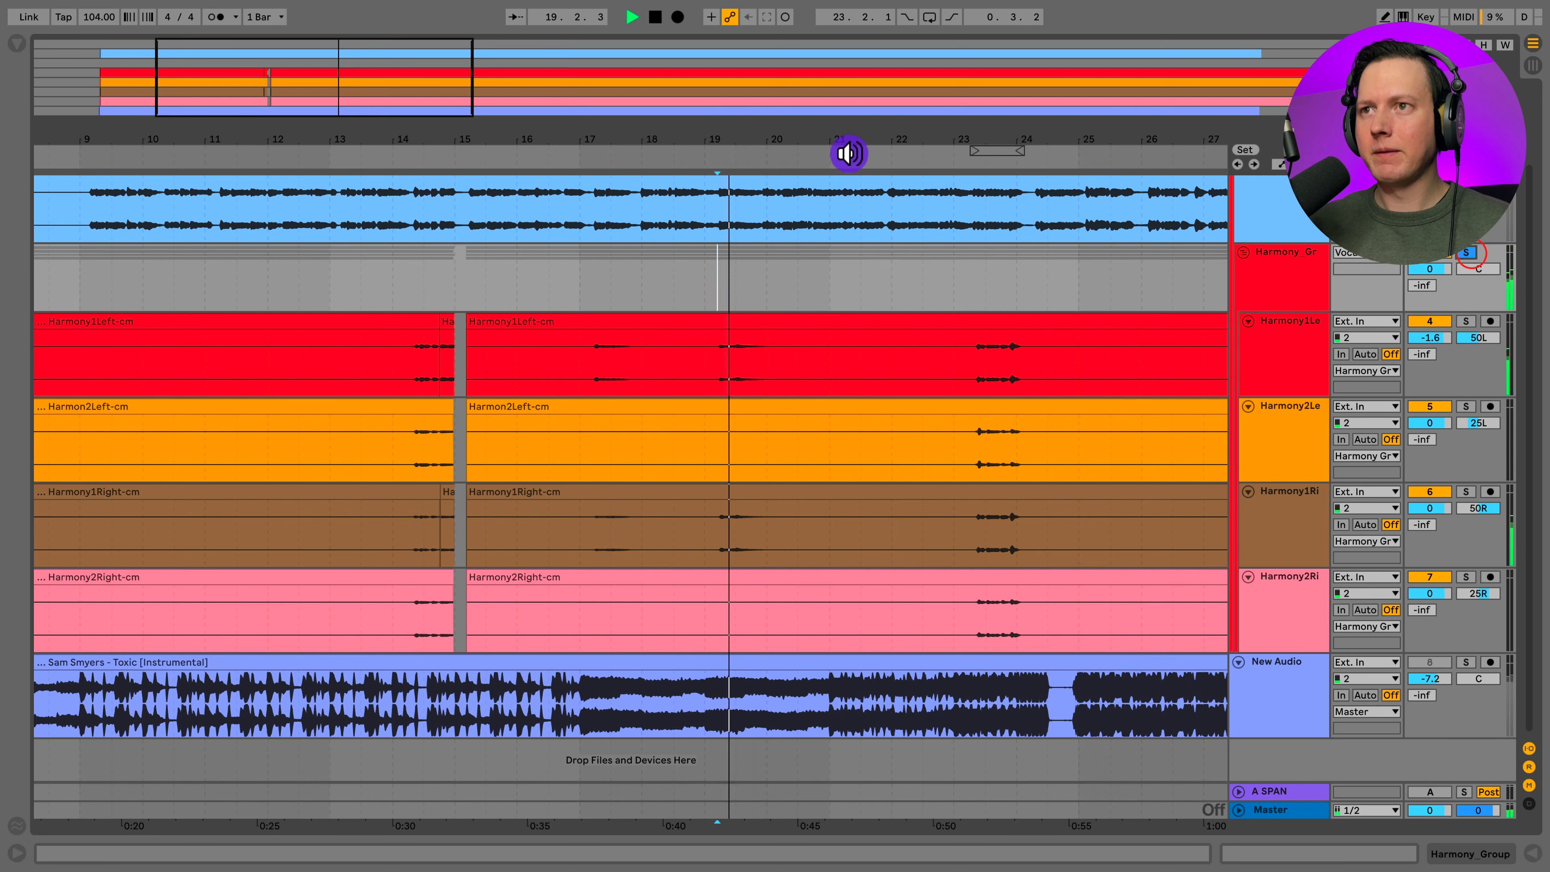
Cut out the short breath section just before the second note near bar 19 in the Harmony1Left and Harmony1Right clips
left_click_drag(745, 139, 745, 137)
key("space")
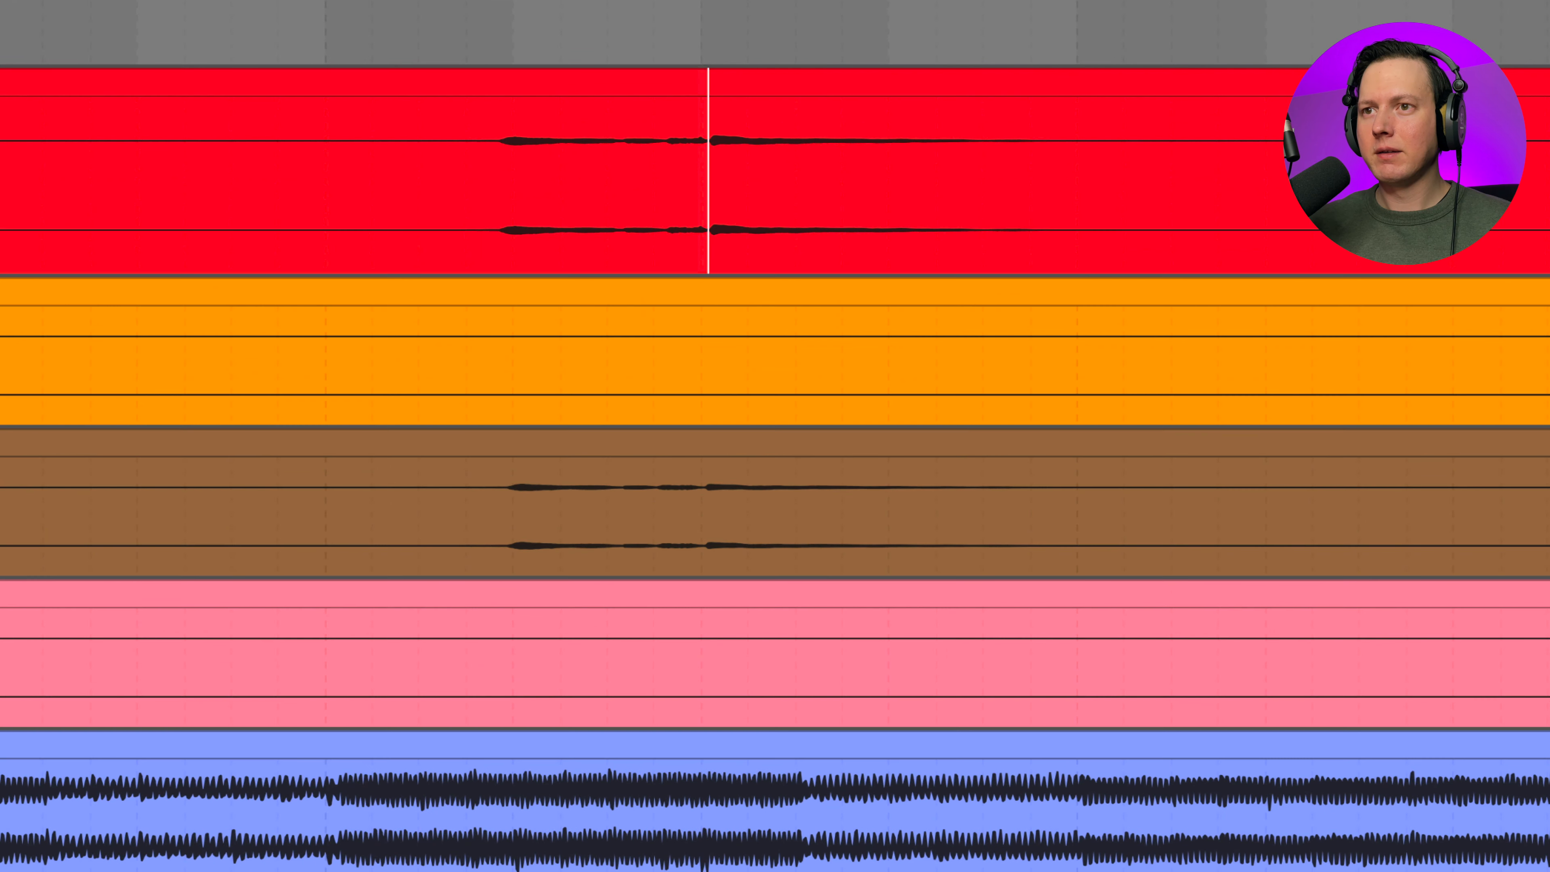
key("alt+plus")
key("alt+plus")
left_click_drag(703, 226, 679, 221)
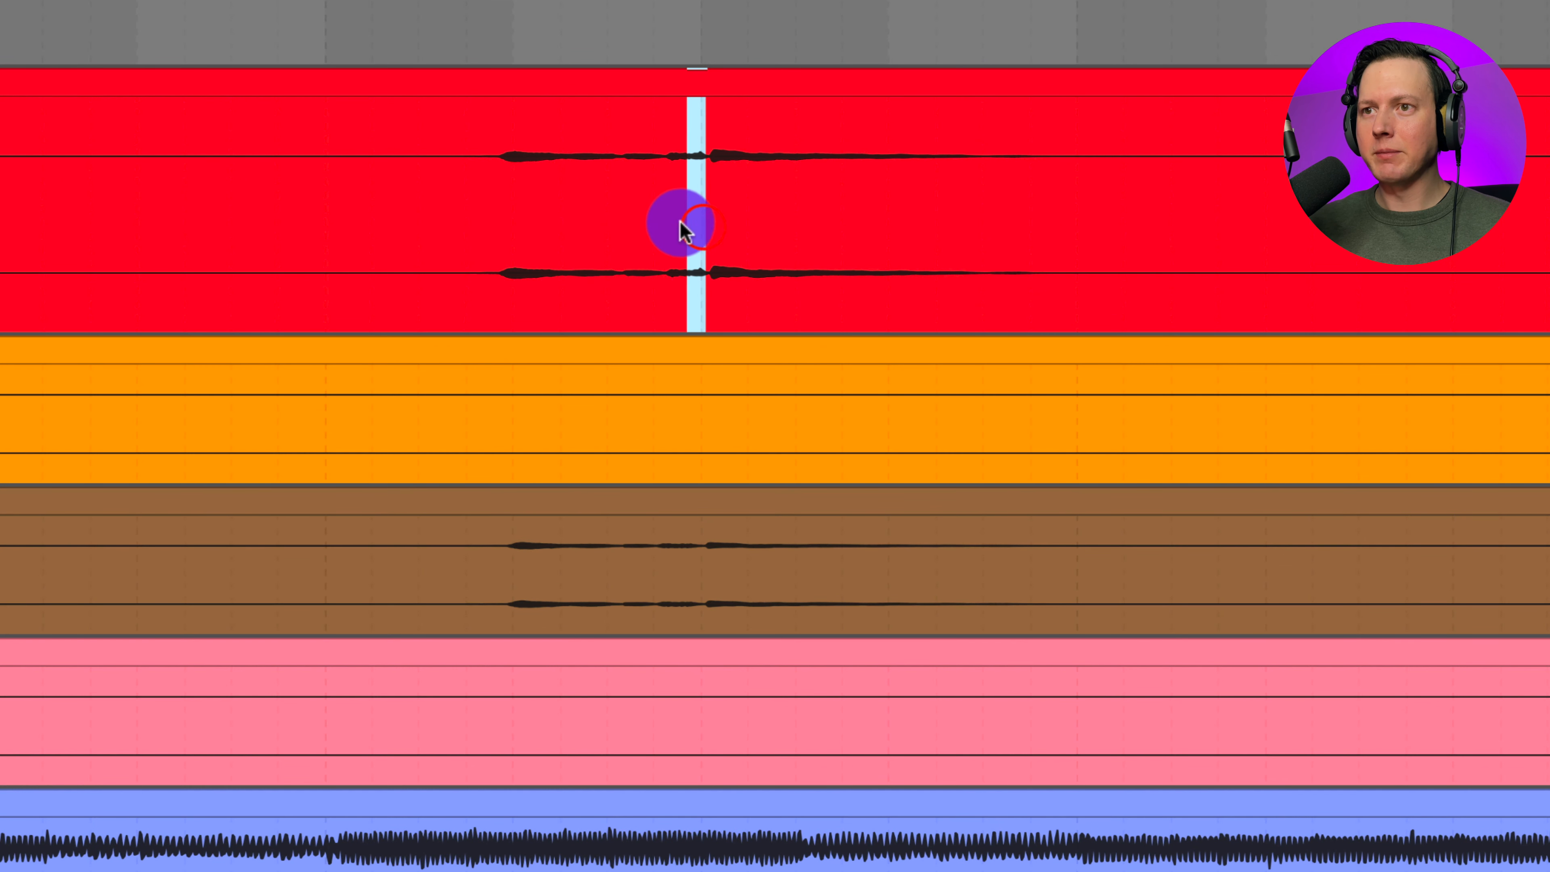
key("Delete")
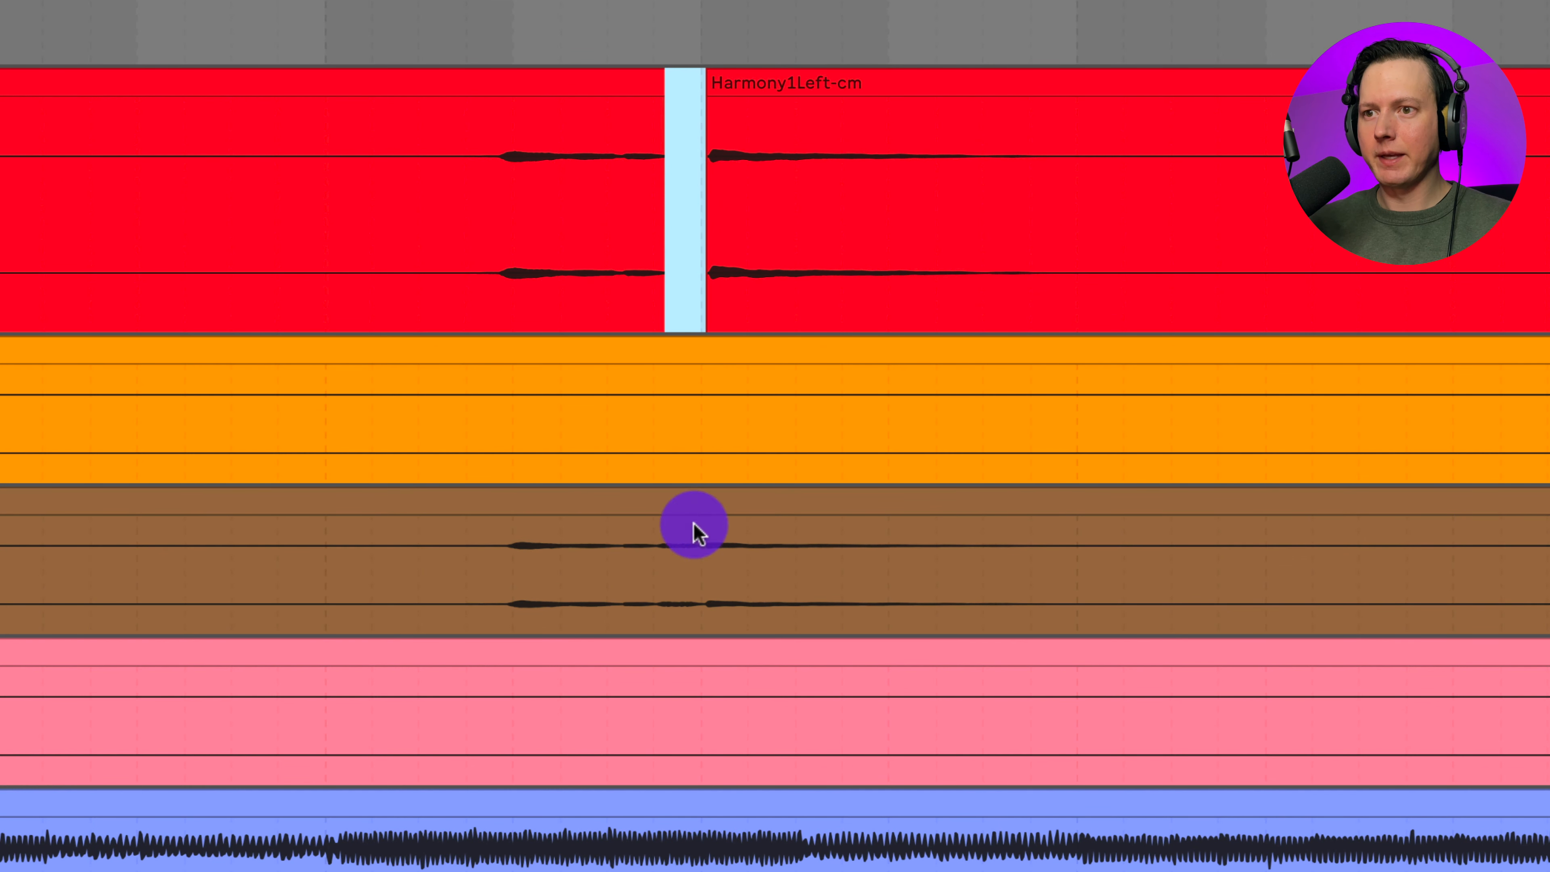
left_click_drag(698, 562, 653, 559)
key("Delete")
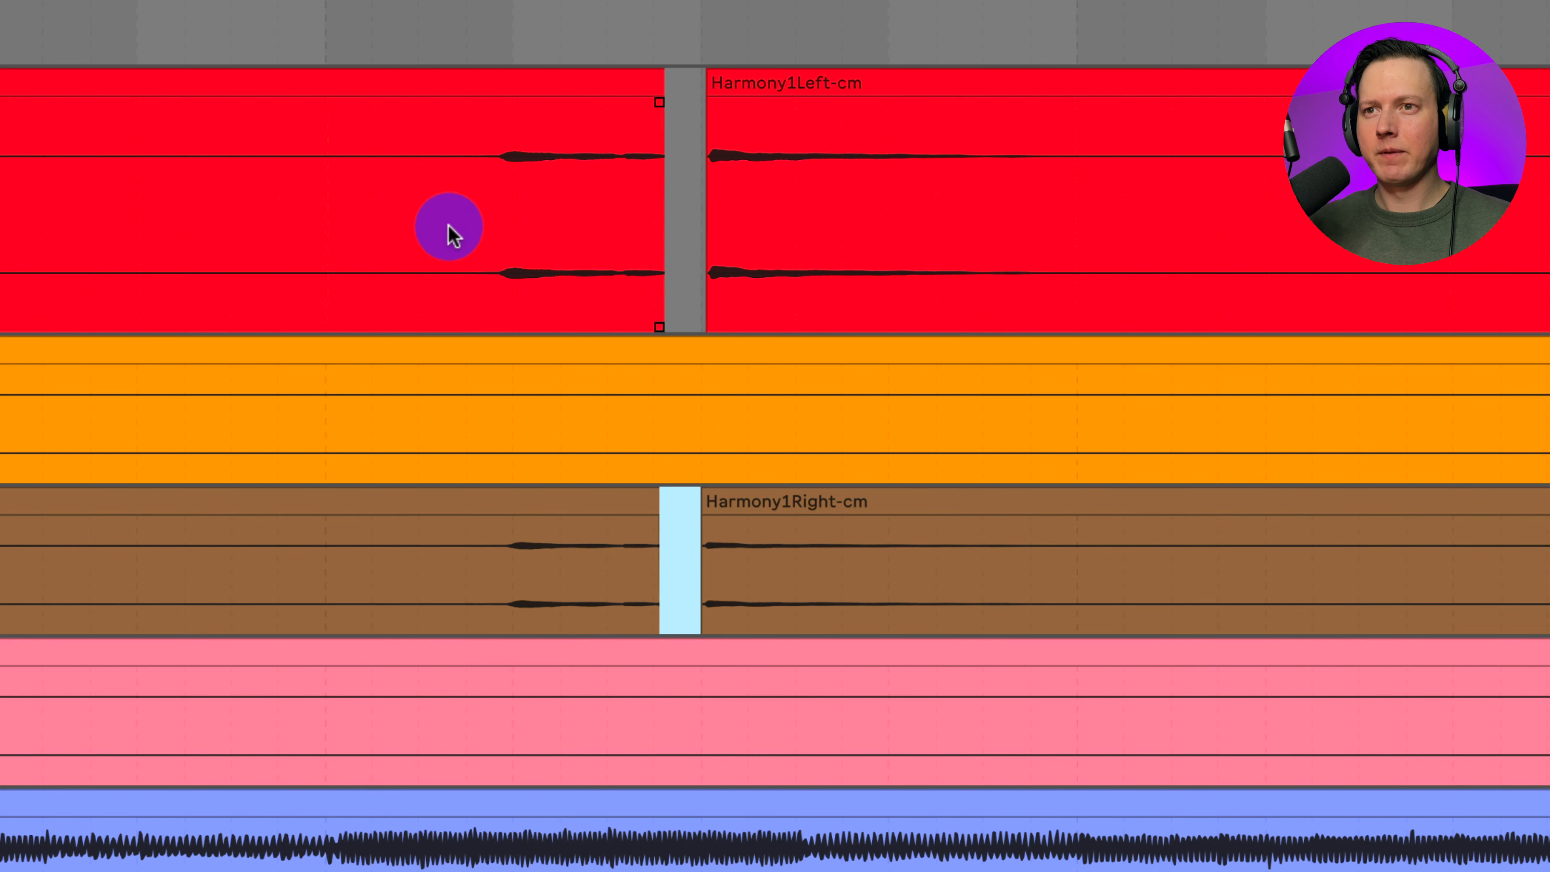
Play back the harmony phrases around the new gaps near bar 19 and the preceding phrase near bar 17
left_click(450, 226)
key("space")
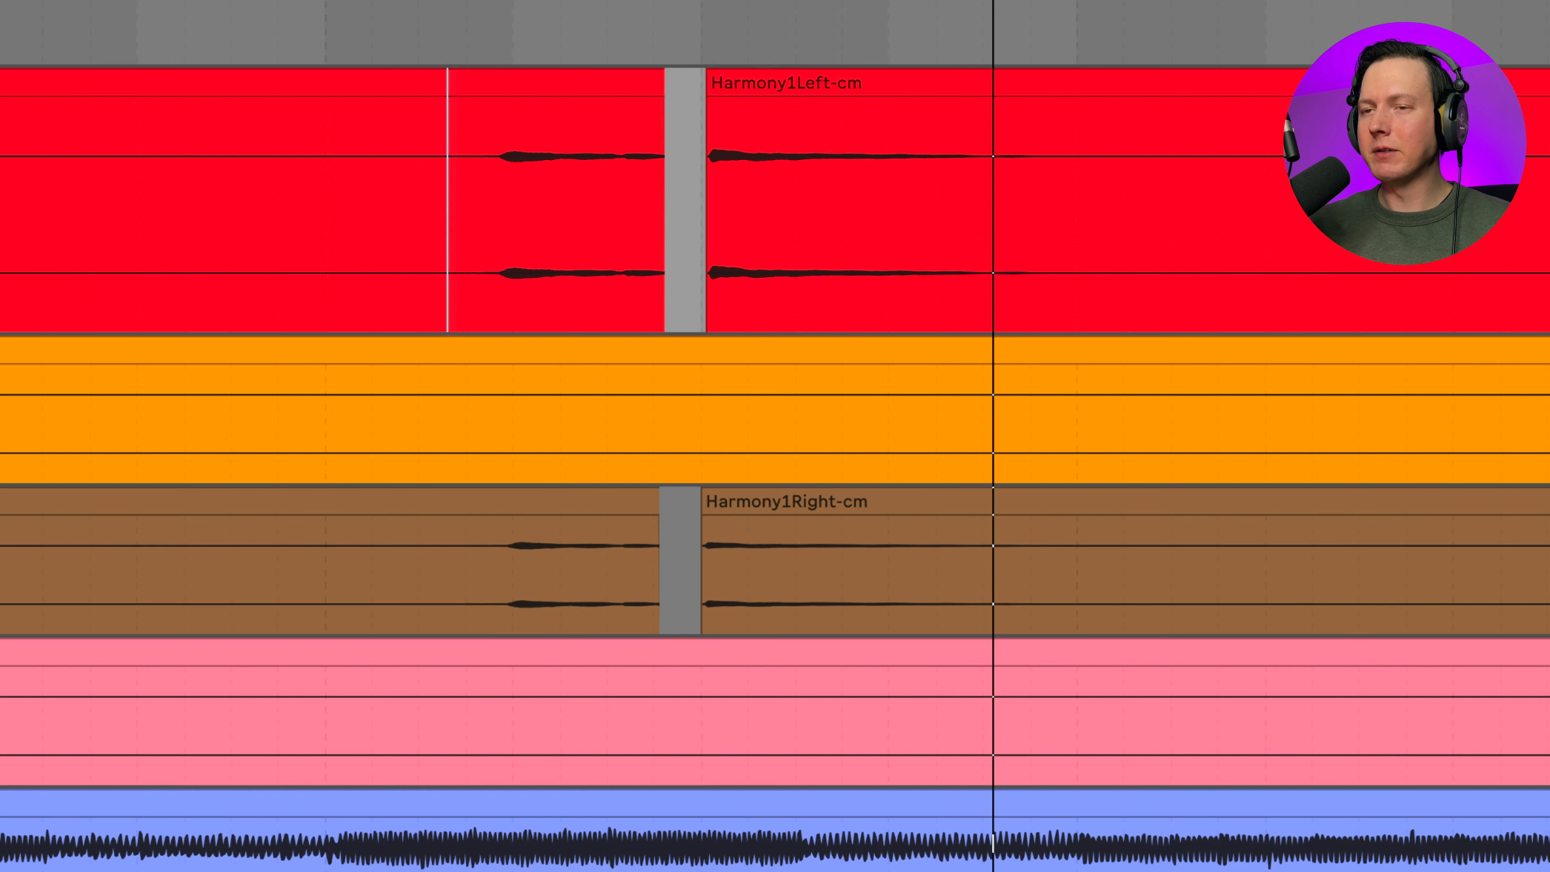
key("space")
key("space")
scroll(744, 428, "down", 5)
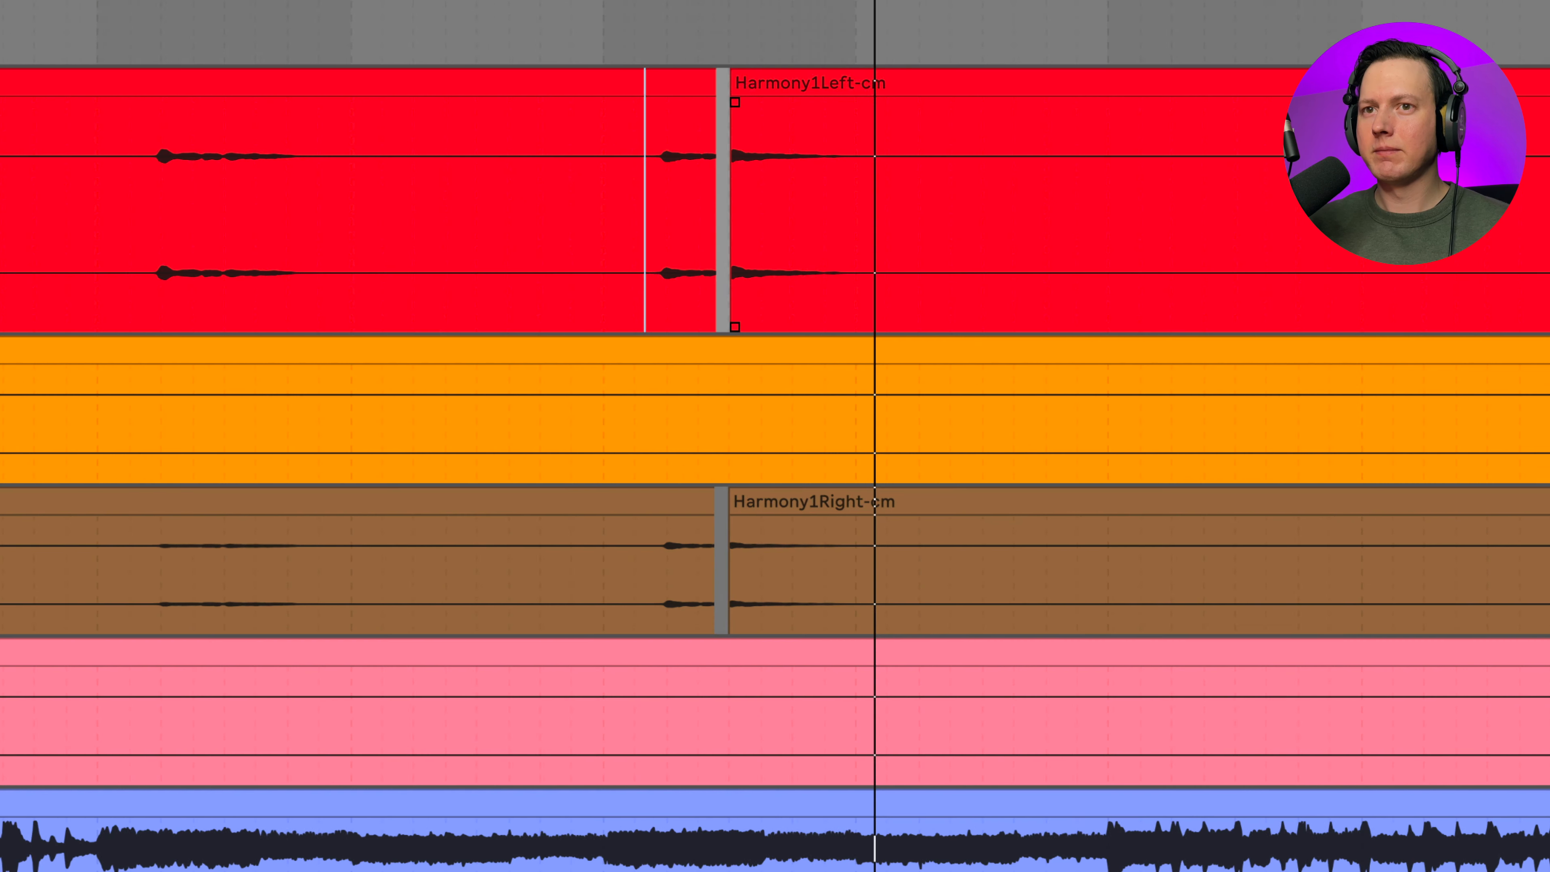
scroll(775, 436, "right", 2)
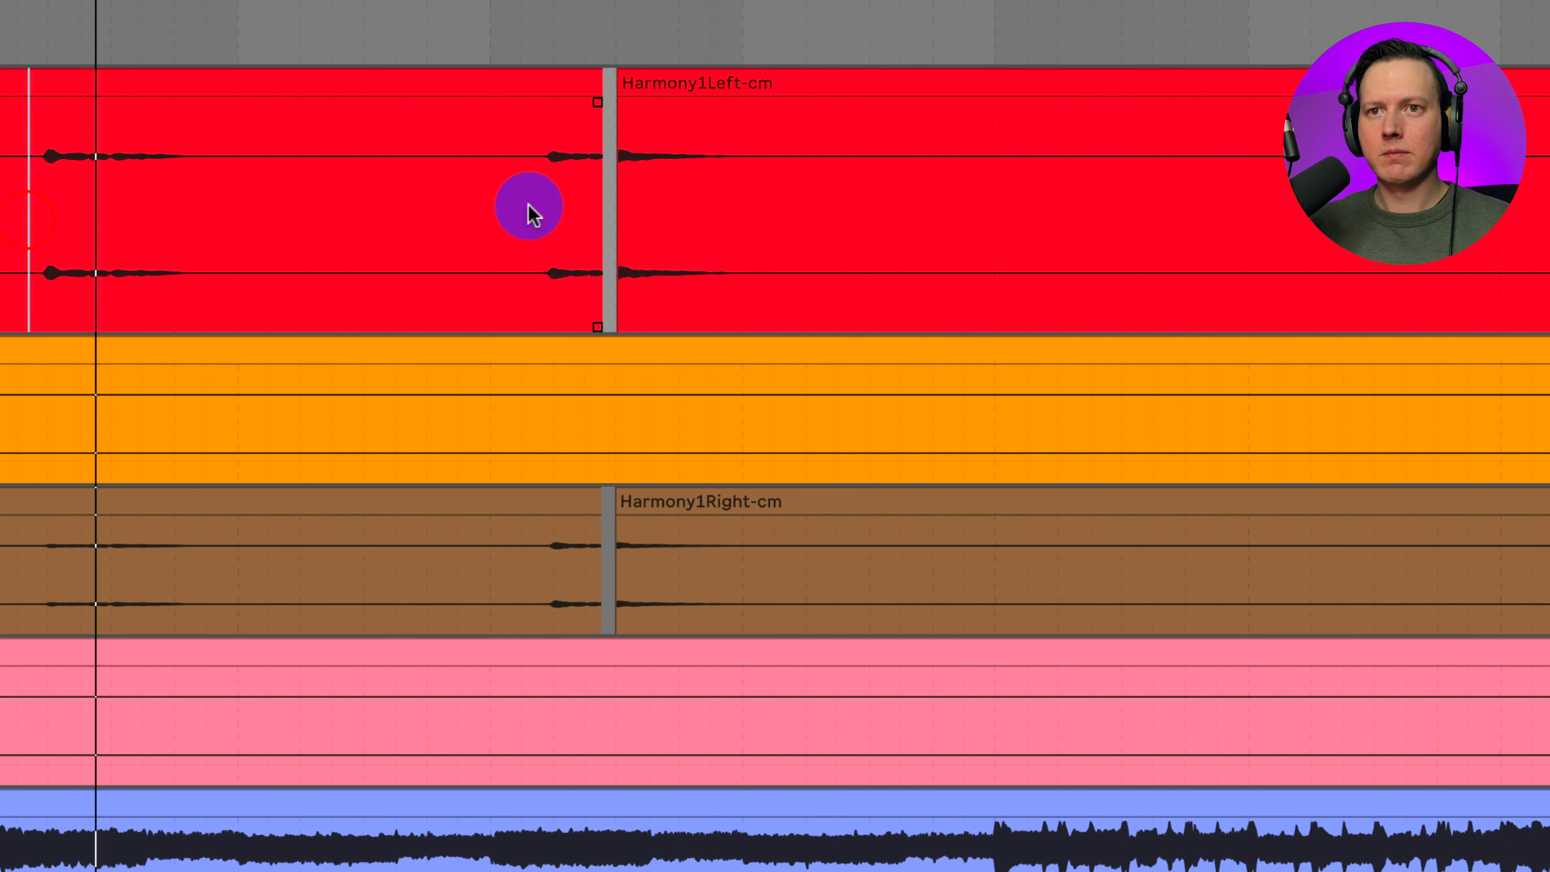
Cut out the short section just before the phrase near bar 23 in all four harmony tracks
scroll(1109, 199, "right", 8)
scroll(1109, 198, "right", 3)
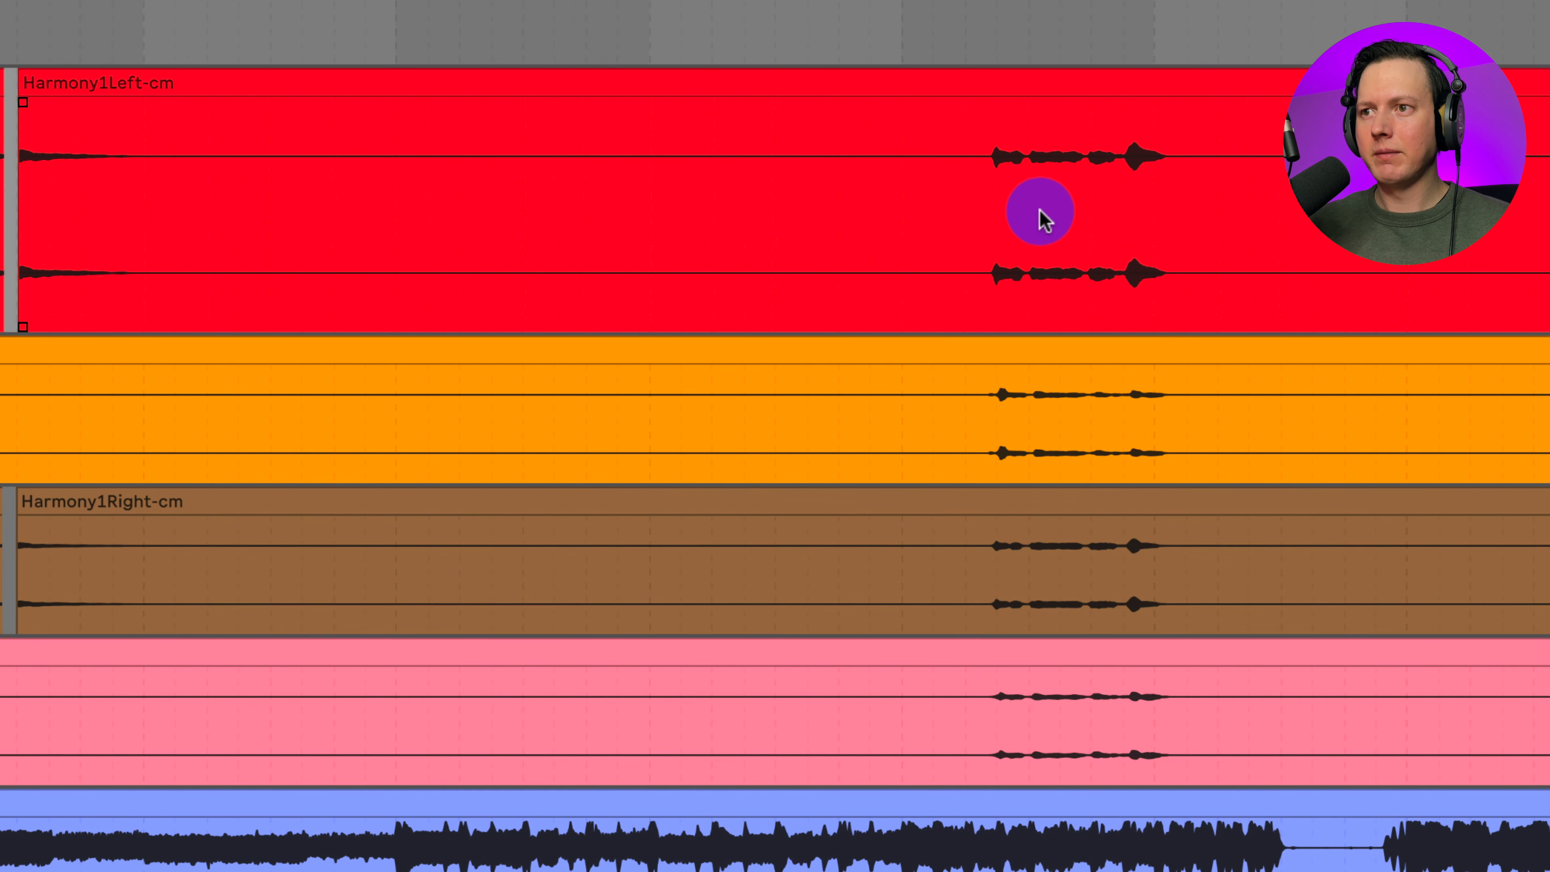
left_click_drag(1063, 2, 1064, 82)
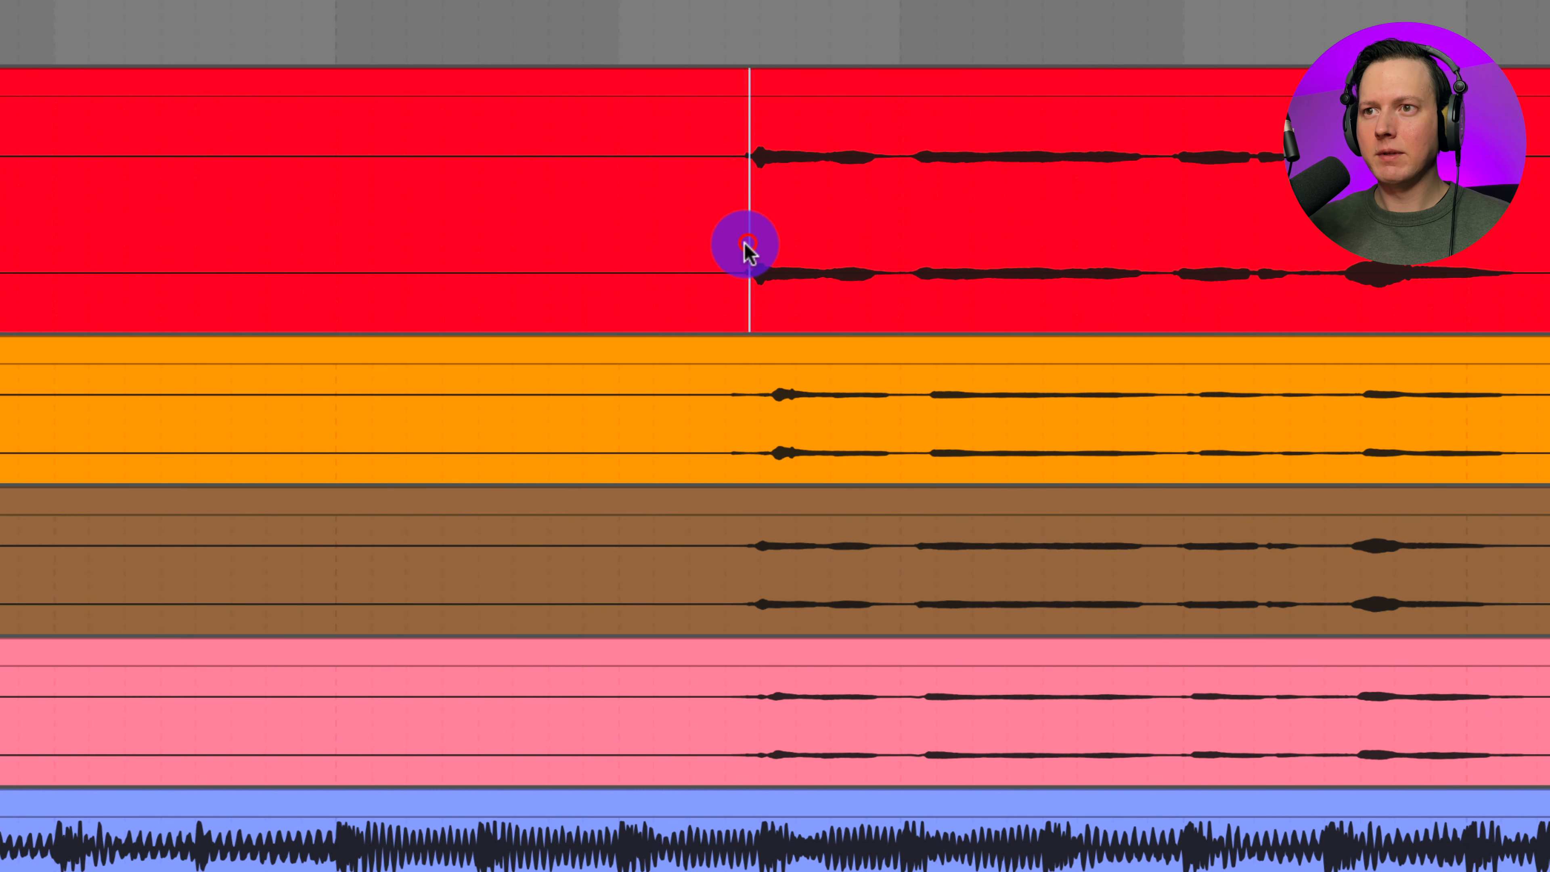
left_click_drag(731, 244, 716, 235)
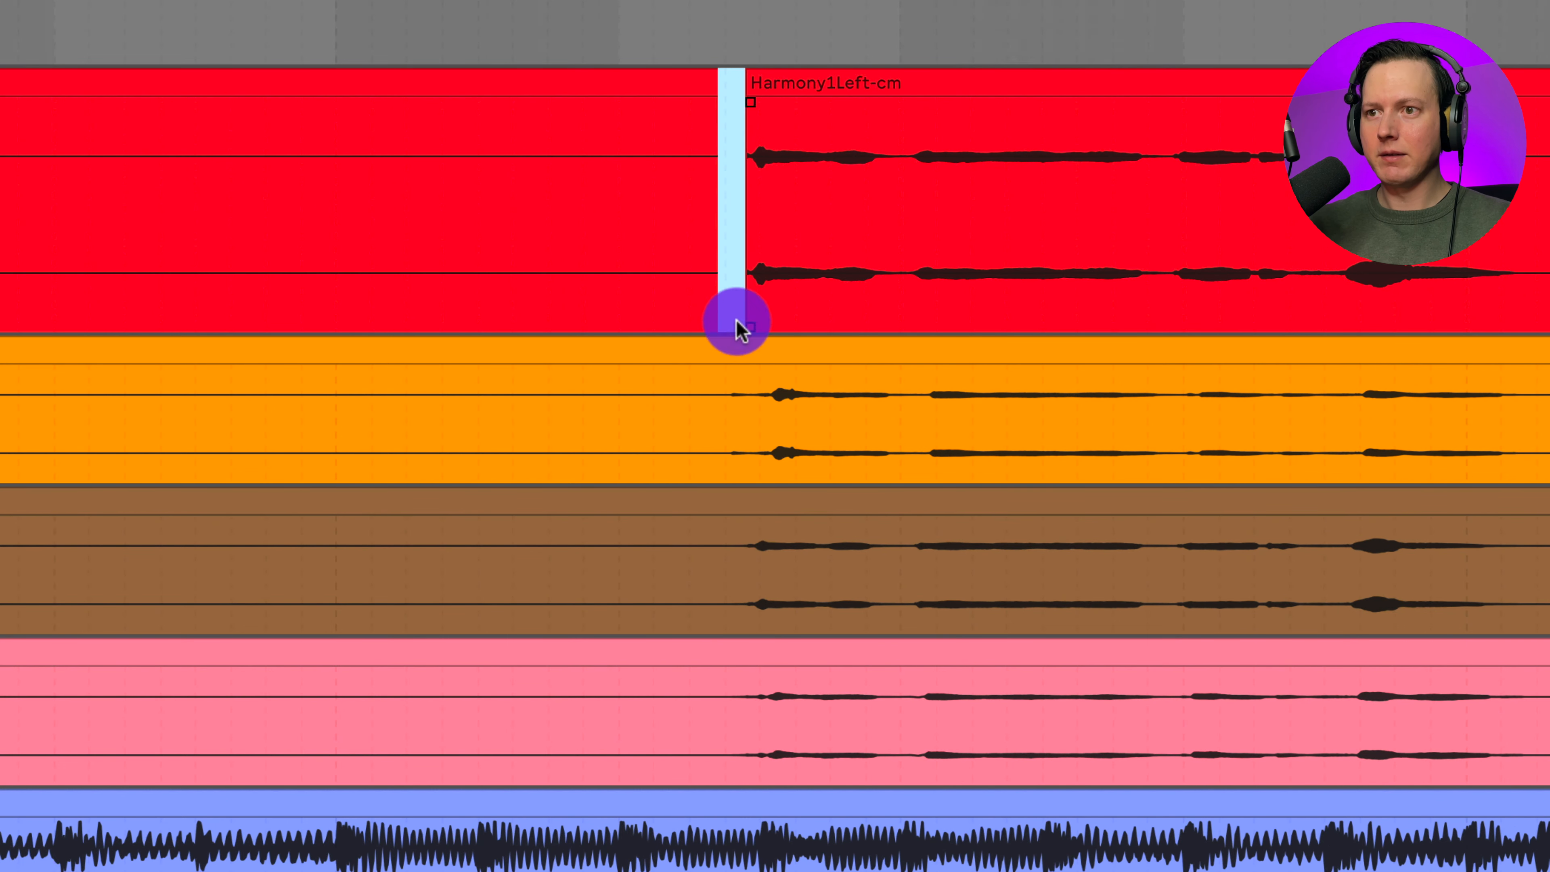
left_click_drag(763, 427, 717, 425)
key("Delete")
left_click(737, 581)
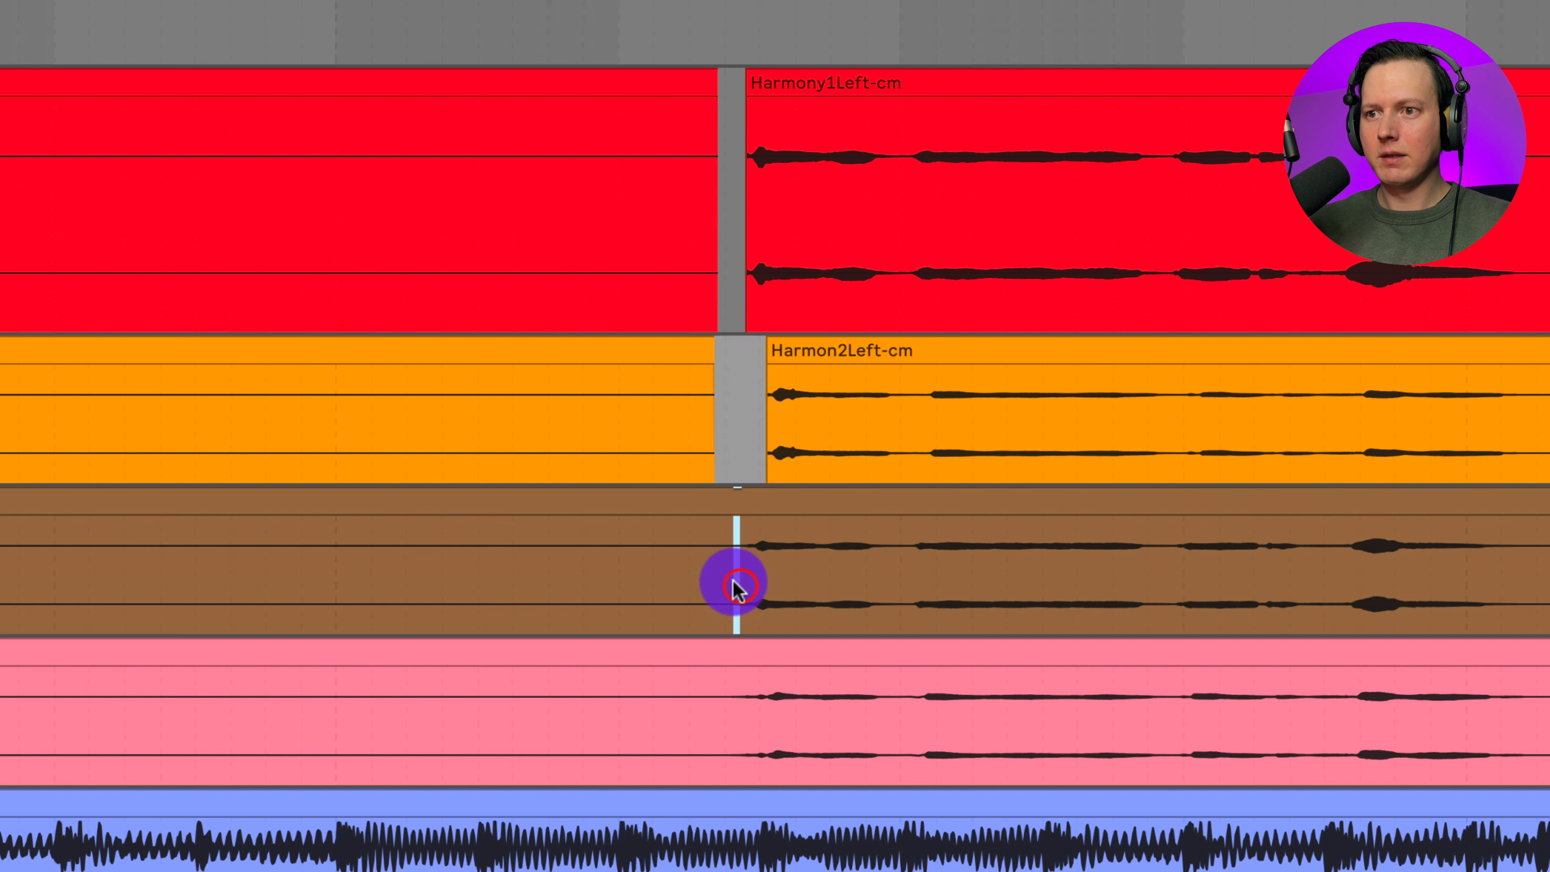
key("Delete")
left_click_drag(759, 714, 678, 706)
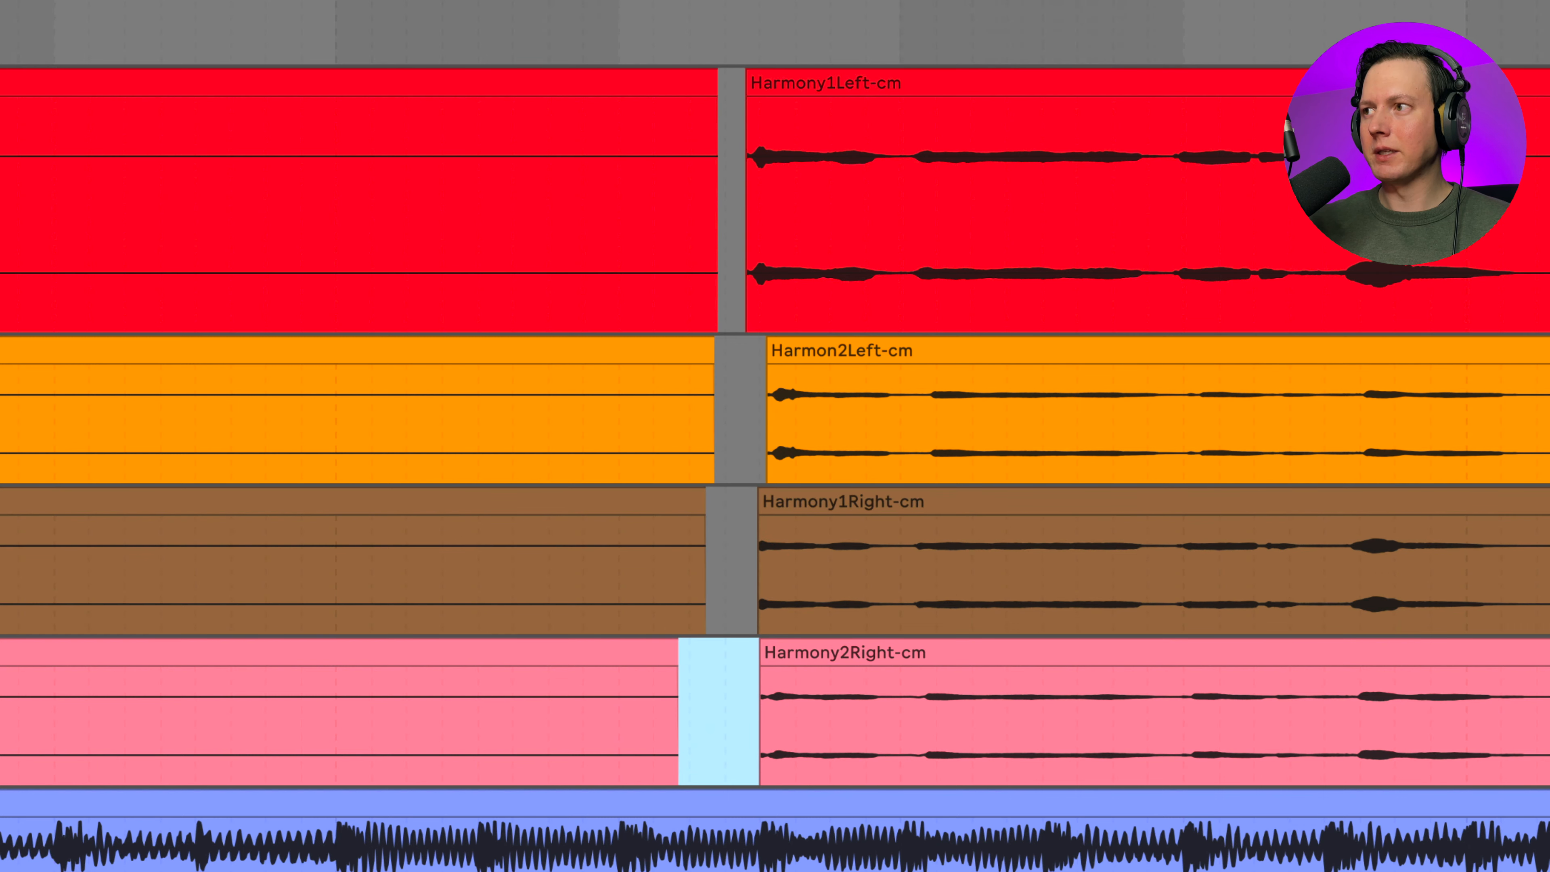
Add short fade-ins to the Harmon2Left, Harmony1Right and Harmony2Right clips starting near bar 23 and play the phrase back
key("space")
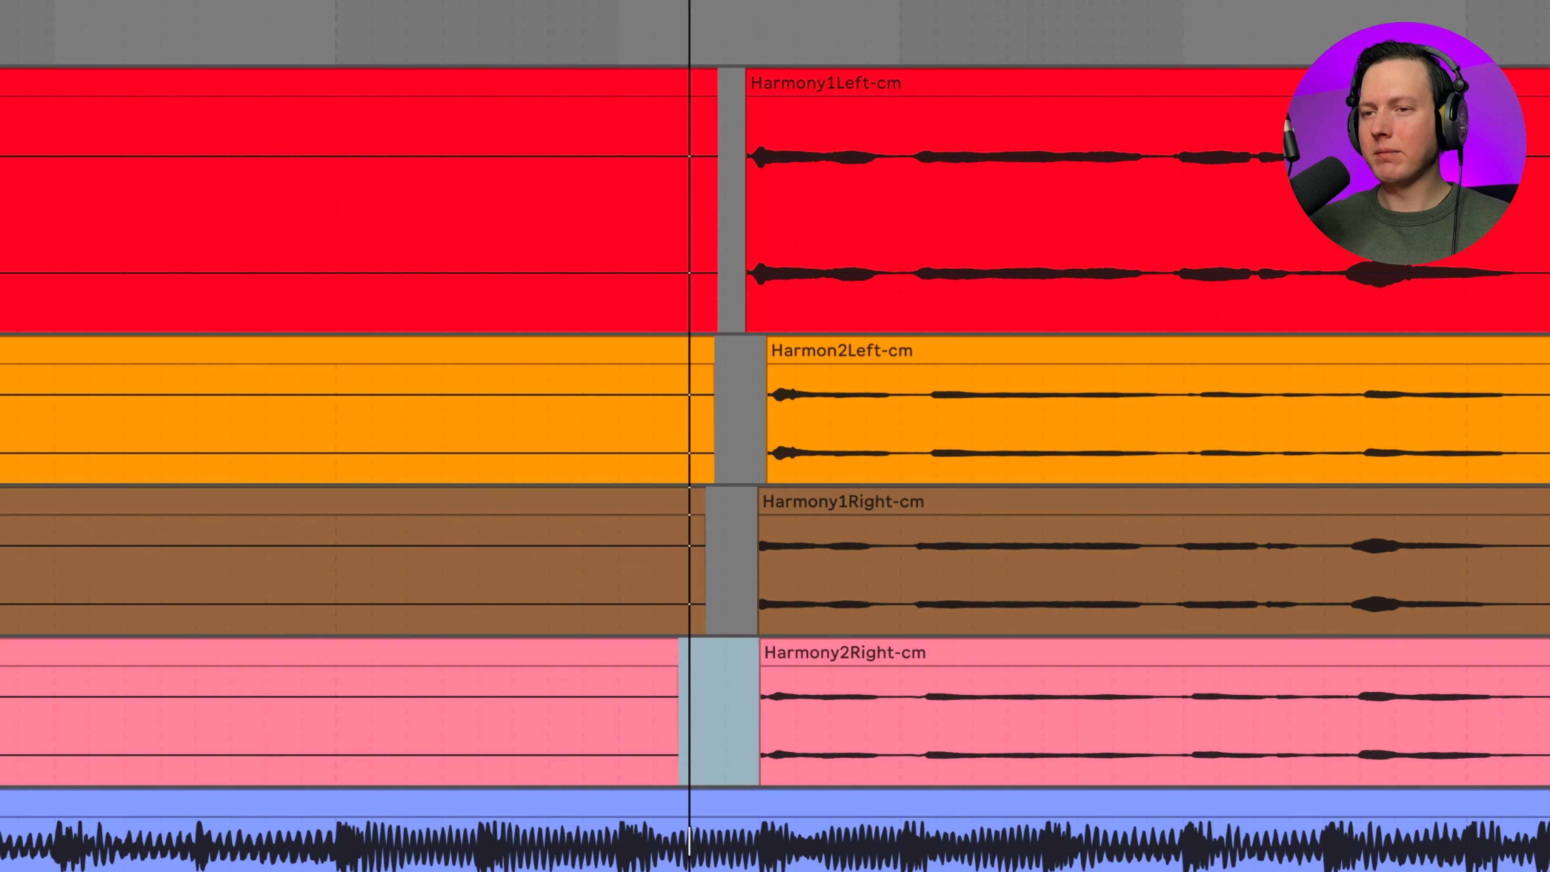
left_click(769, 366)
left_click(763, 518)
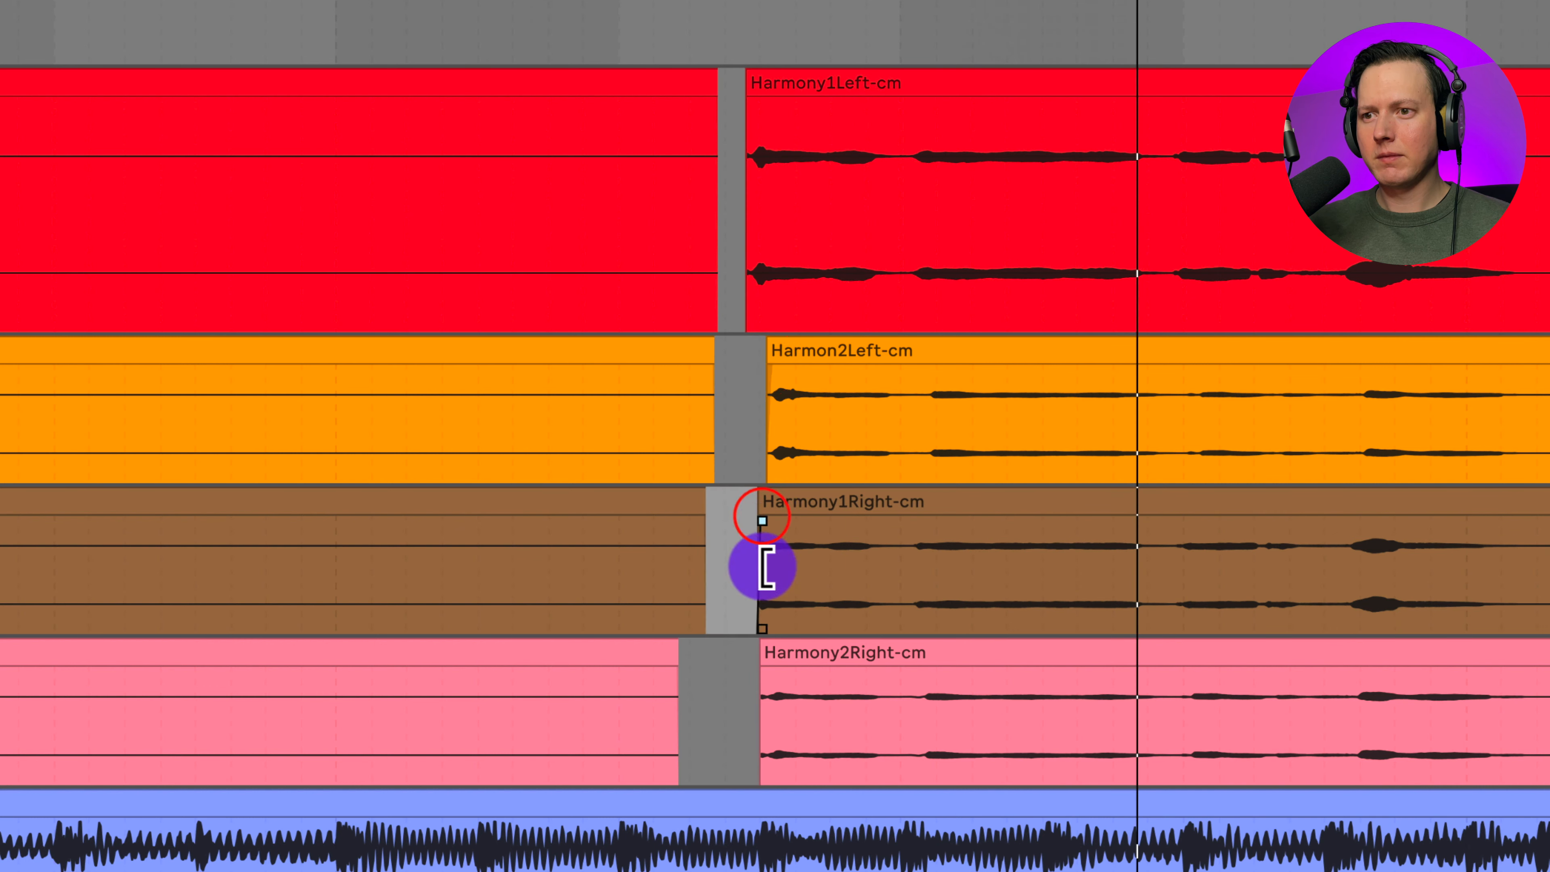
left_click(763, 671)
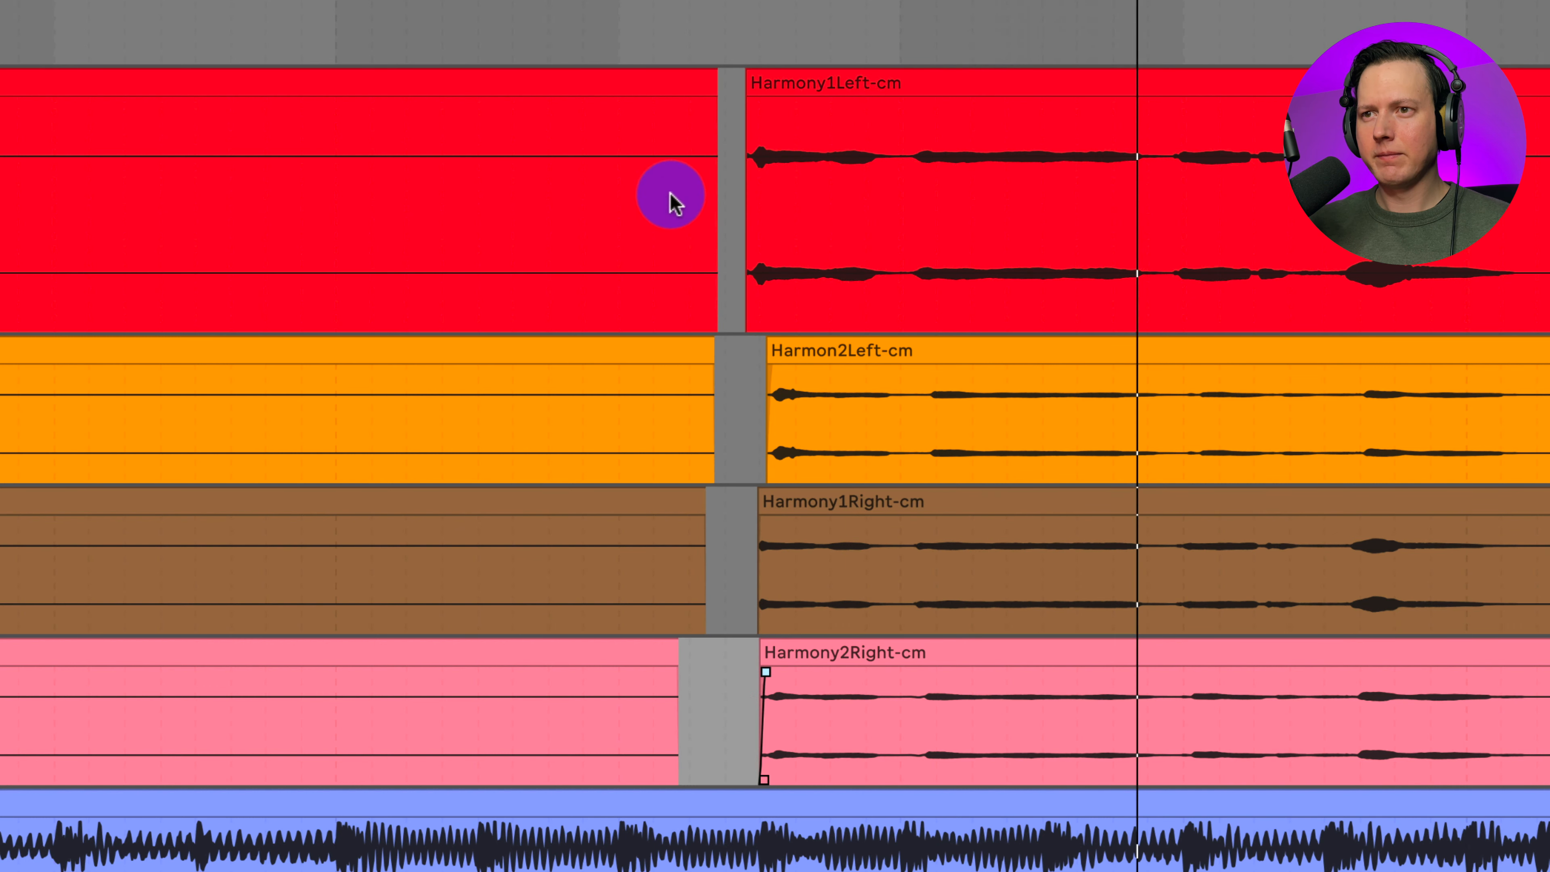
left_click(669, 180)
key("space")
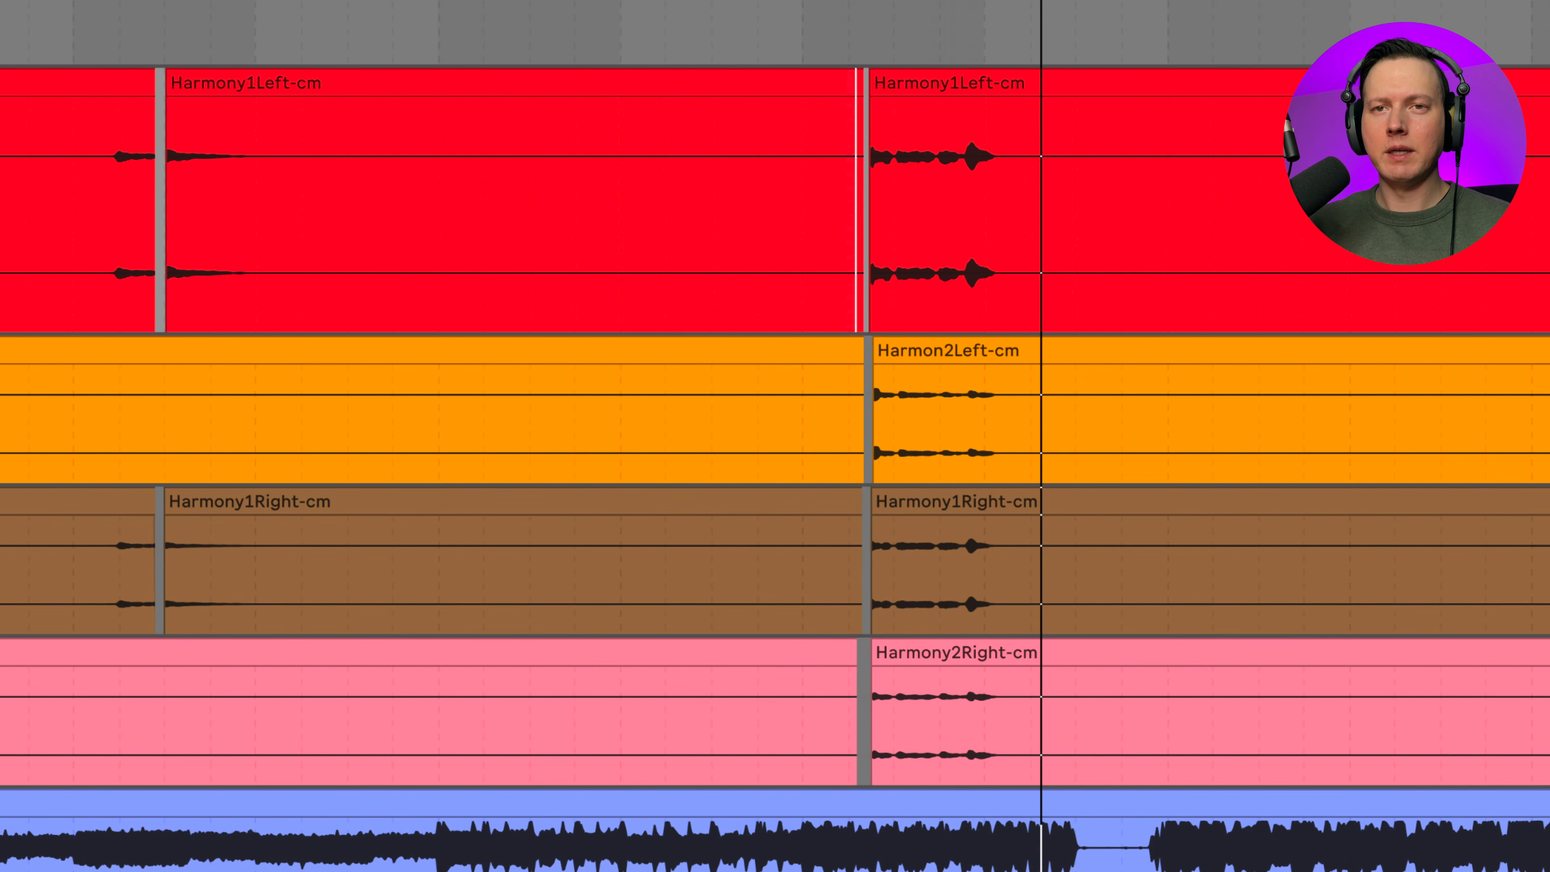
Listen to the earlier harmony phrases near bars 17 and 14 for remaining breaths between the notes
scroll(375, 154, "left", 15)
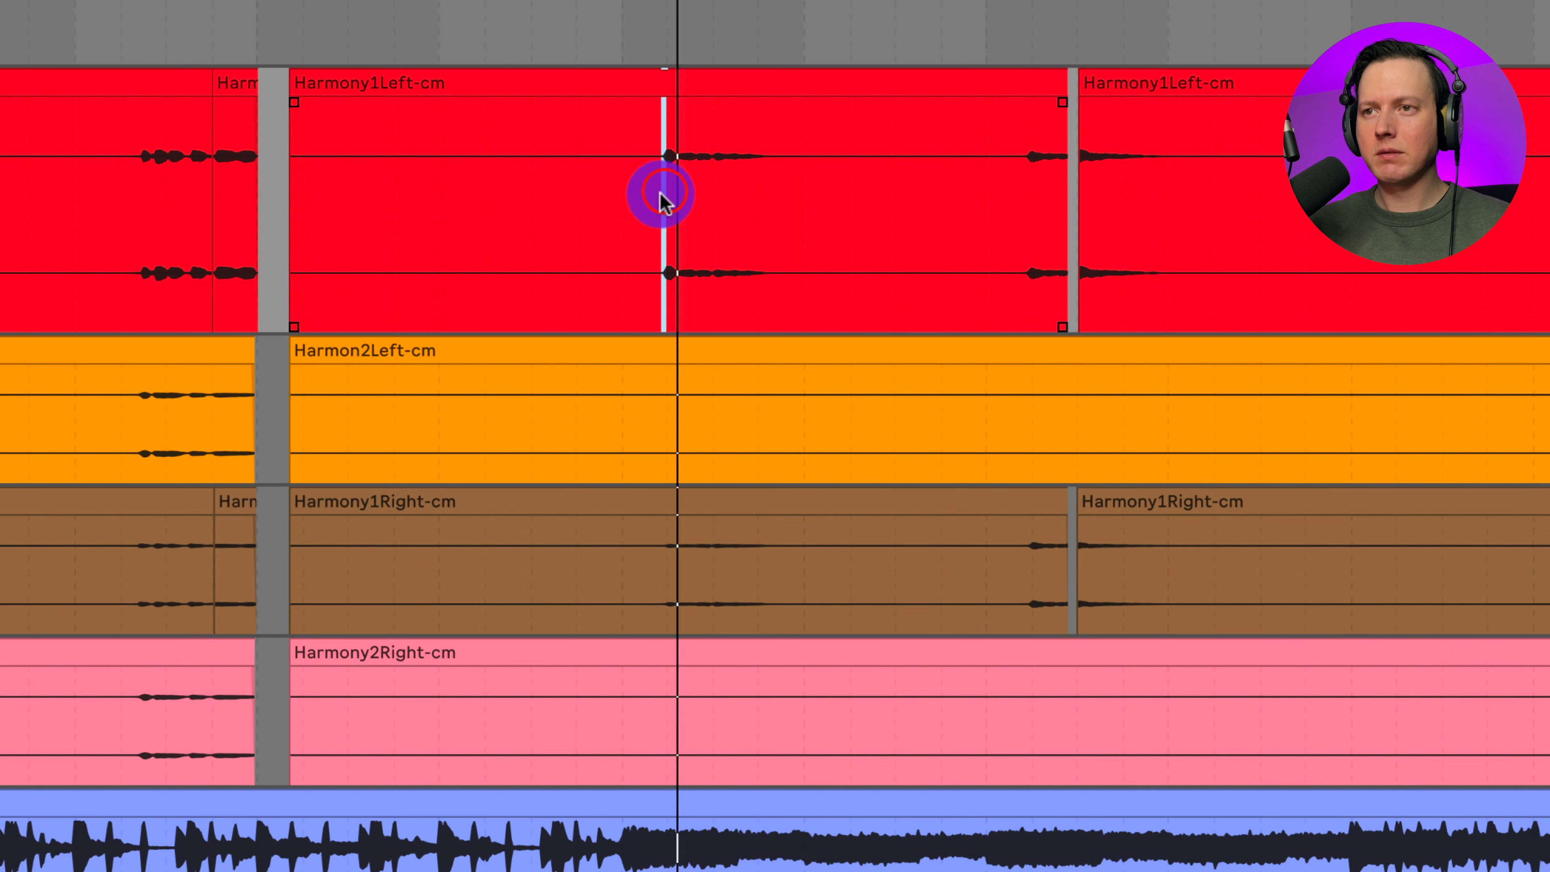
left_click(143, 201)
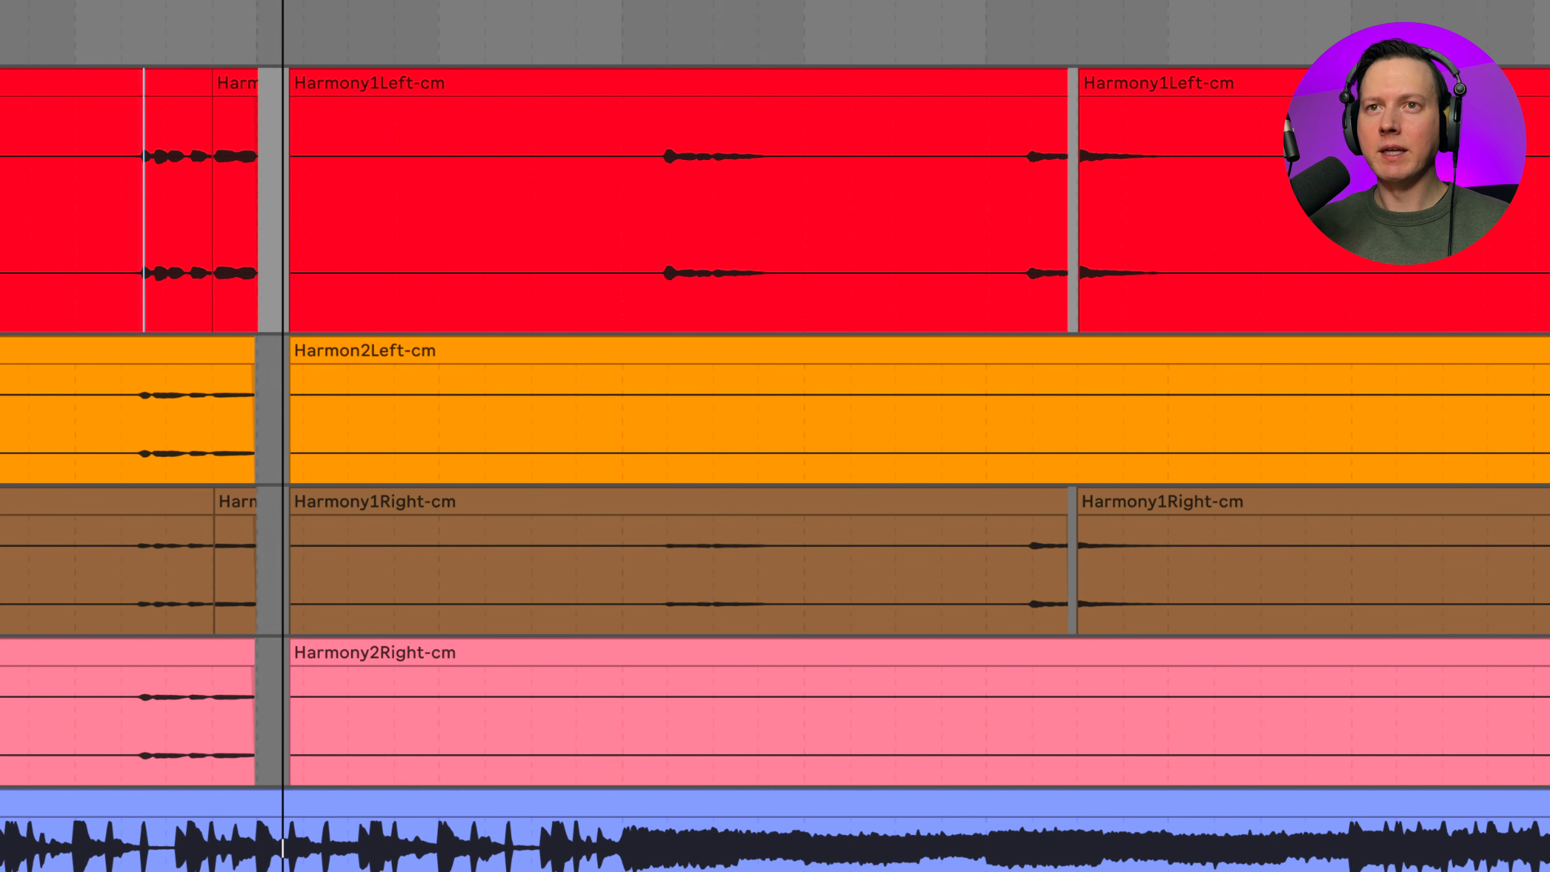
left_click_drag(149, 5, 149, 160)
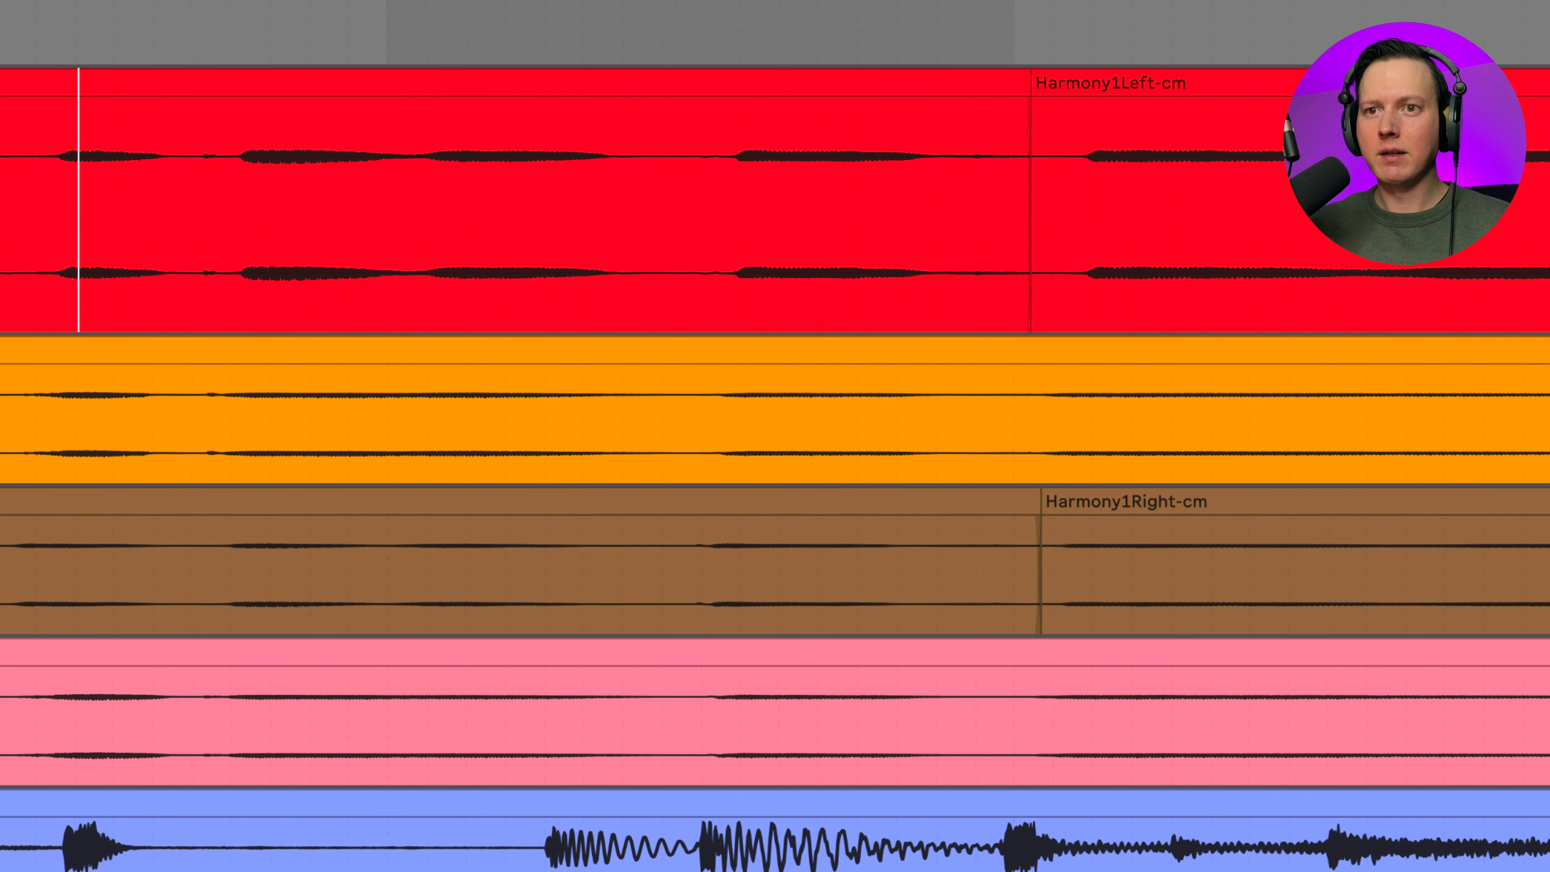
scroll(151, 34, "left", 3)
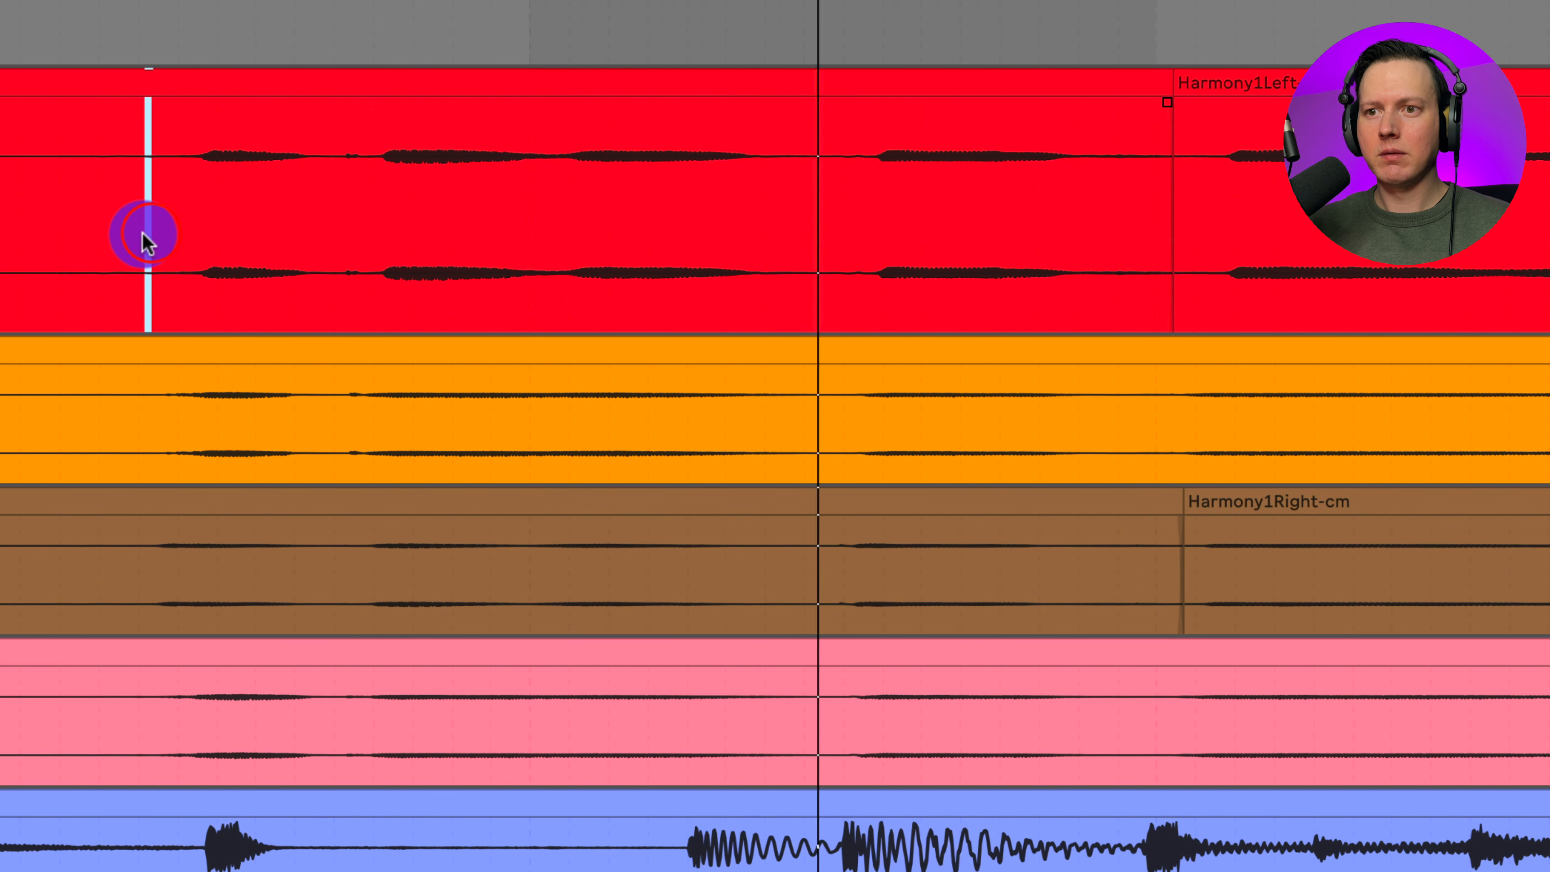
scroll(142, 233, "right", 4)
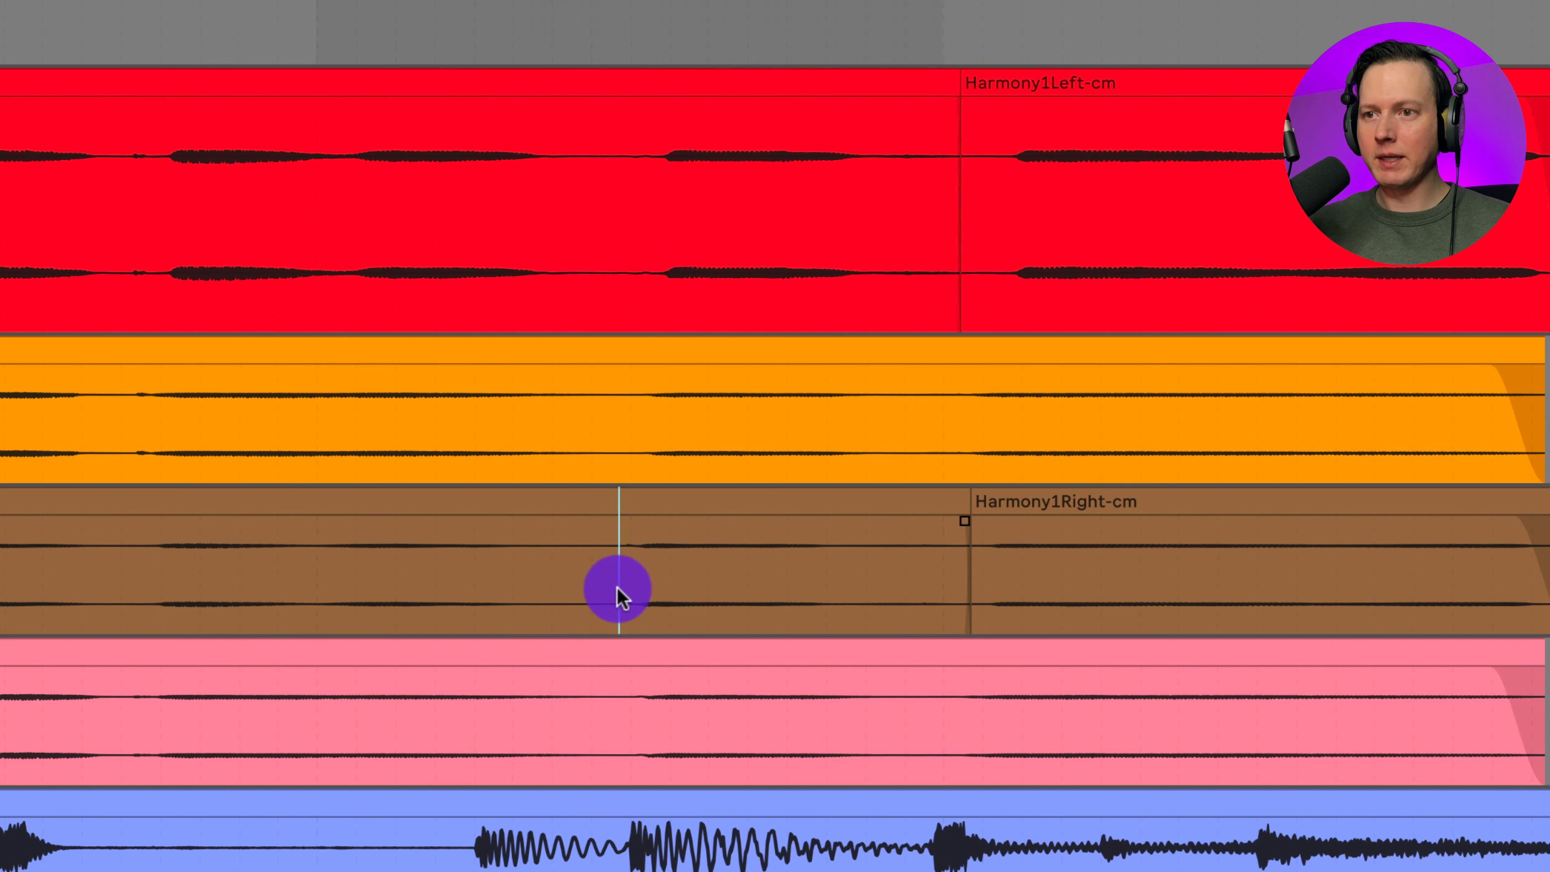
Cut out the short section in the middle of the phrase near bar 14 in all four harmony tracks
left_click_drag(624, 504, 642, 505)
left_click_drag(637, 436, 588, 430)
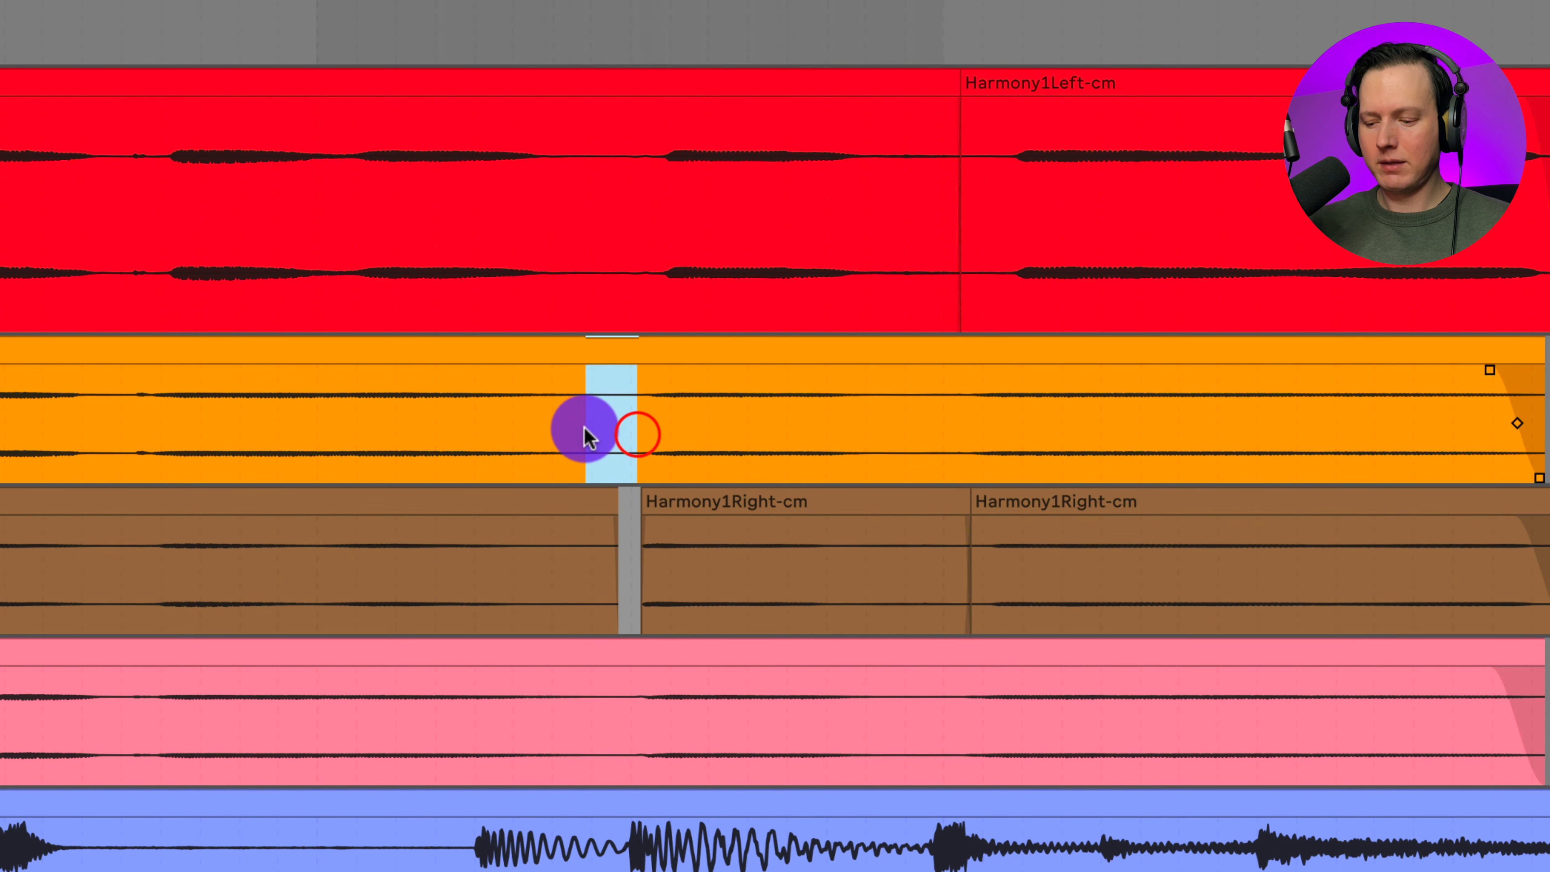
key("Delete")
left_click(662, 229)
left_click_drag(624, 232, 605, 225)
scroll(619, 513, "down", 2)
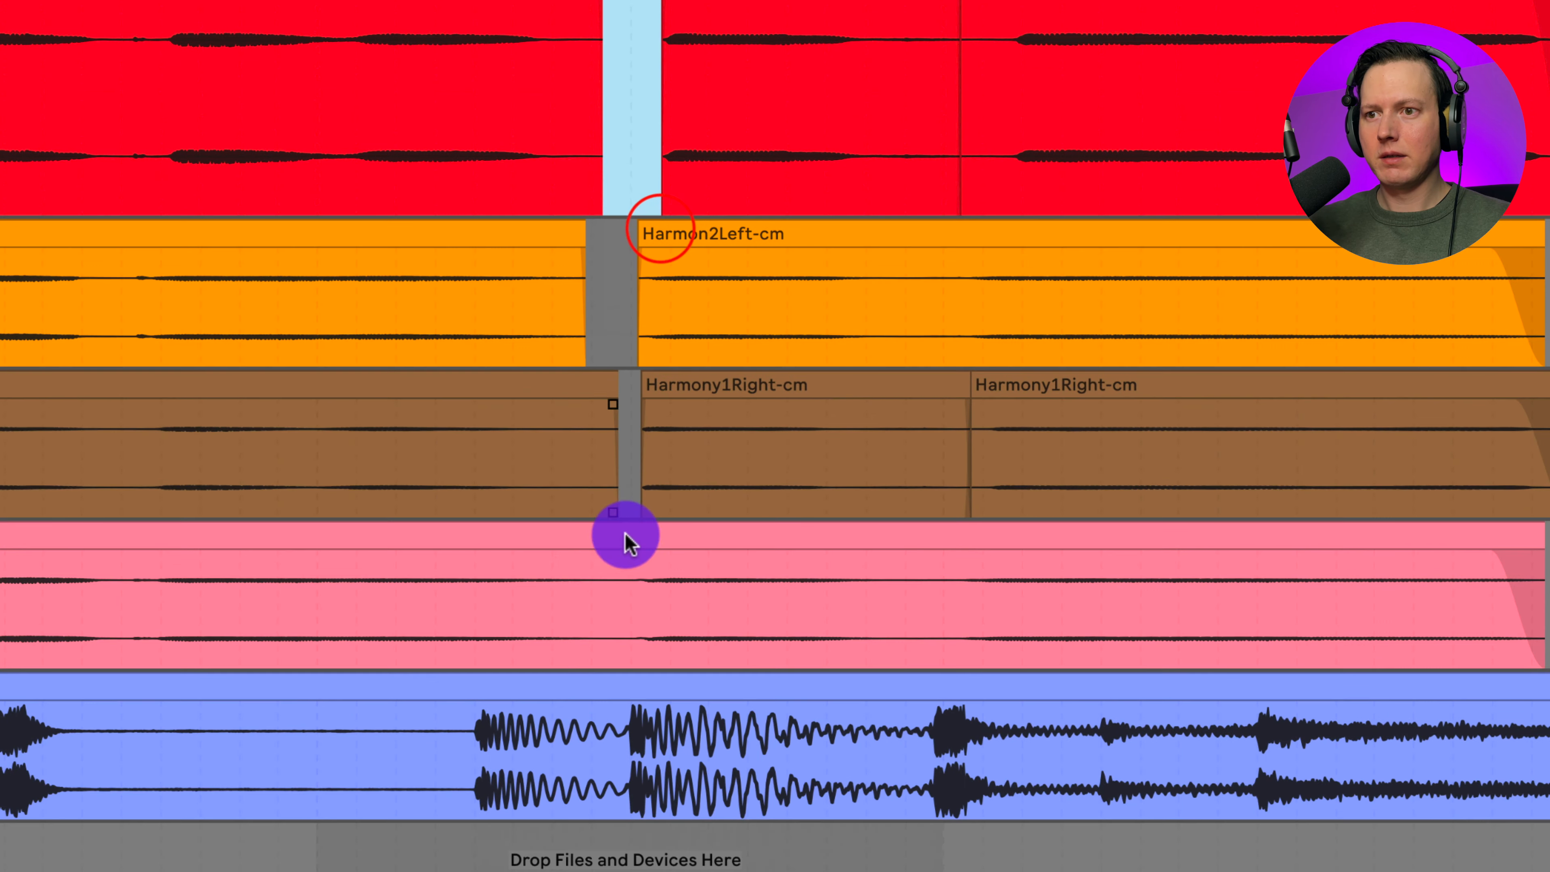
key("Delete")
left_click_drag(630, 603, 544, 568)
key("Delete")
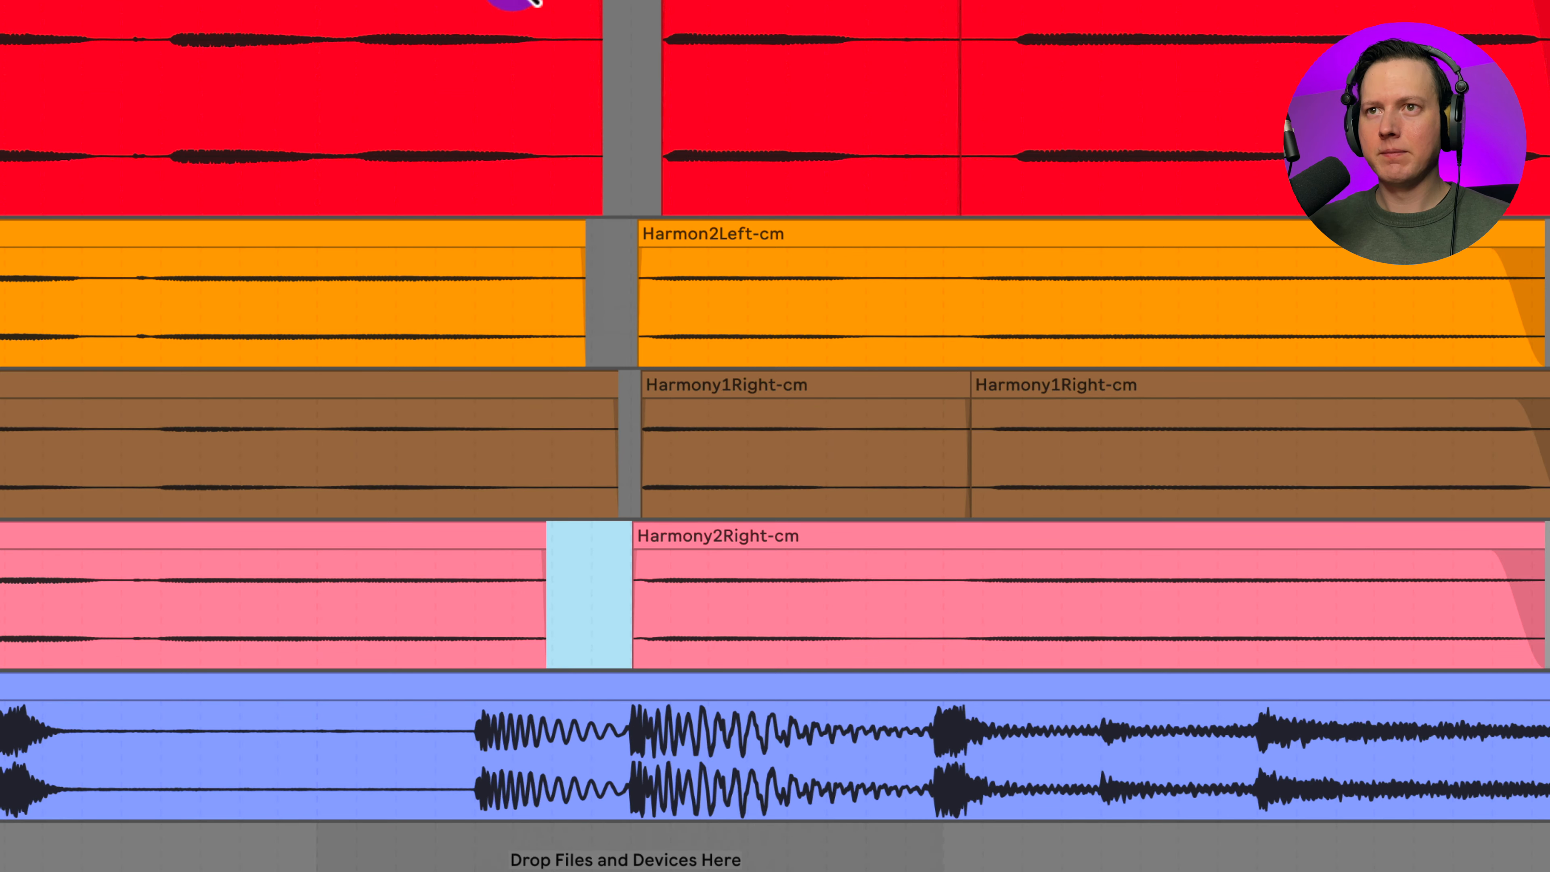
Play back the edited harmony phrases near bars 14, 19 and 23 to check all the cuts
scroll(497, 427, "down", 10)
left_click(441, 134)
key("space")
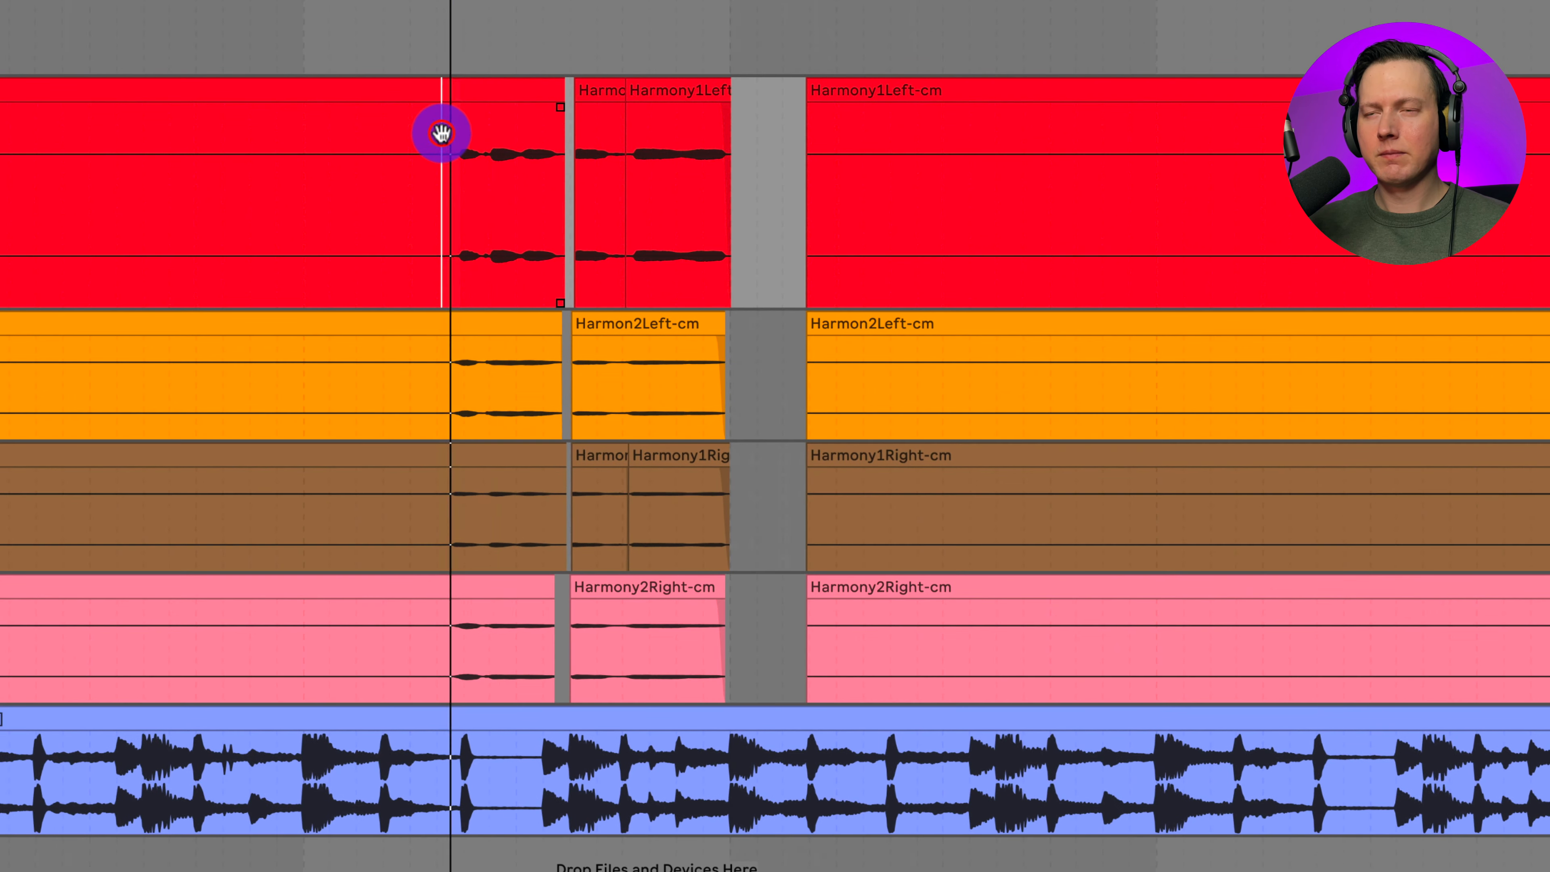
scroll(593, 141, "down", 8)
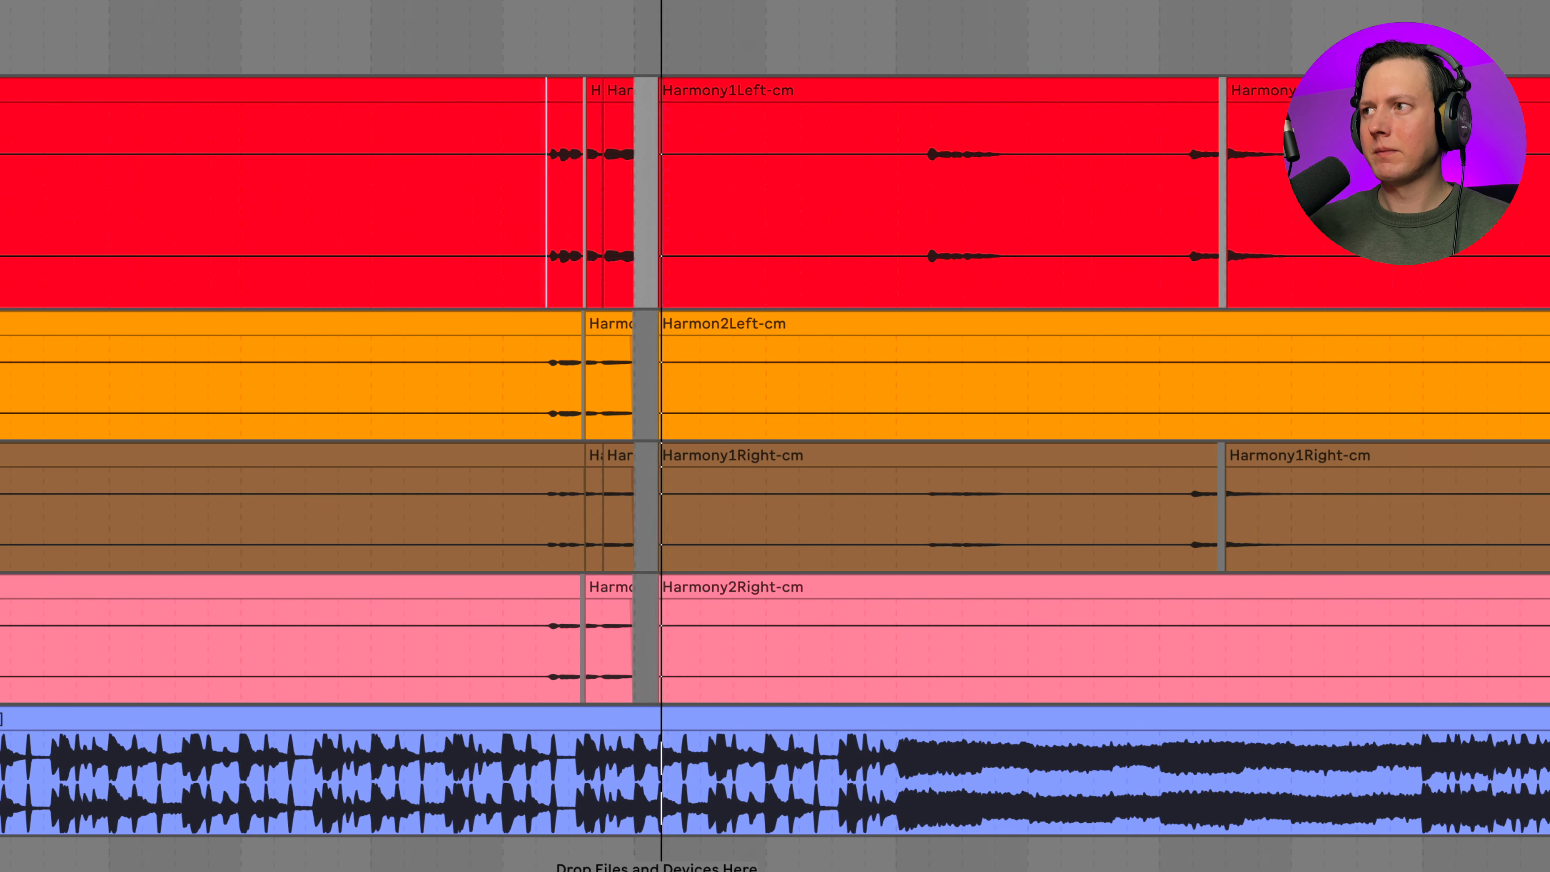
key("space")
key("space")
scroll(846, 141, "down", 4)
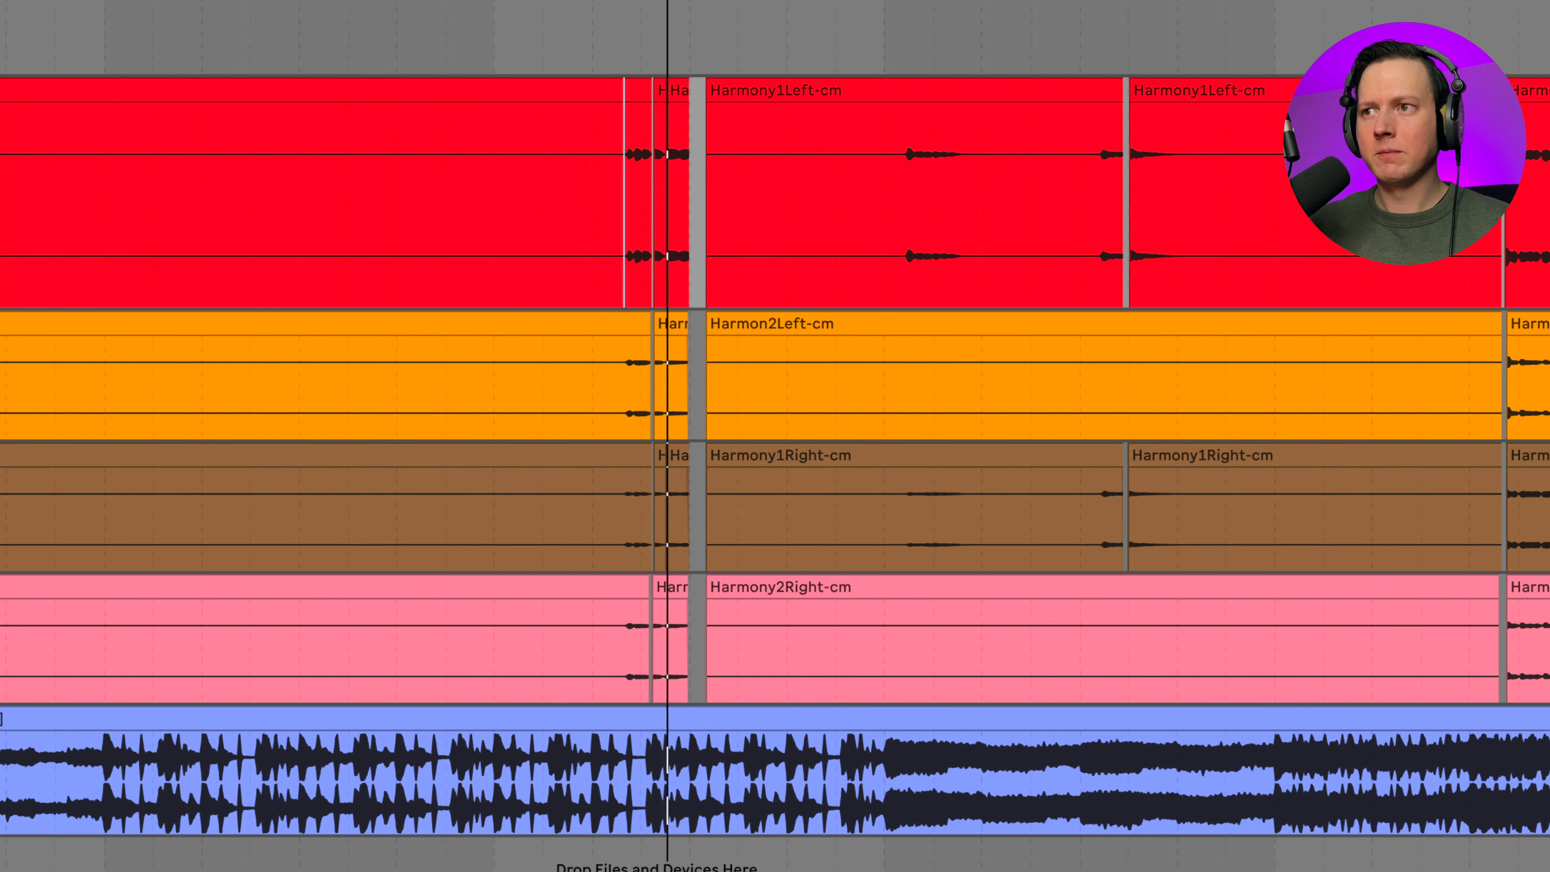
scroll(845, 140, "right", 10)
left_click(462, 237)
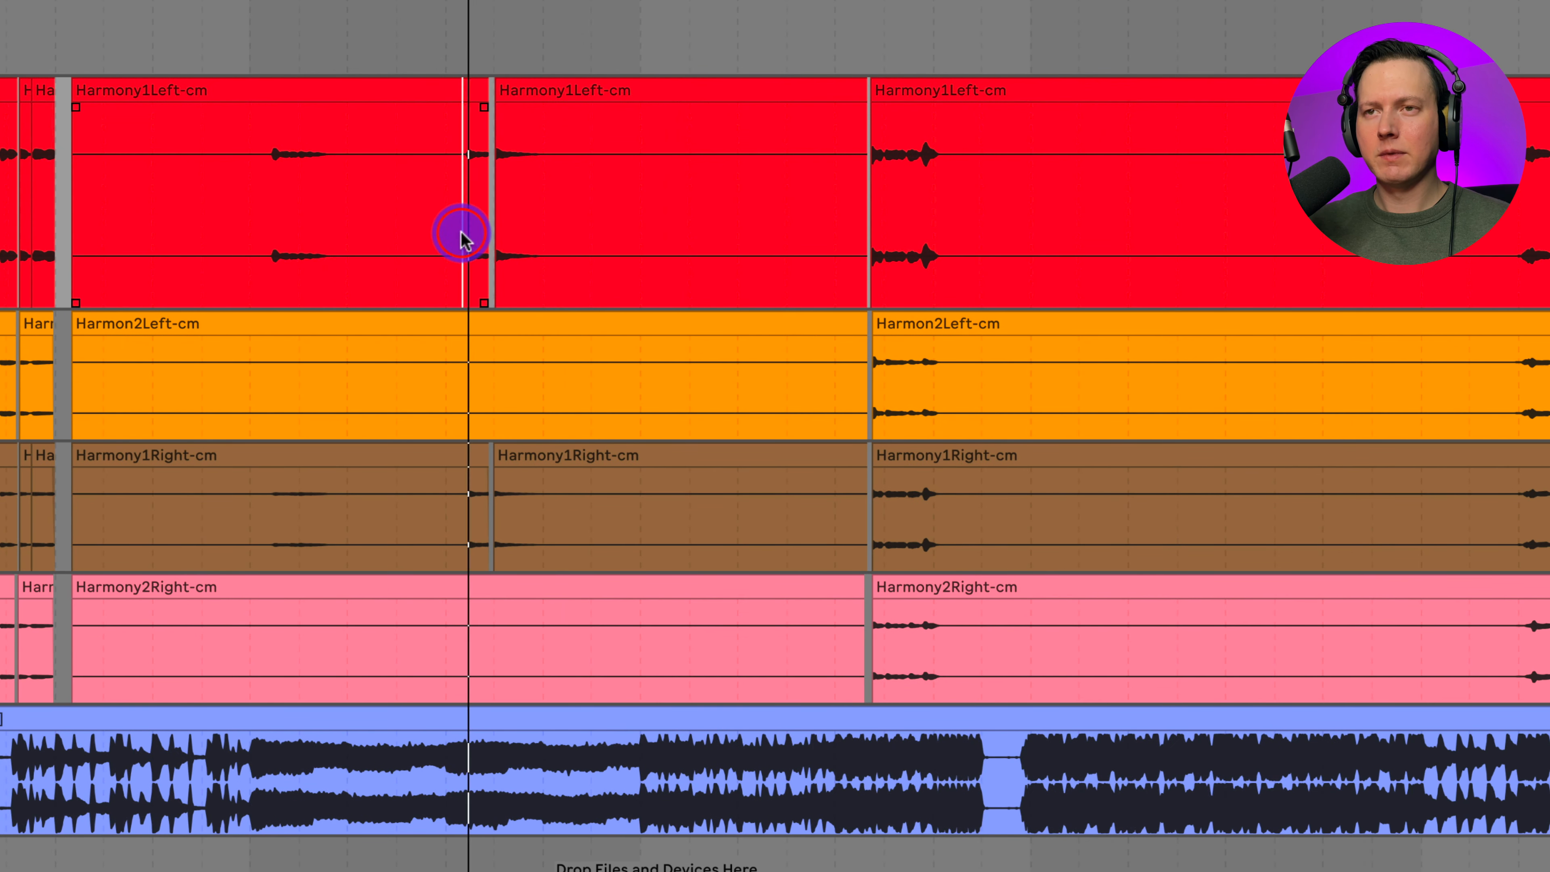
left_click(683, 231)
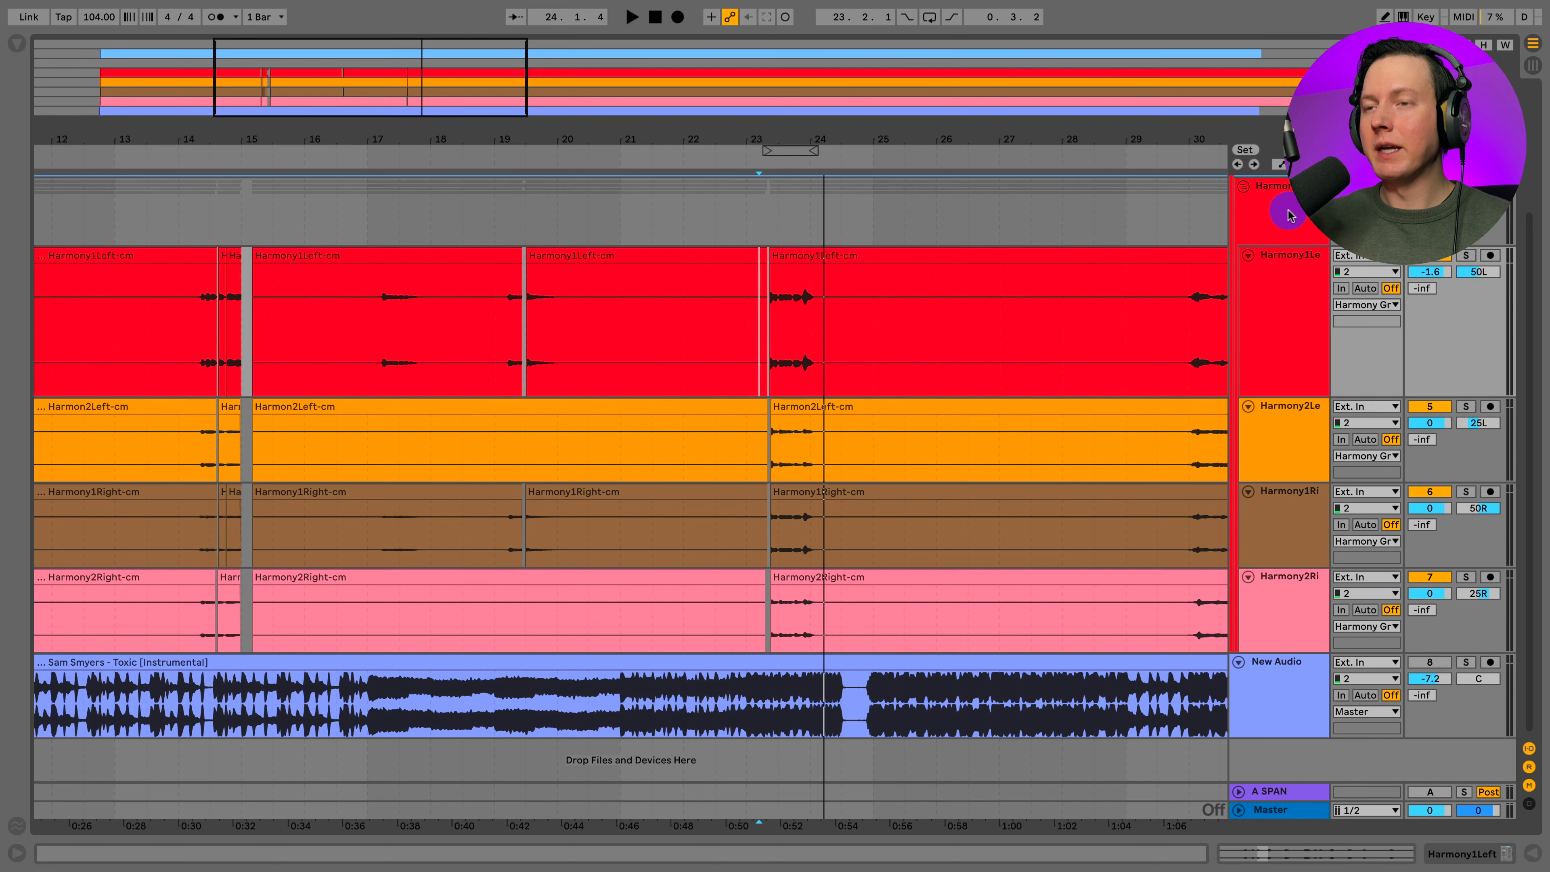
Add an EQ Eight audio effect to the harmony group track
left_click(1289, 213)
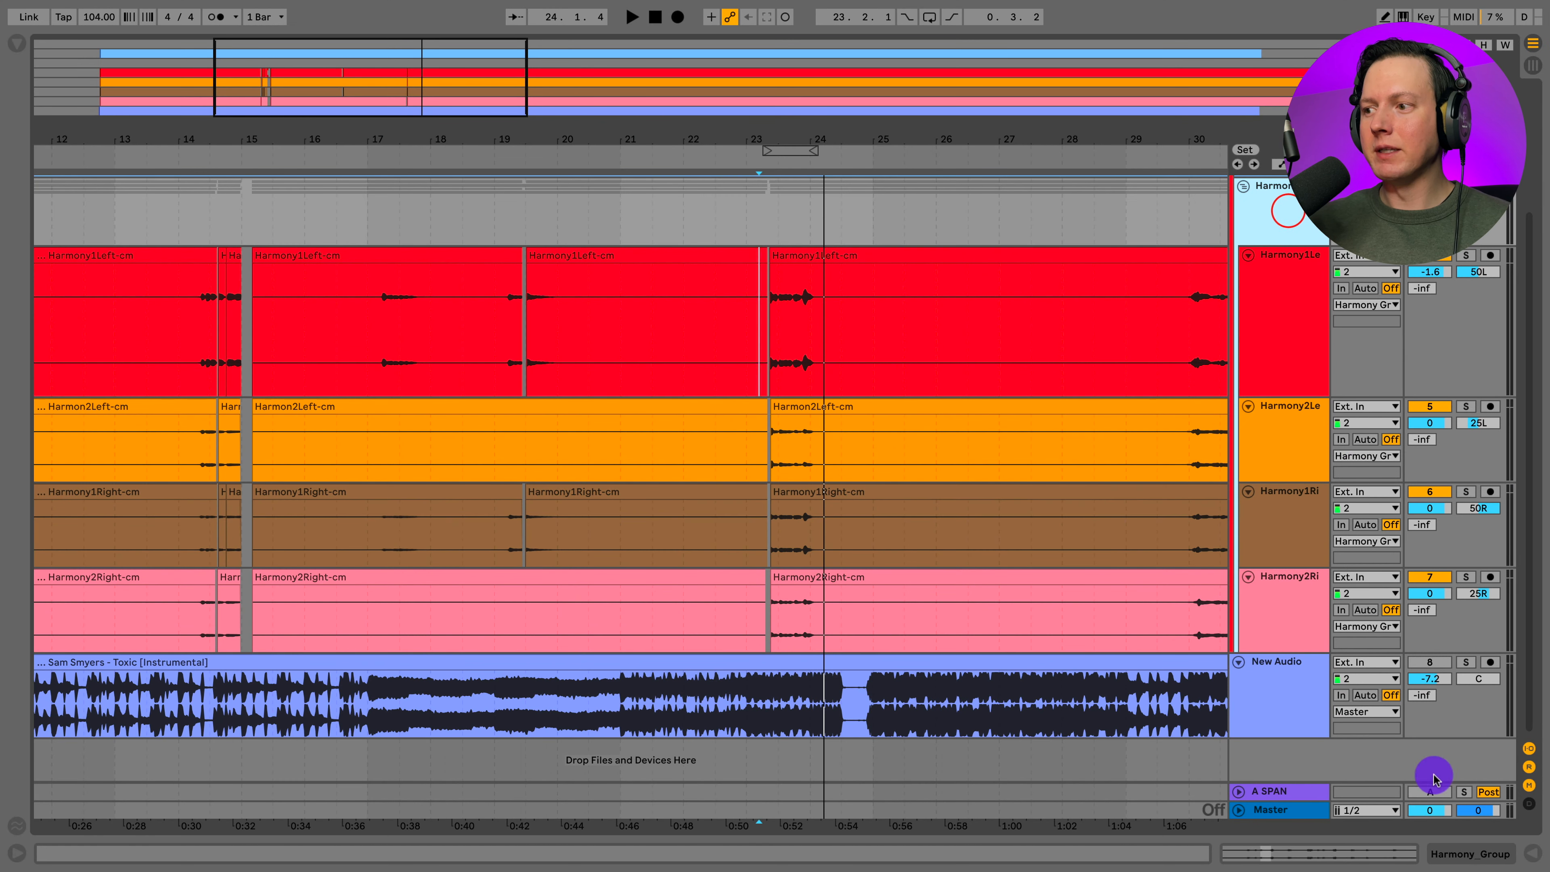
left_click(1455, 855)
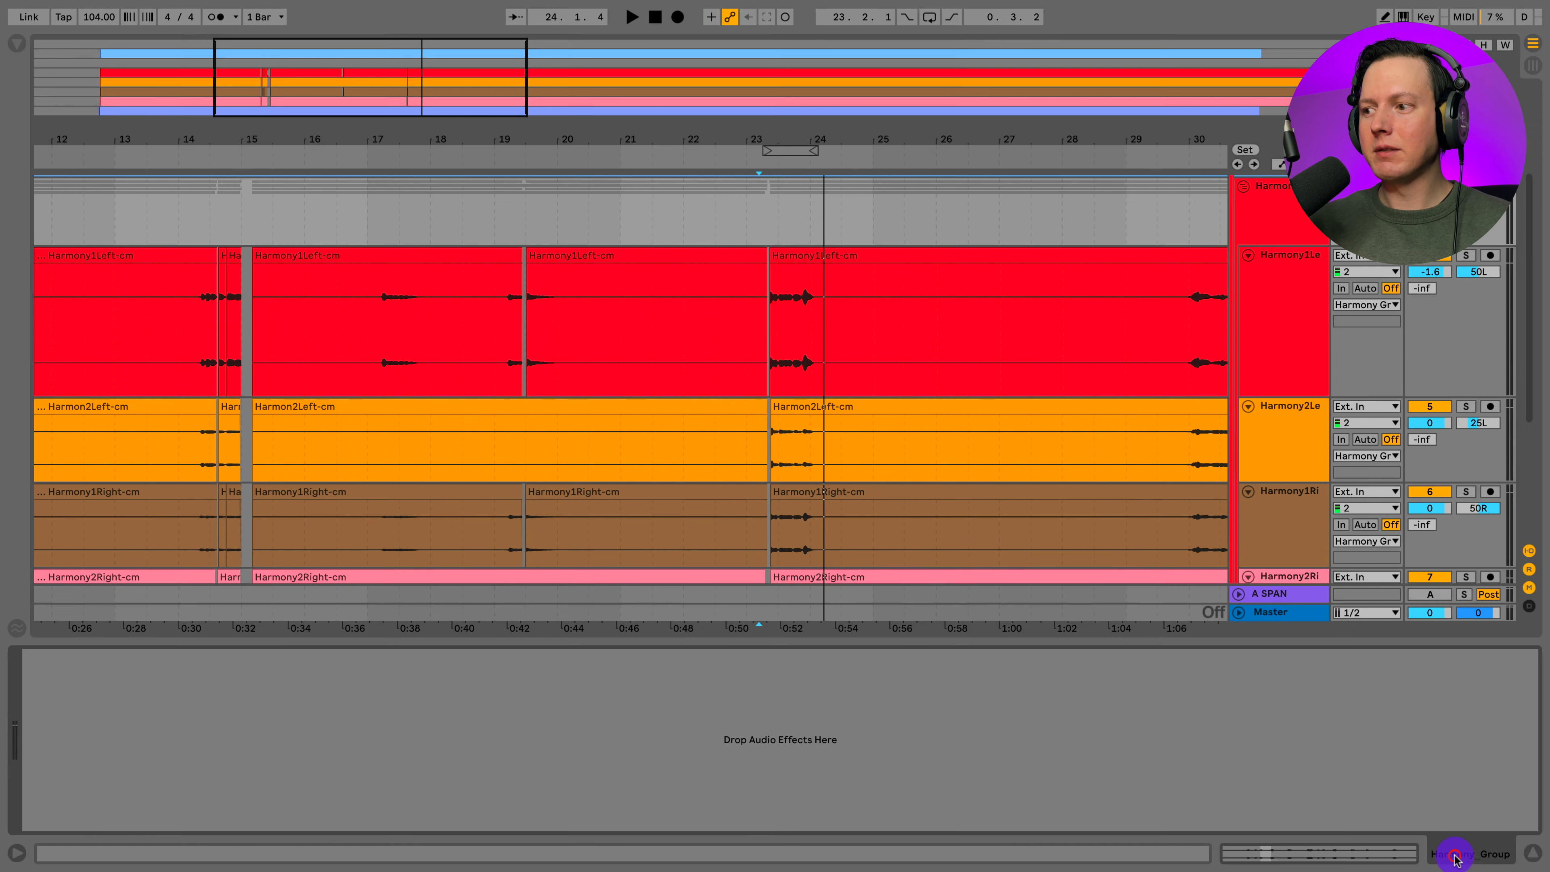
left_click(18, 45)
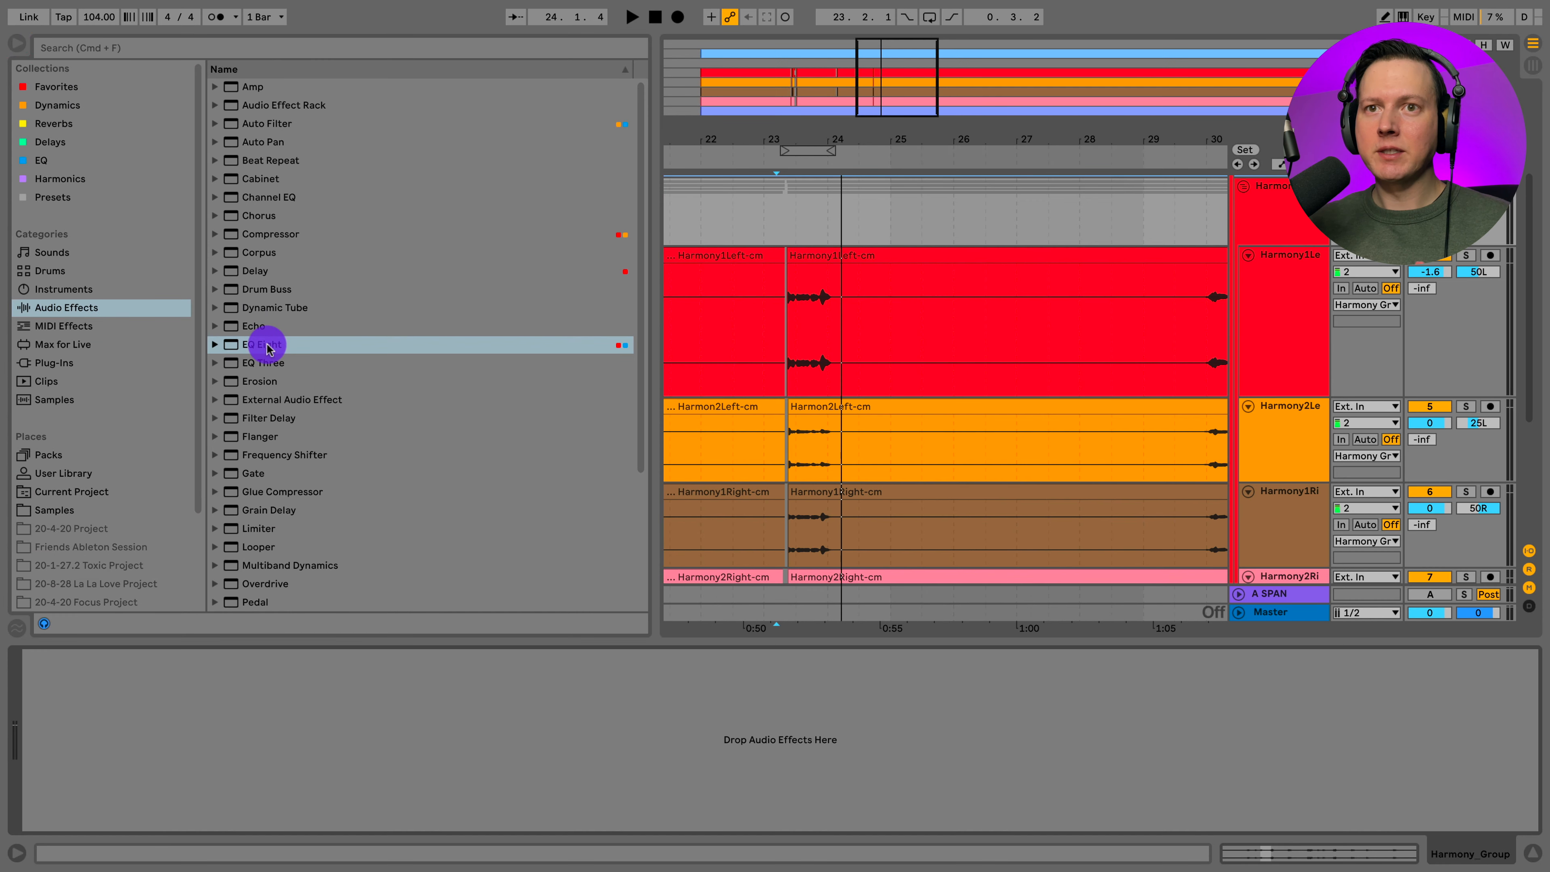
left_click(268, 345)
left_click_drag(232, 711, 232, 716)
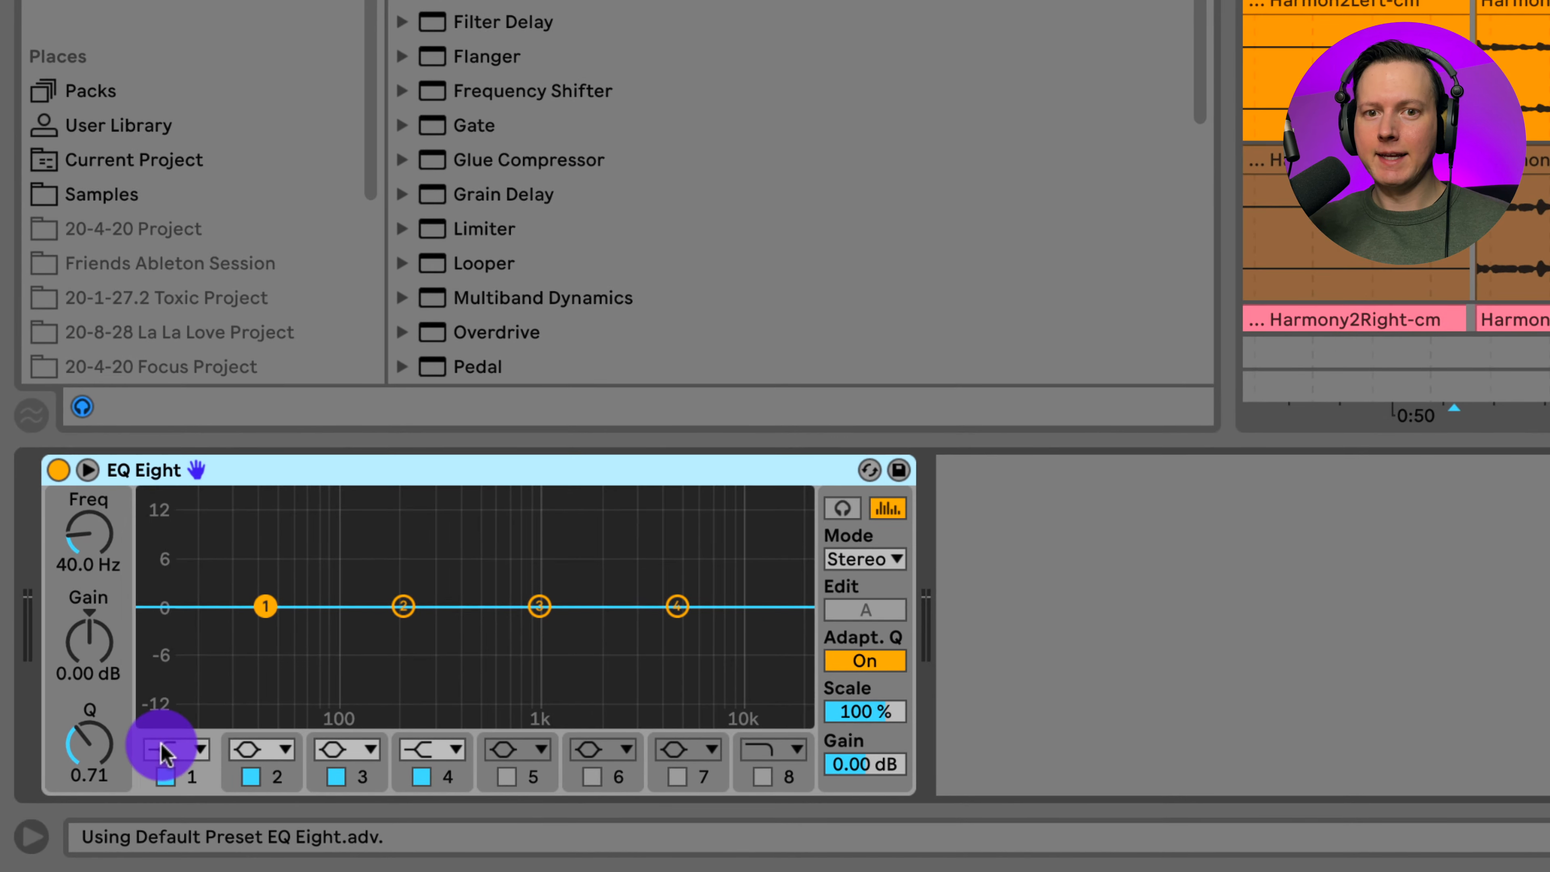
Set EQ Eight band 1 to a low-cut filter with its frequency at about 375 Hz
left_click(86, 804)
left_click(165, 557)
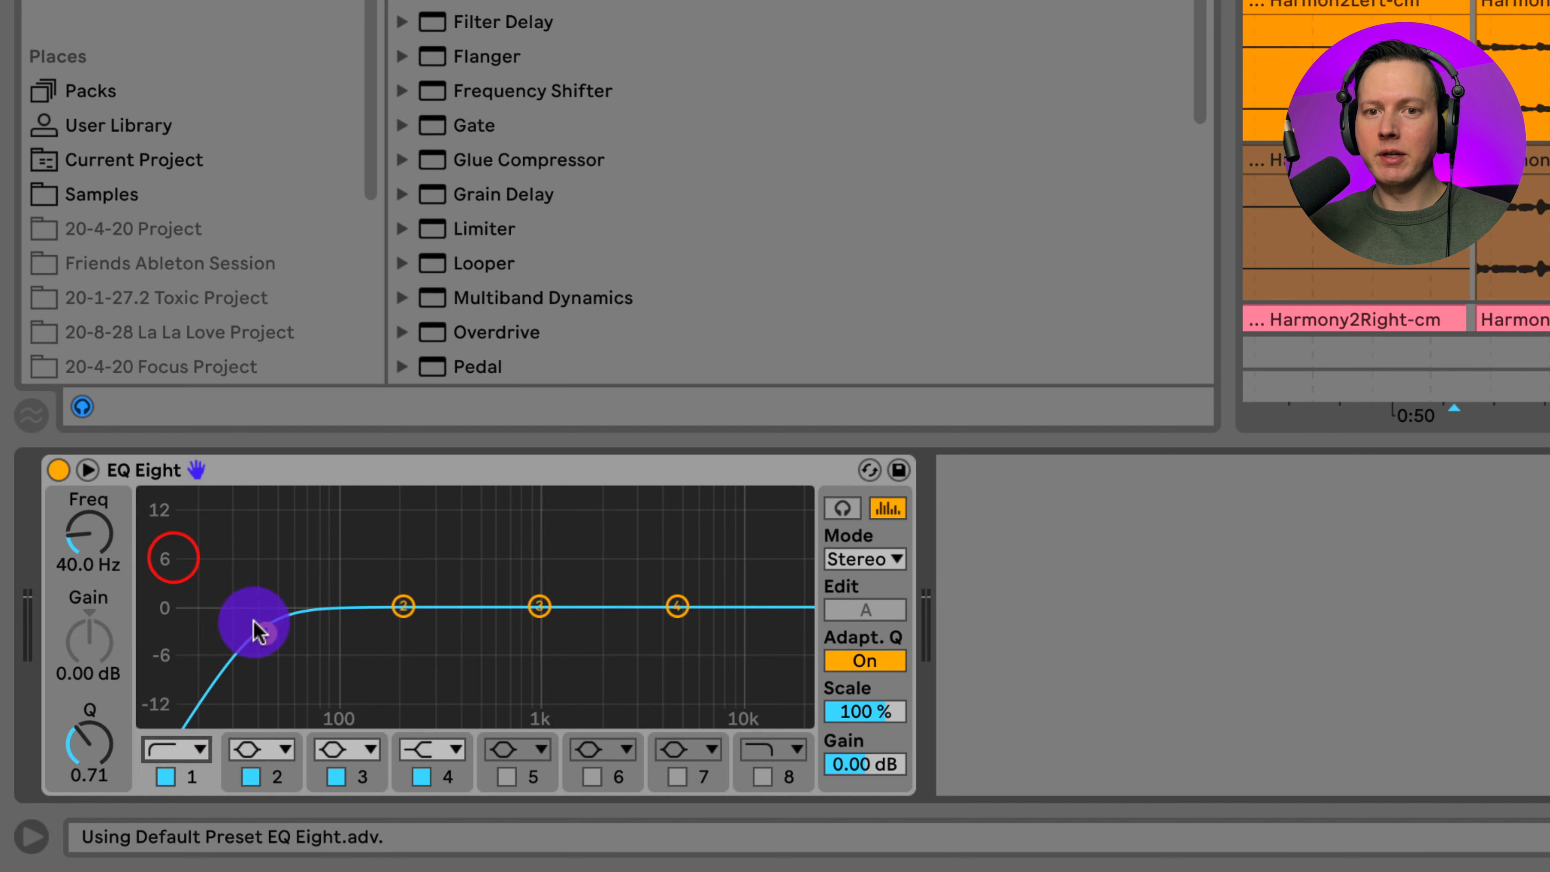
left_click_drag(267, 633, 454, 634)
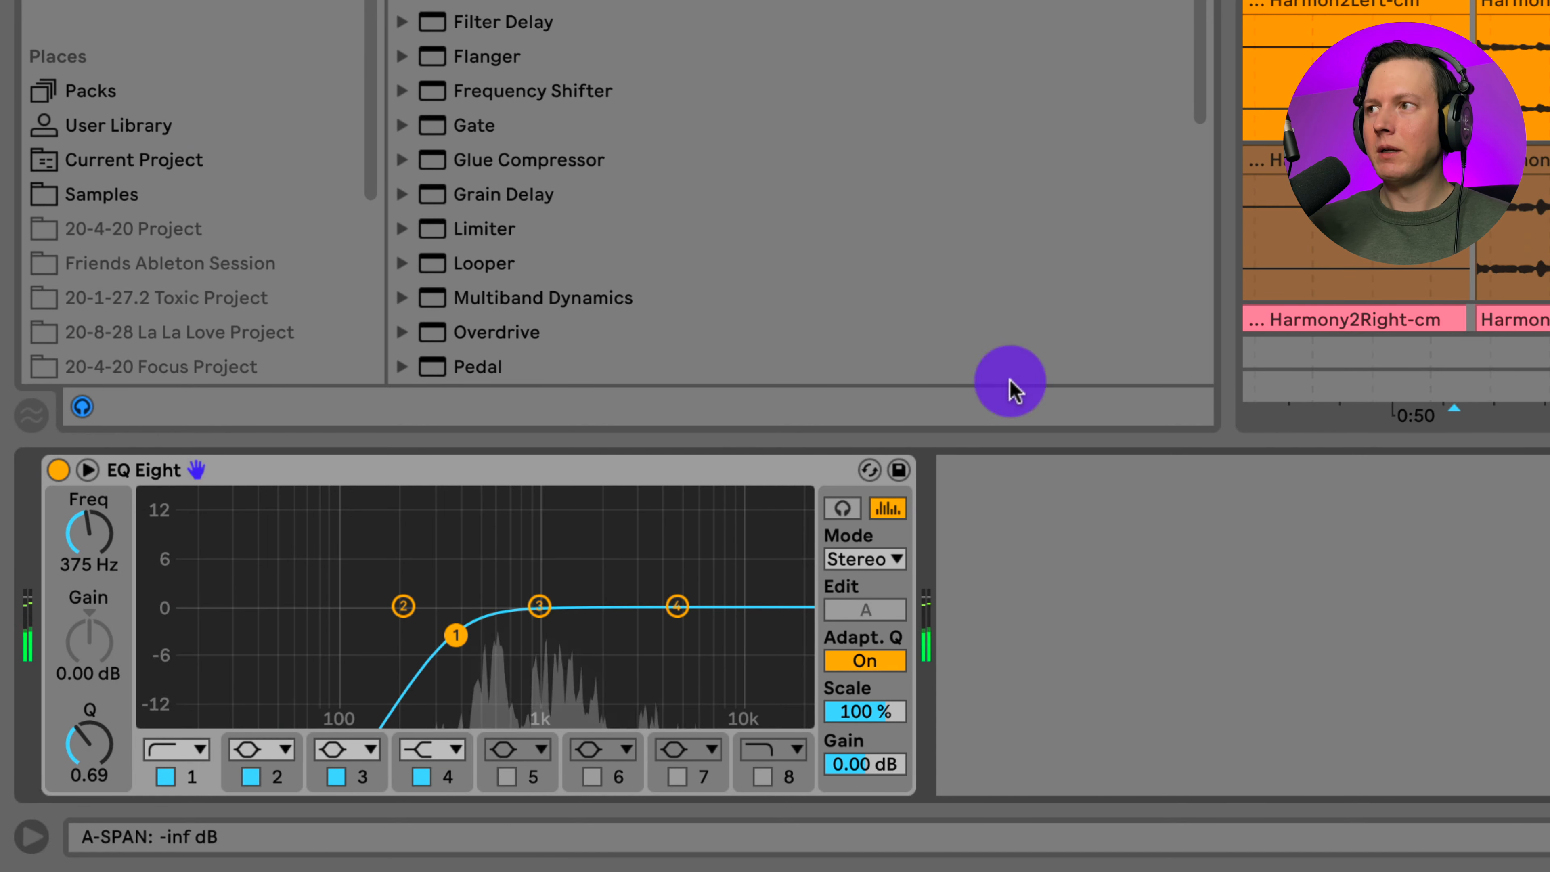
Set the low-cut frequency of EQ Eight band 1 on the harmony group to about 352 Hz
key("space")
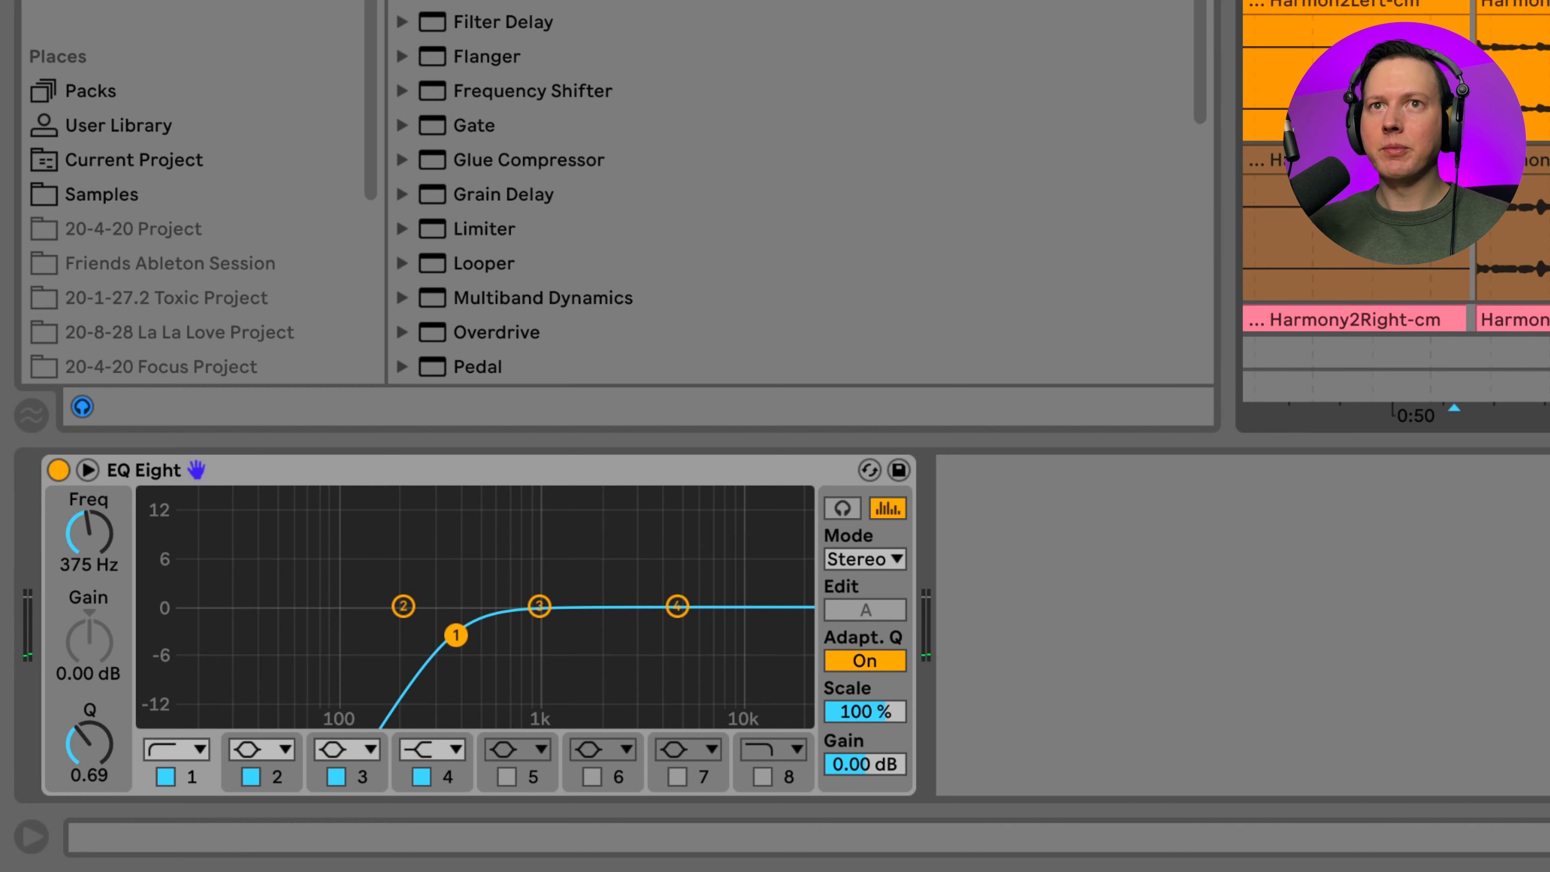
key("alt+super+b")
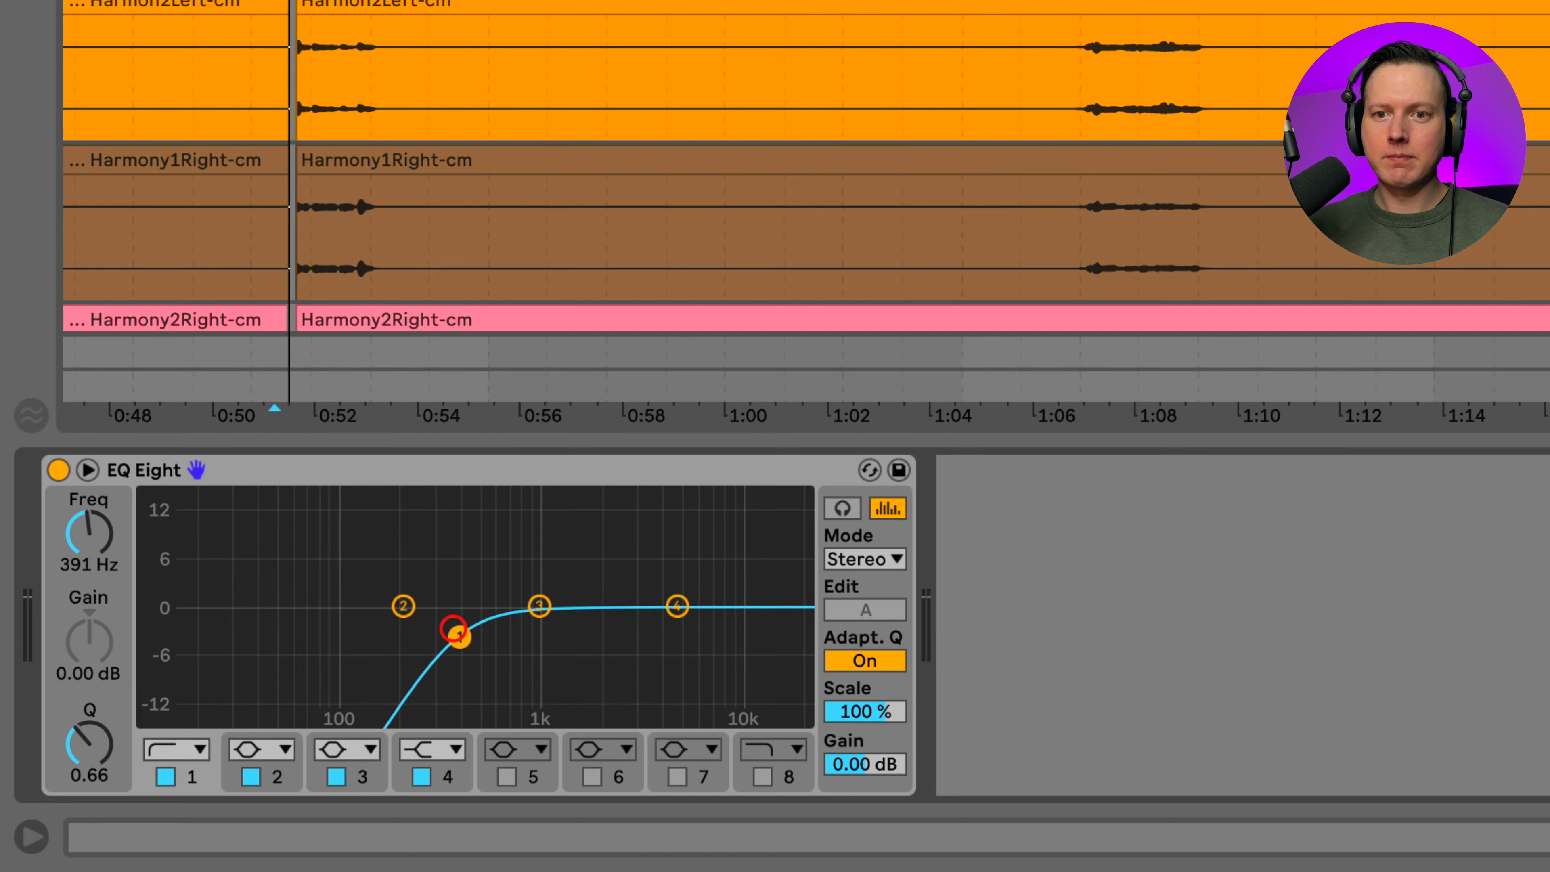
left_click_drag(460, 636, 514, 640)
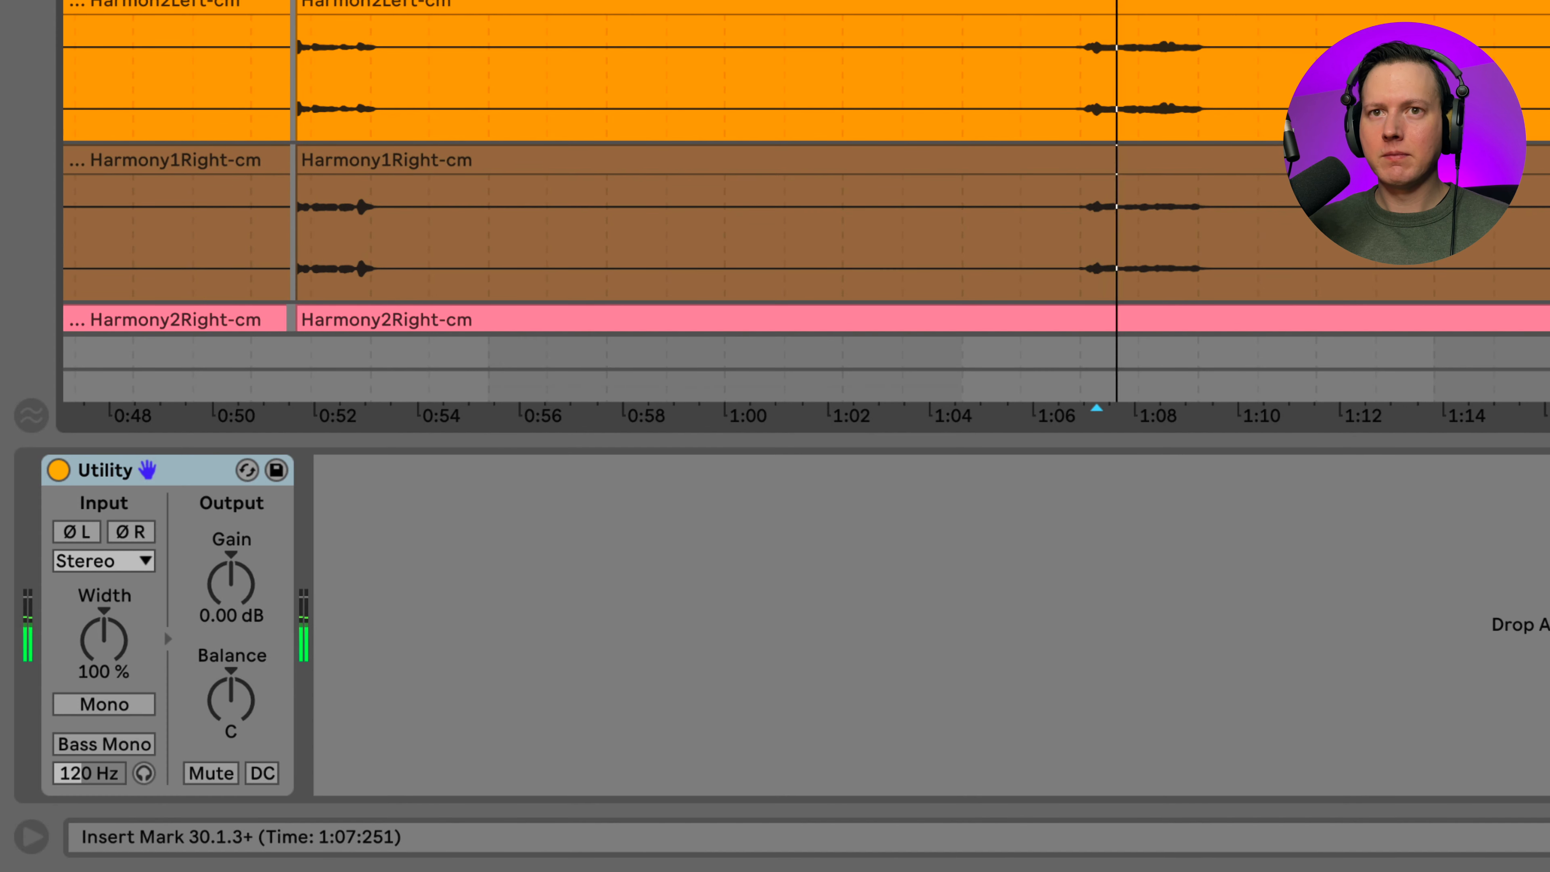
scroll(805, 201, "left", 15)
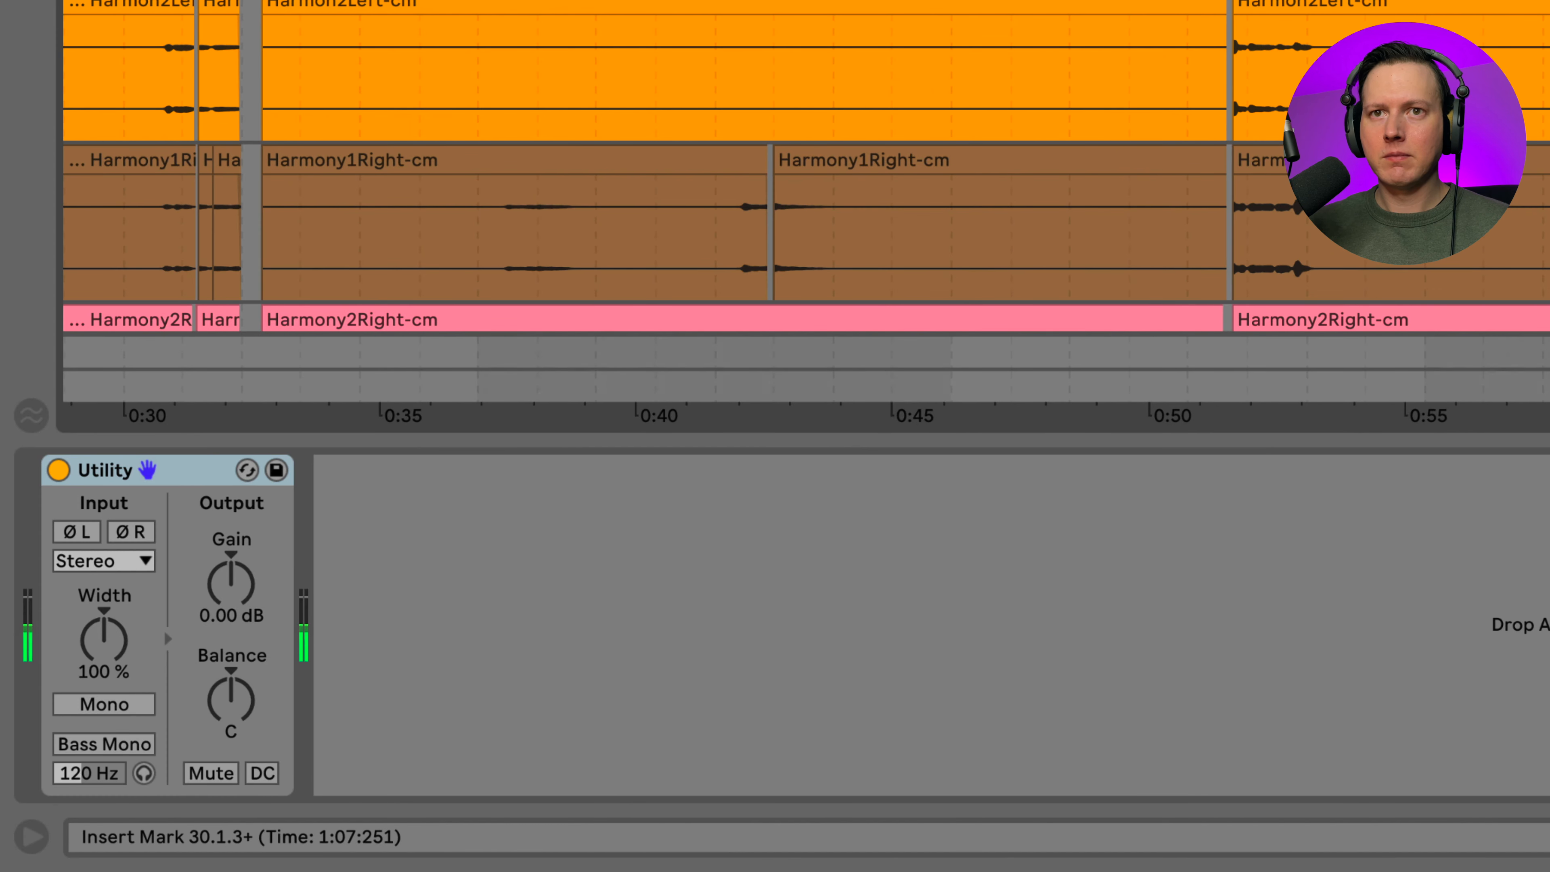
scroll(806, 202, "right", 4)
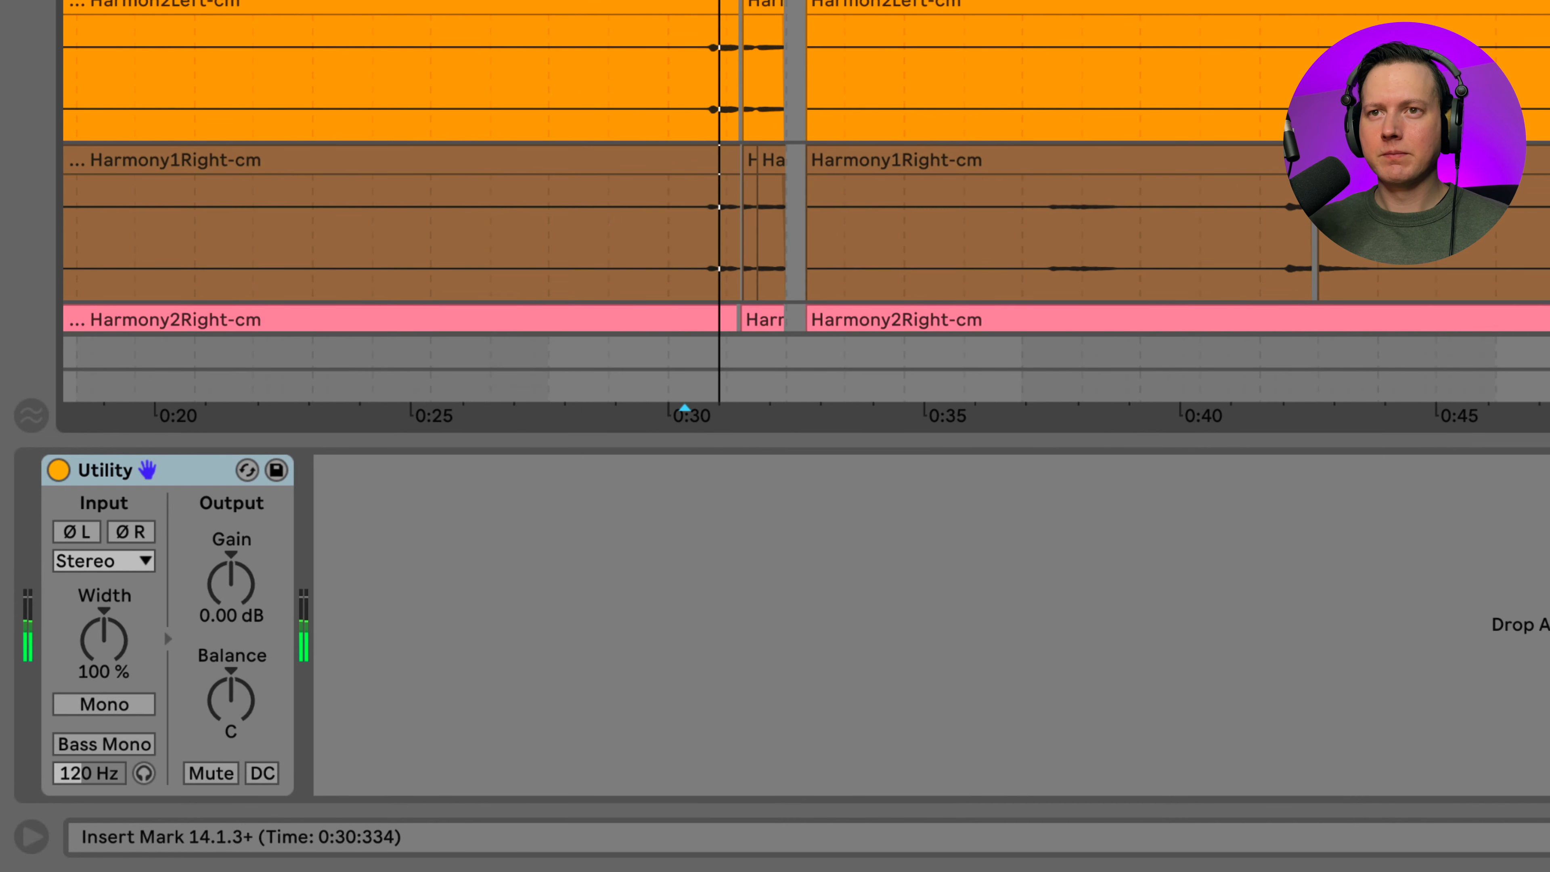
key("Down")
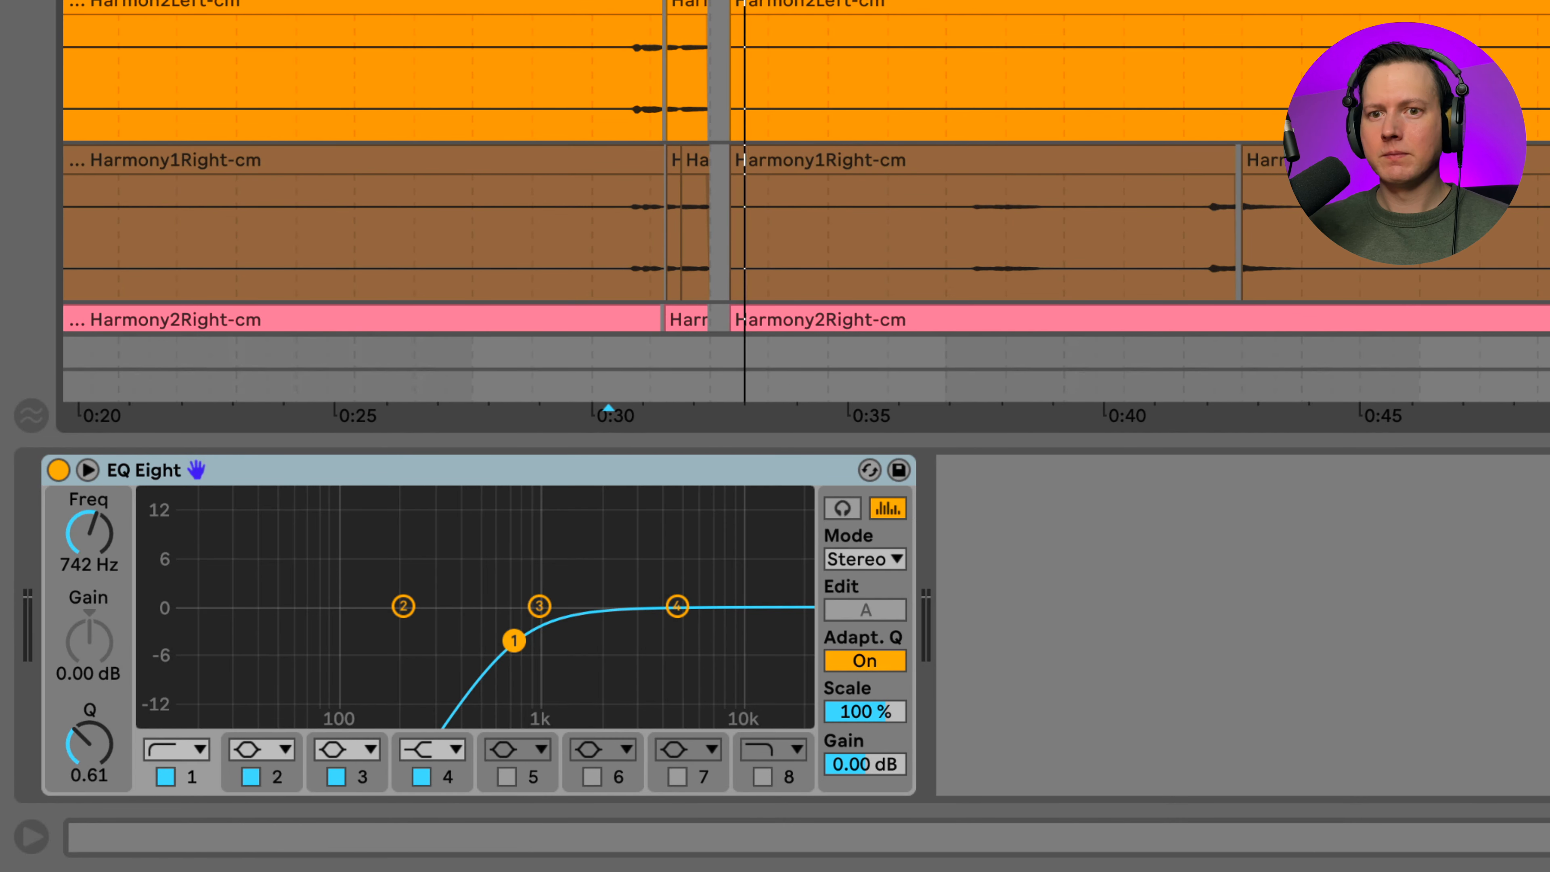
left_click_drag(514, 641, 451, 633)
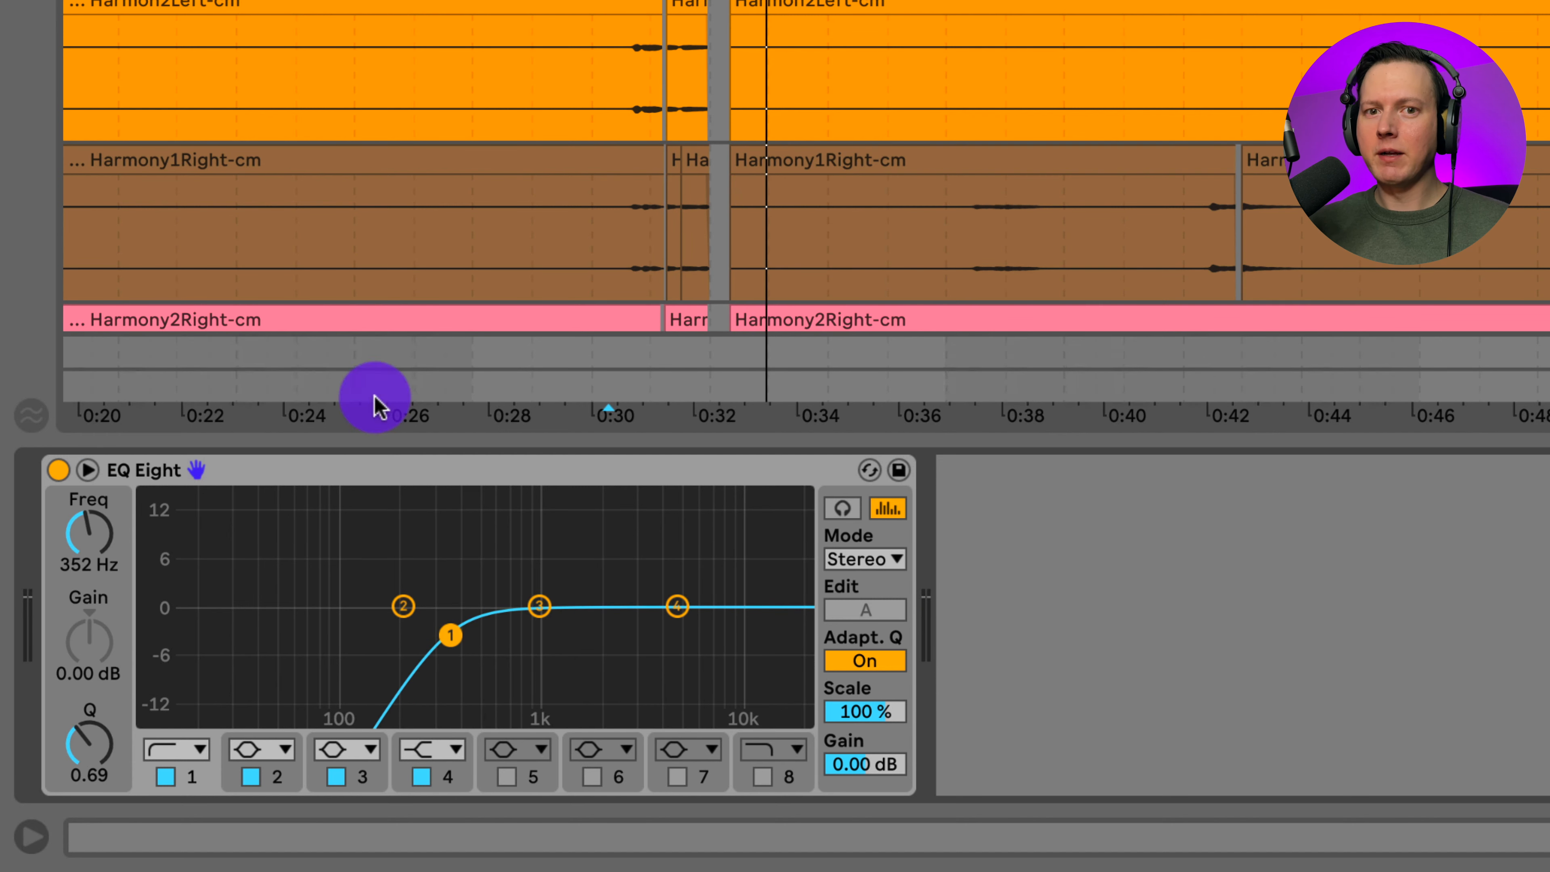
Add a Compressor after EQ Eight with ratio 4.85:1, makeup off, attack 0.04 ms and release 68.4 ms
key("super+alt+b")
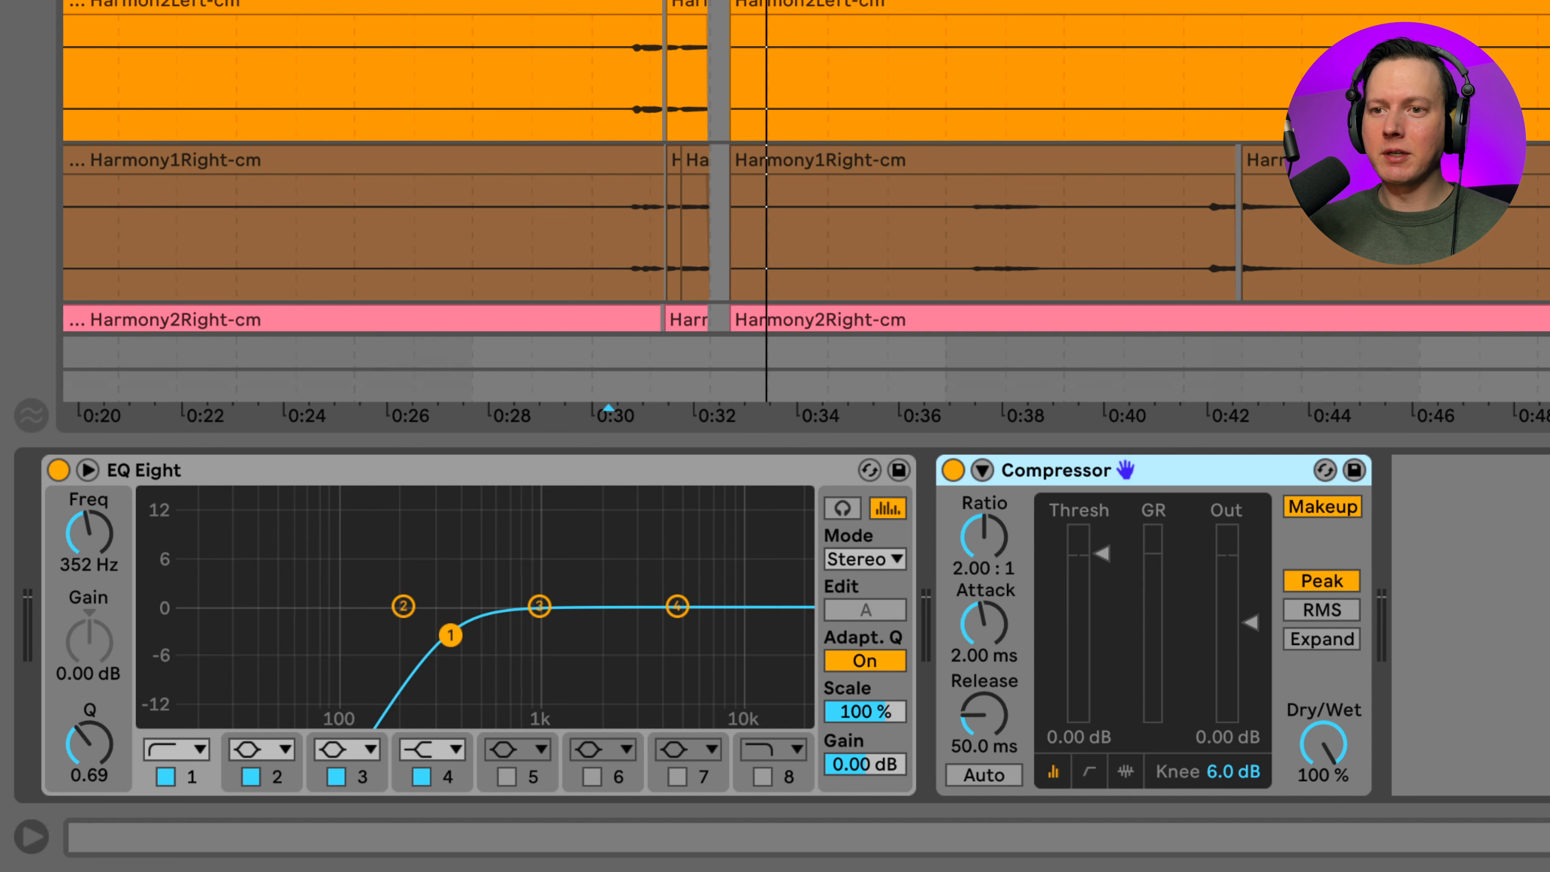
left_click_drag(996, 539, 996, 533)
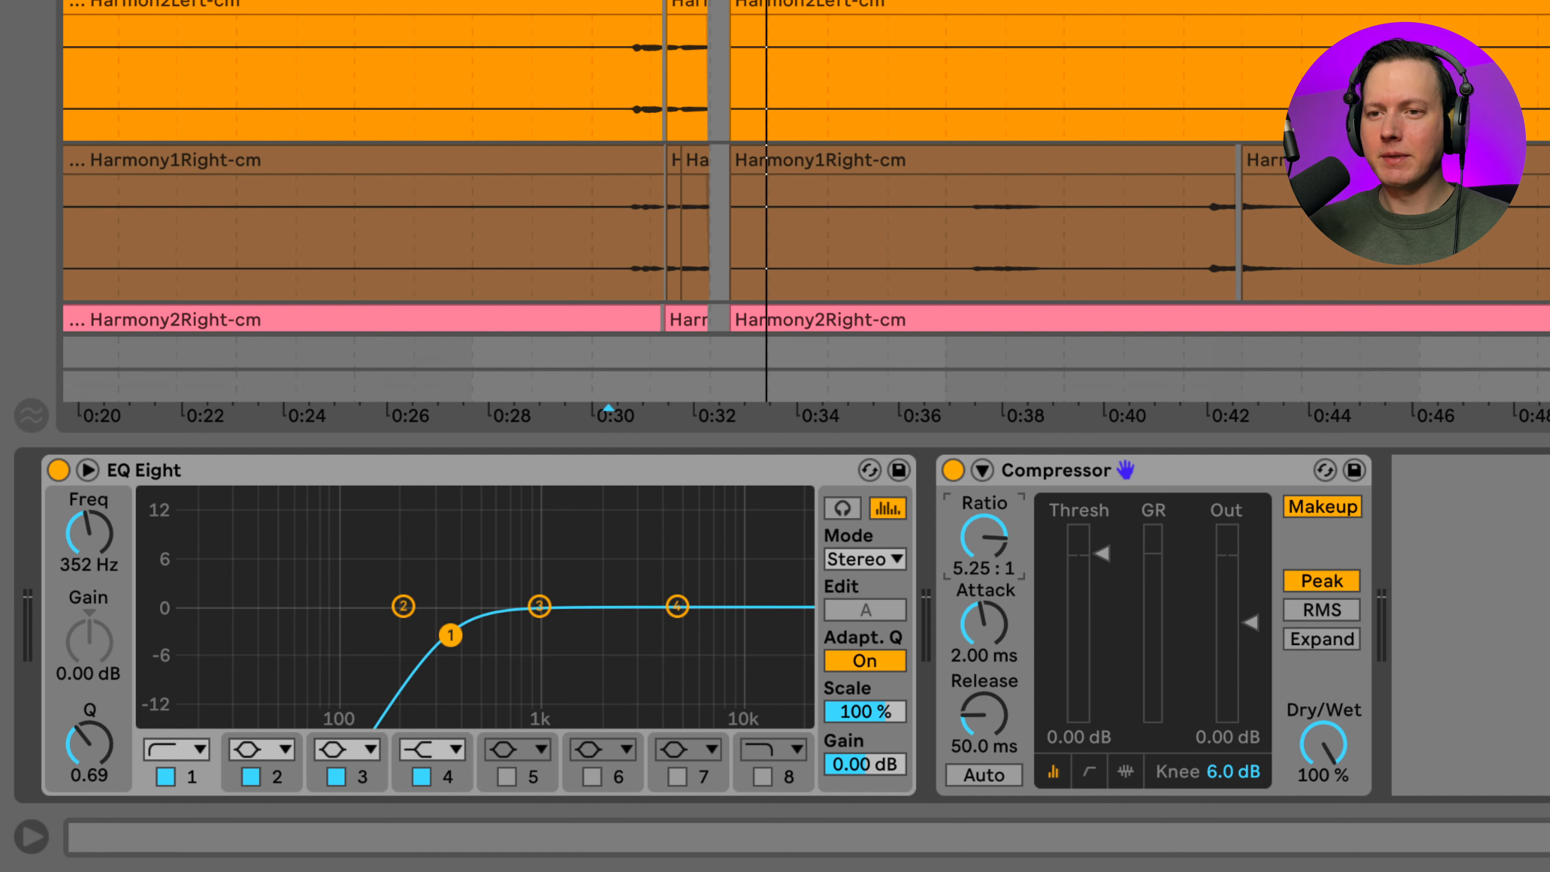
left_click(1345, 507)
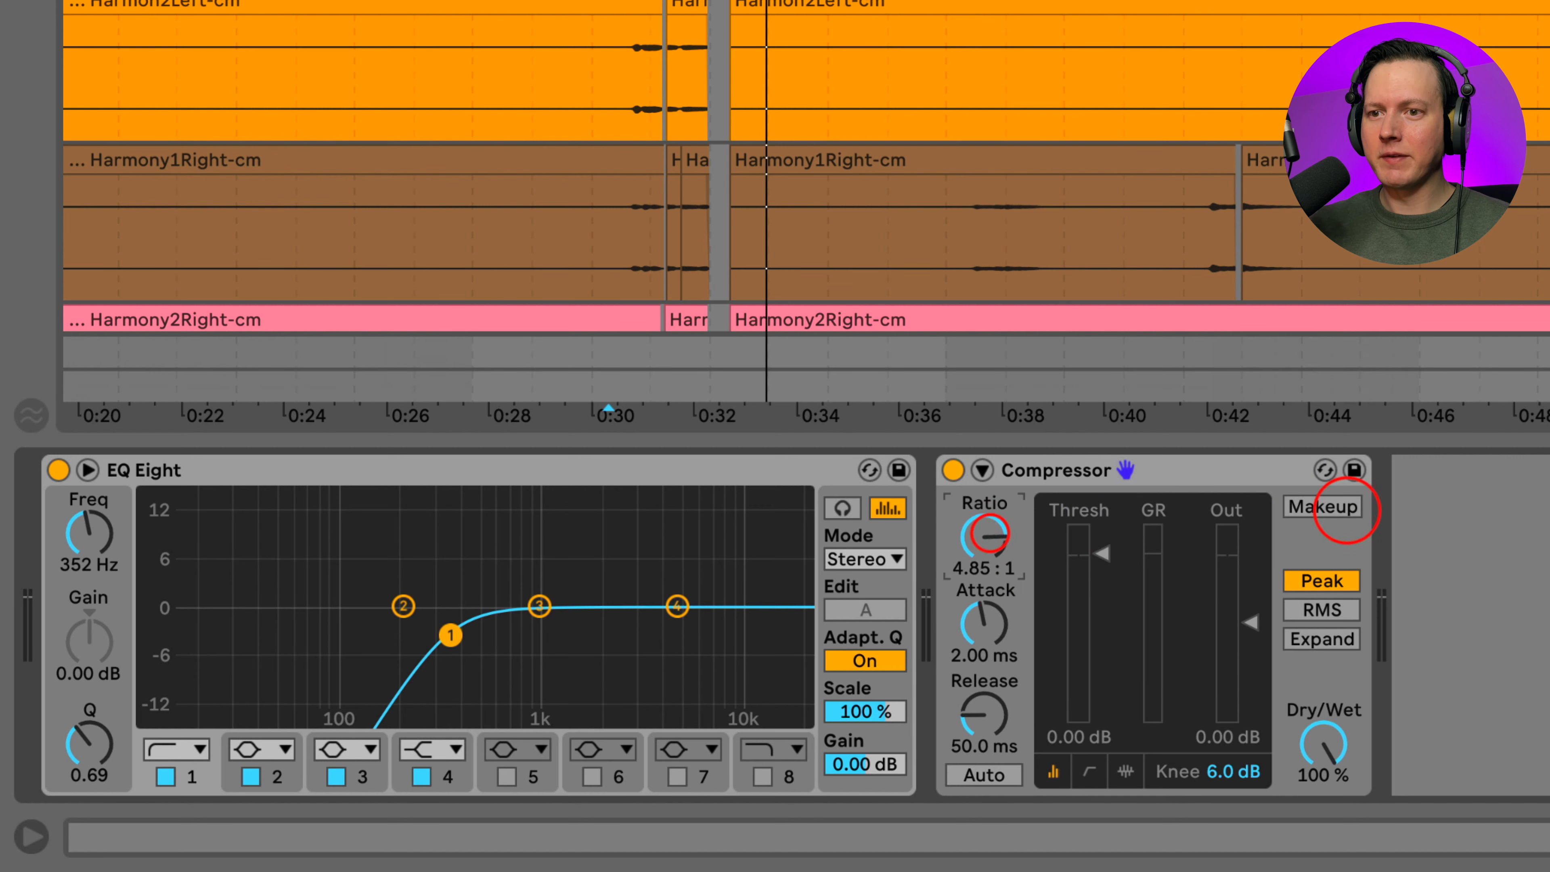
left_click_drag(983, 623, 983, 635)
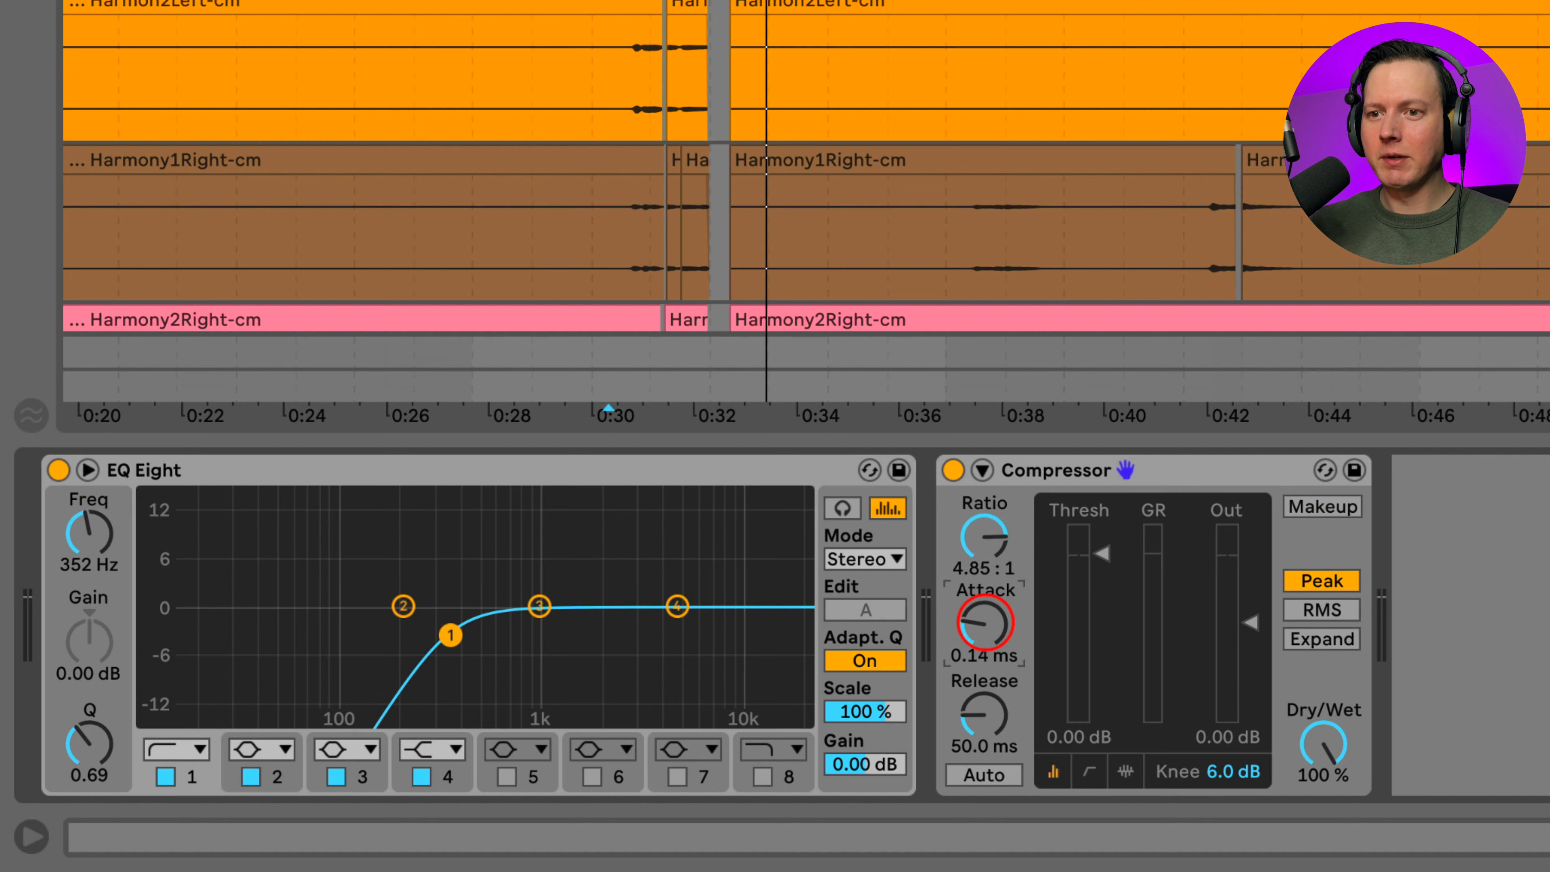
left_click(978, 719)
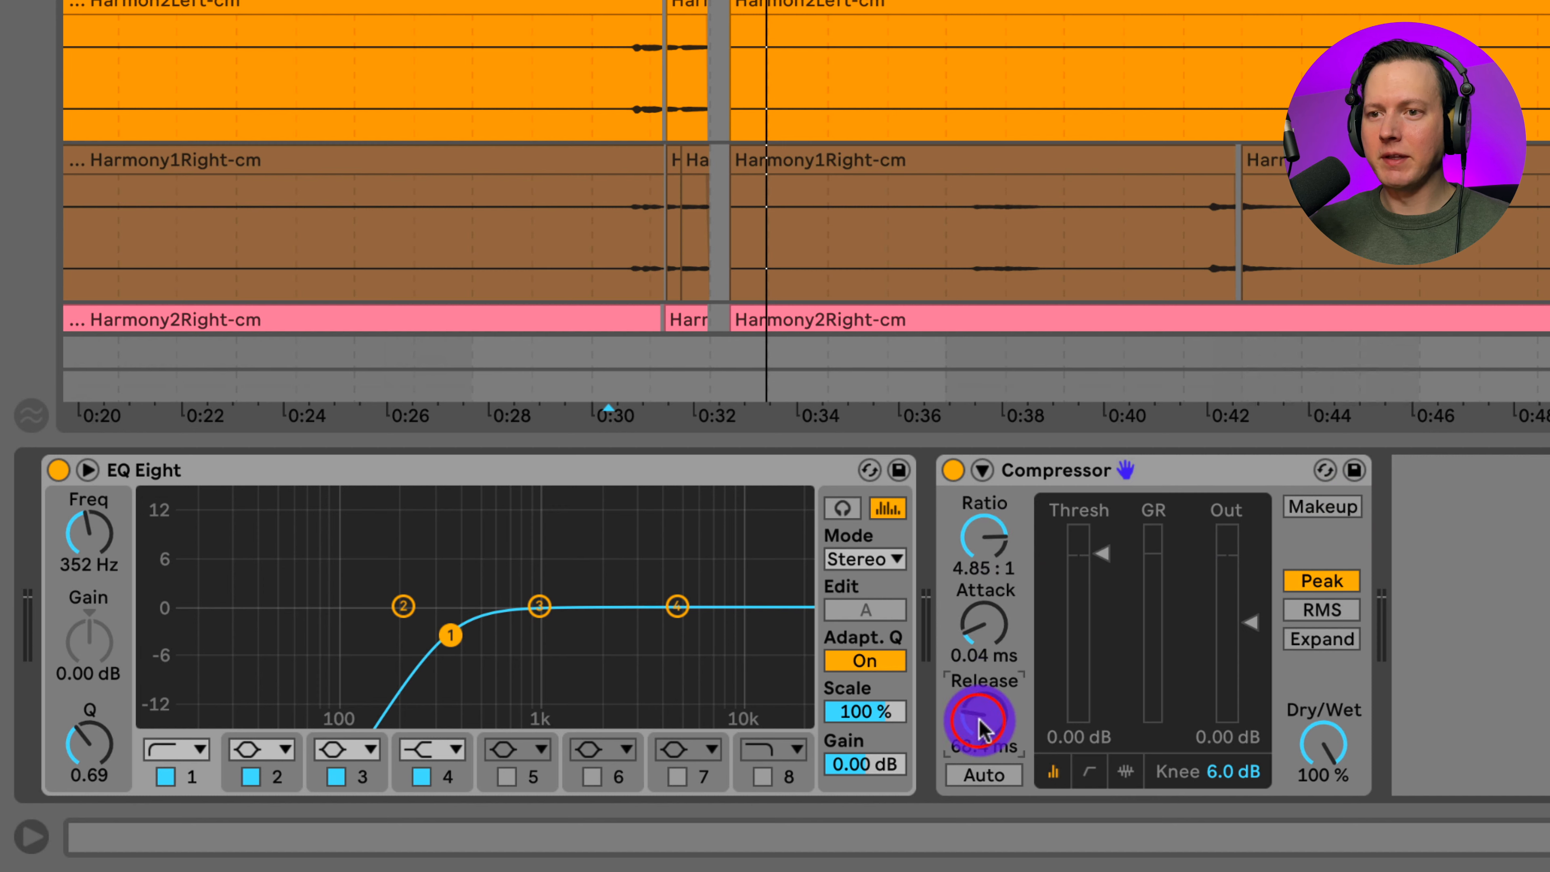
Set the Compressor's threshold to -22.6 dB and output gain to 5.61 dB, comparing with it bypassed during playback
left_click_drag(1090, 557, 1101, 634)
key("space")
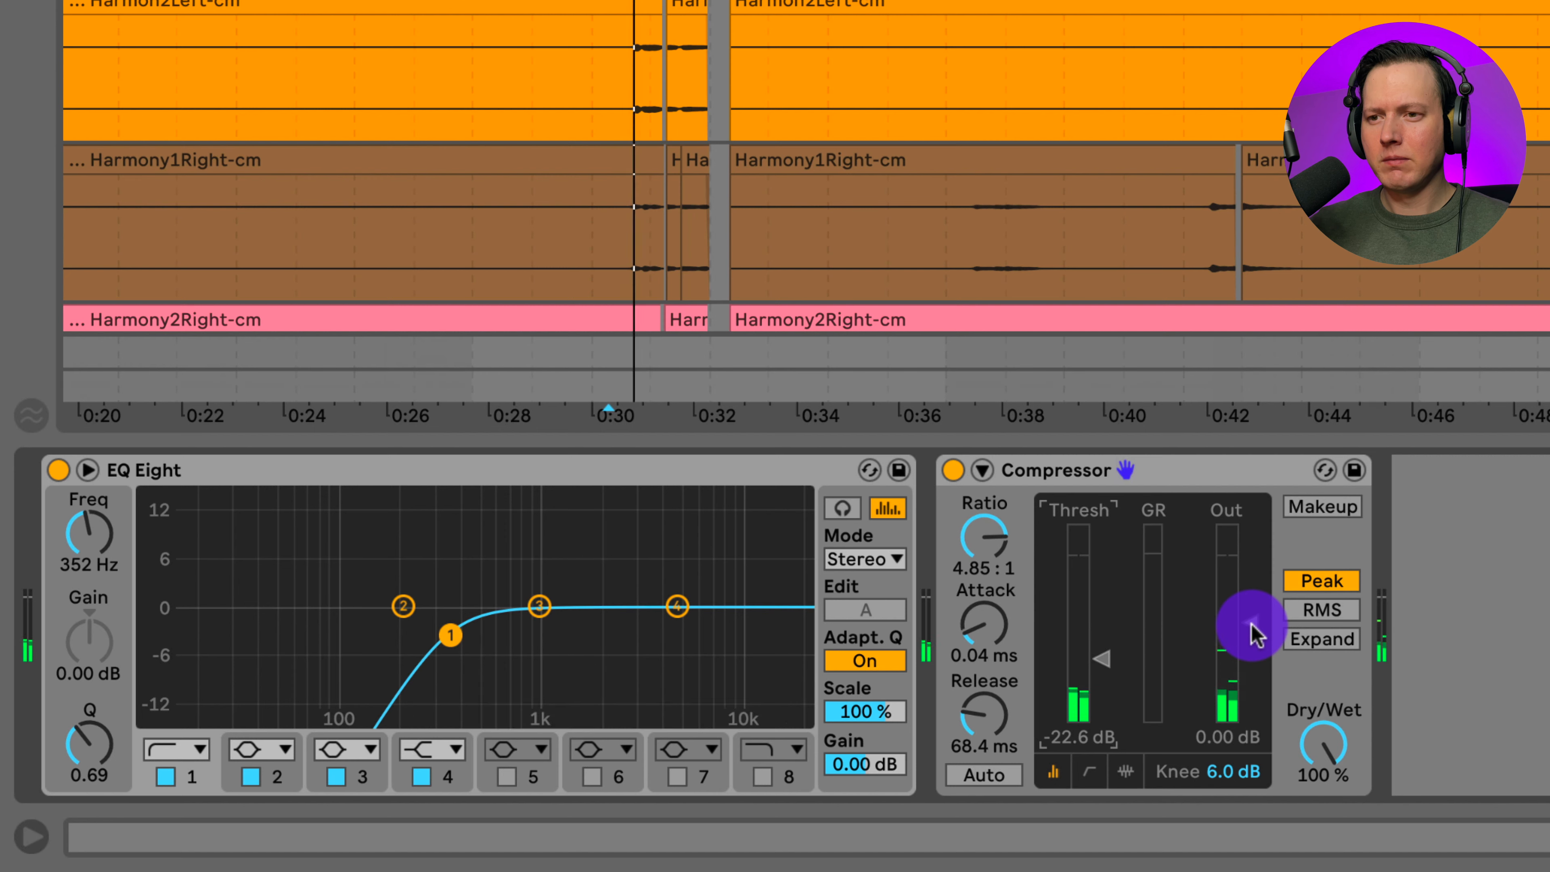
left_click_drag(1253, 634, 1251, 624)
key("space")
left_click(952, 472)
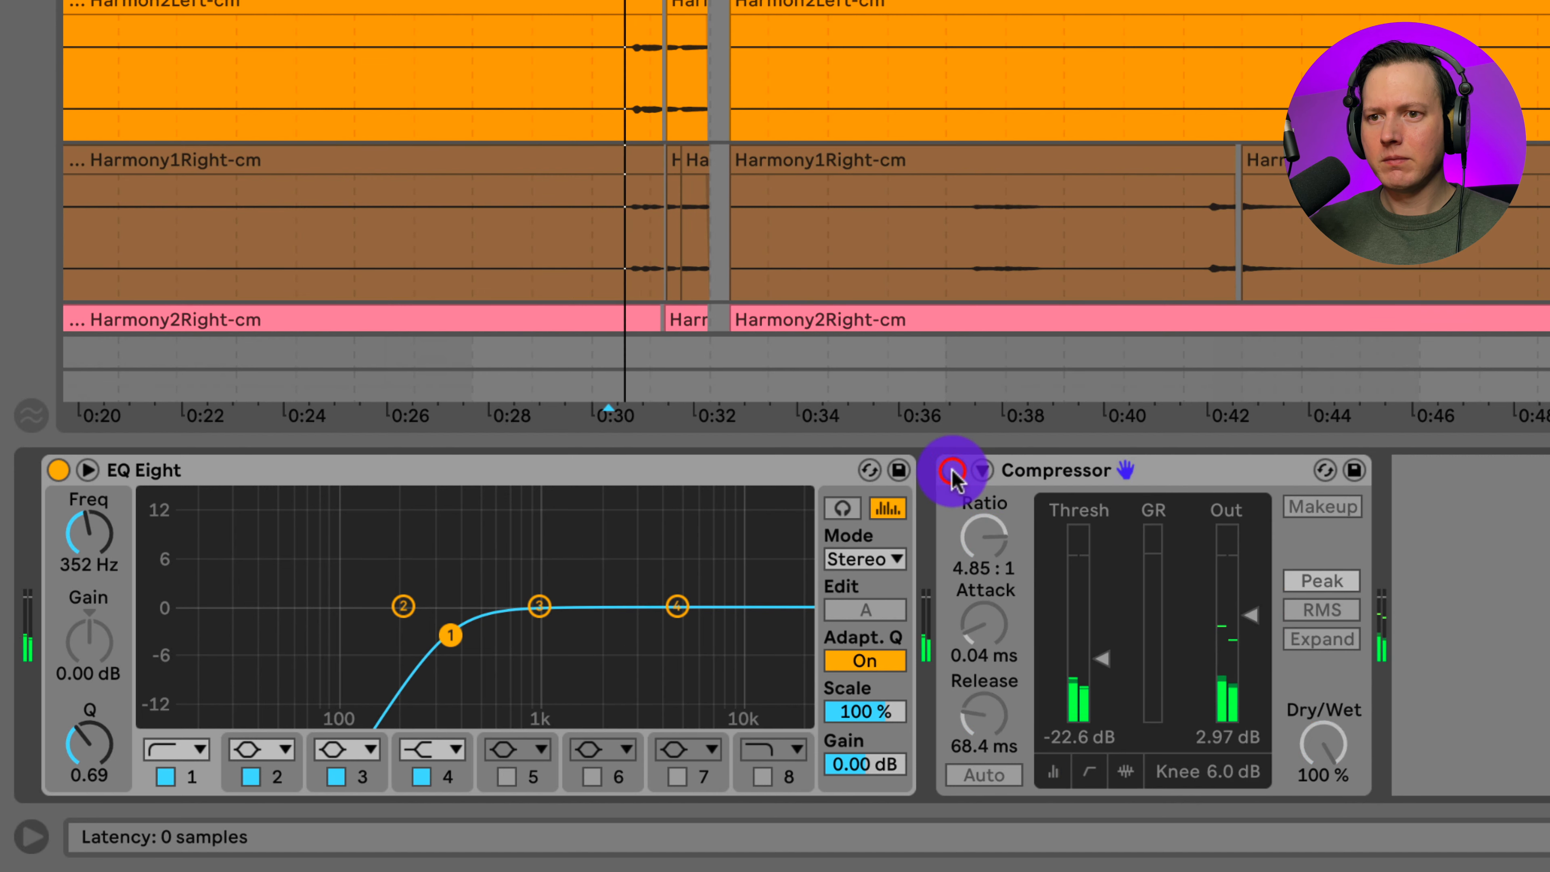
key("space")
left_click(953, 472)
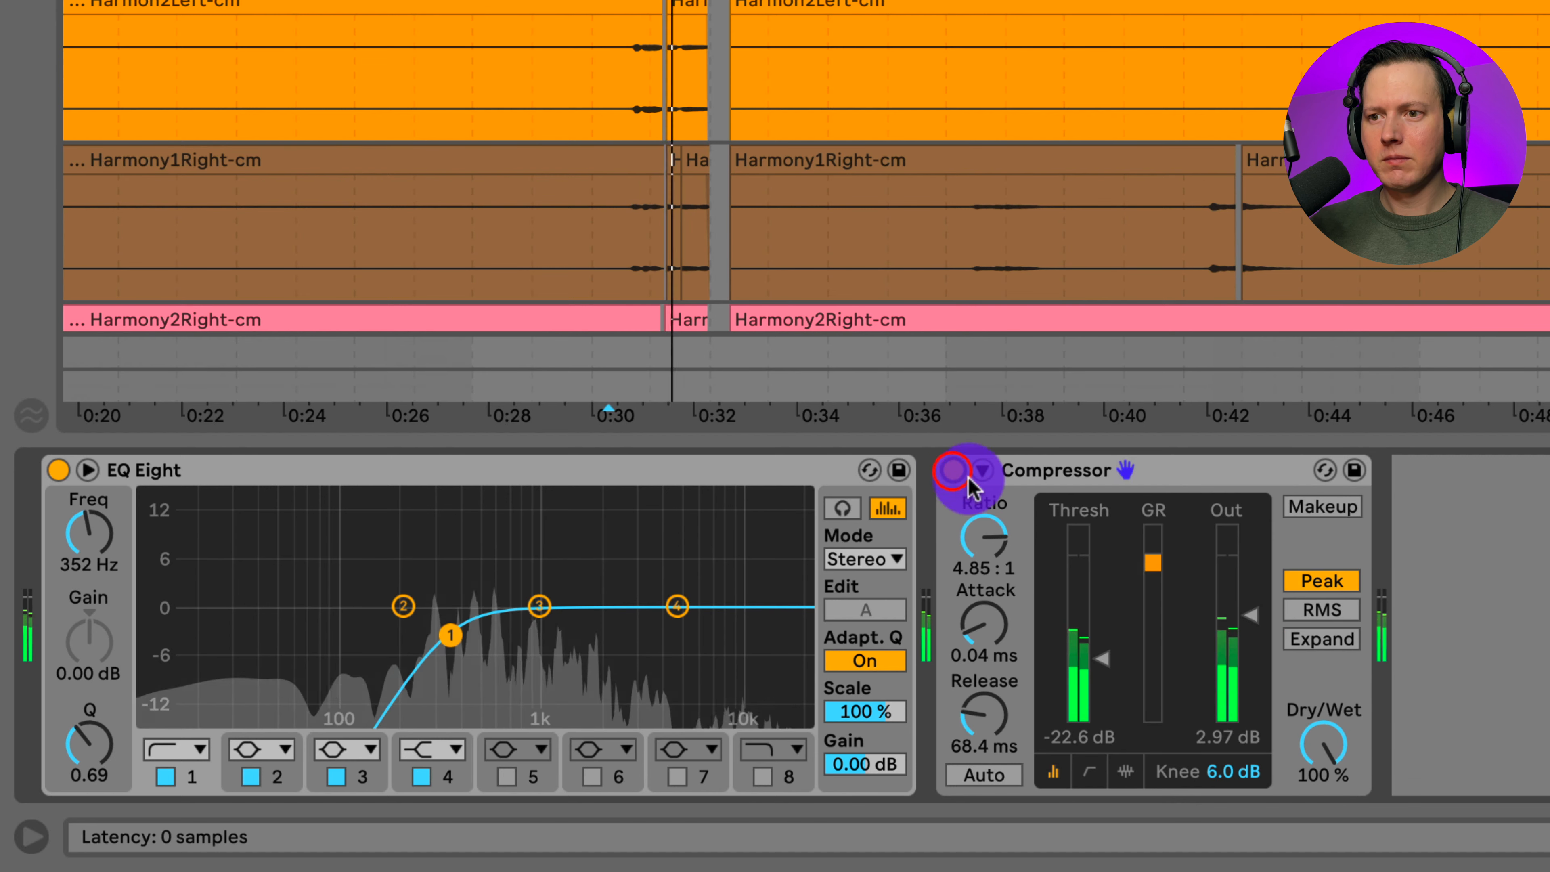
left_click_drag(1249, 616, 1245, 613)
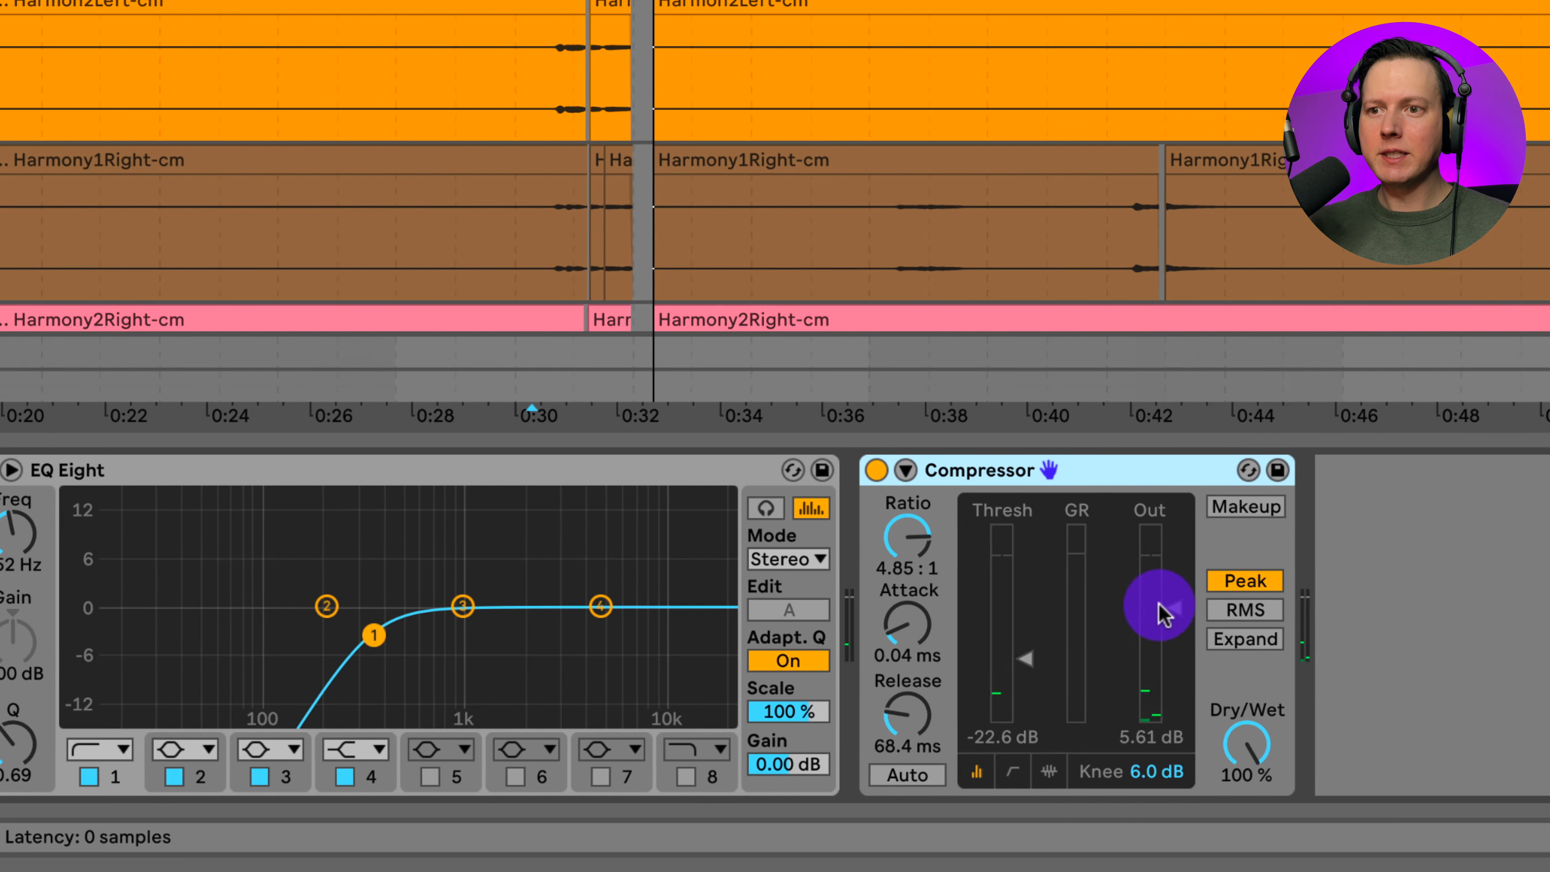
Duplicate the Compressor after the first one and set the copy's ratio to 5.04:1 and threshold to -24.7 dB
left_click_drag(1057, 470, 1175, 489)
left_click_drag(968, 506, 968, 511)
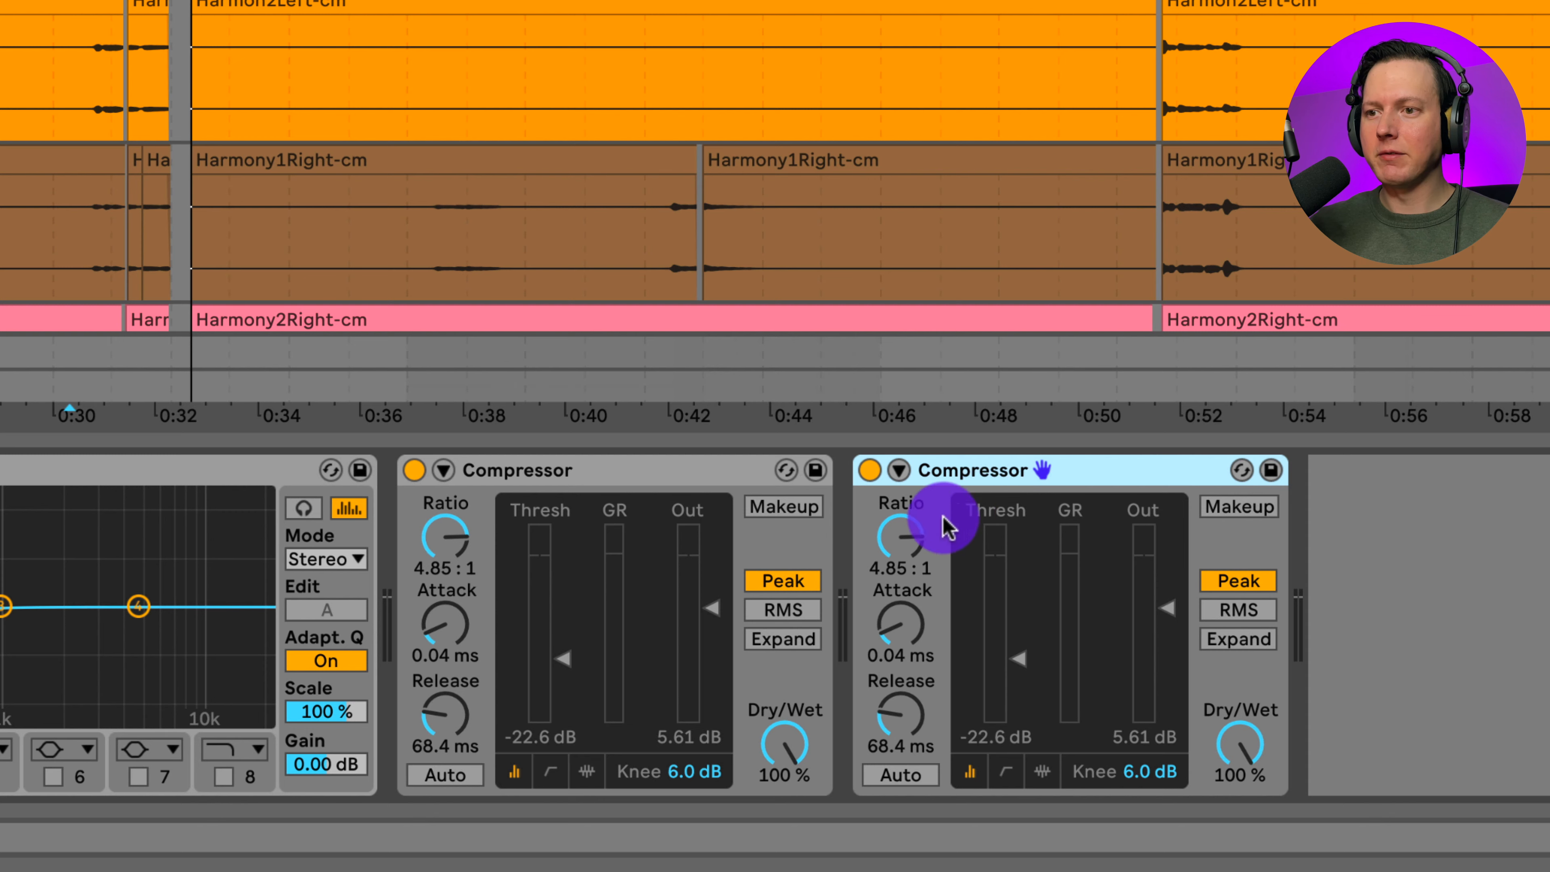
left_click_drag(901, 535, 906, 526)
key("space")
left_click(898, 629)
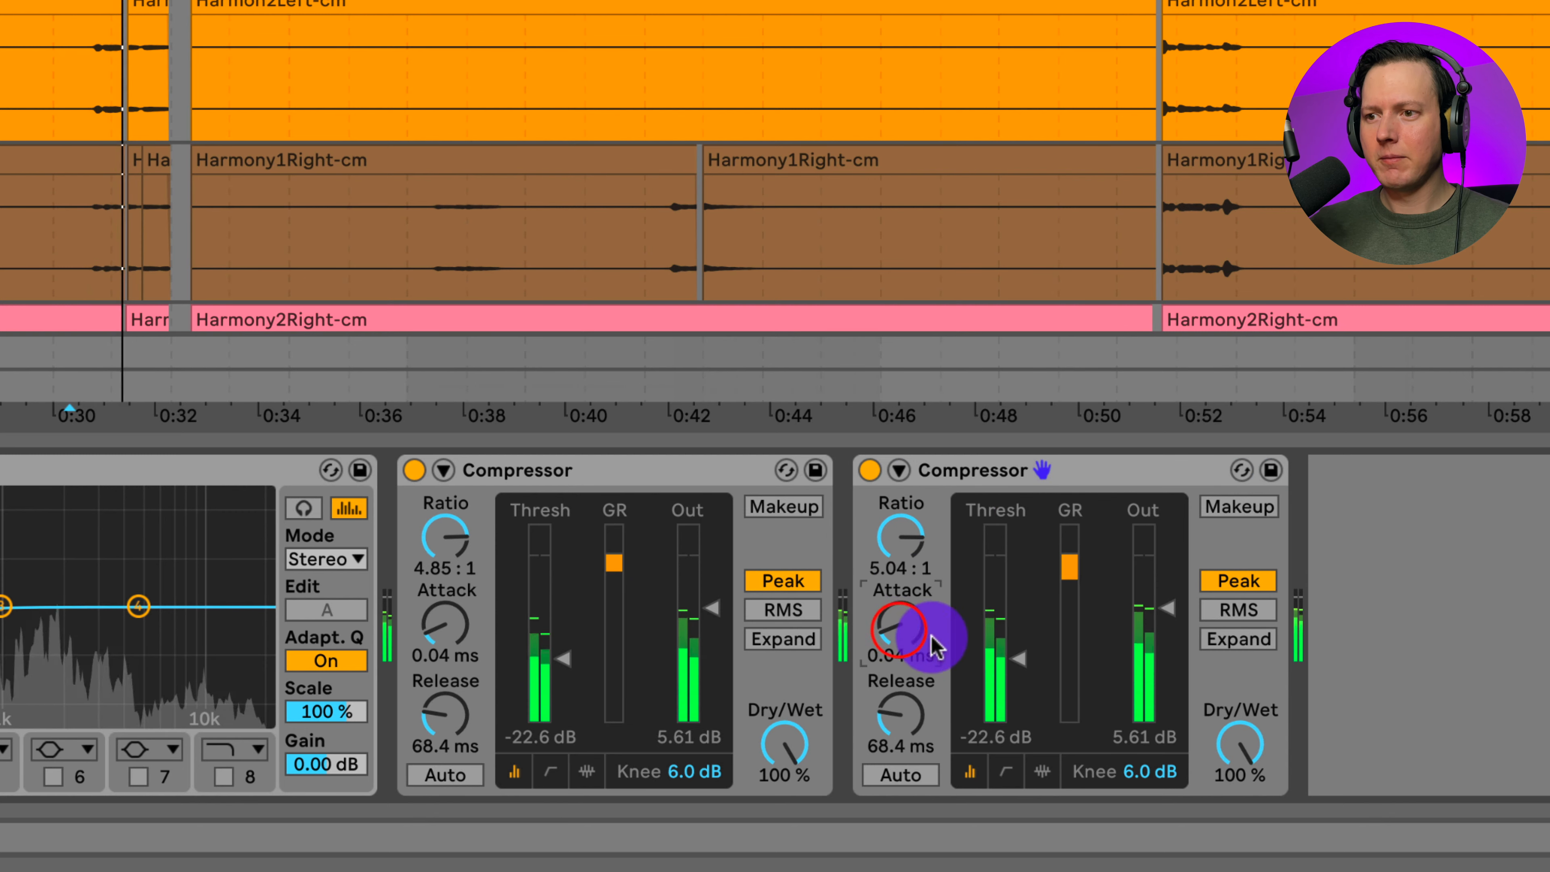
left_click_drag(1018, 658, 1021, 672)
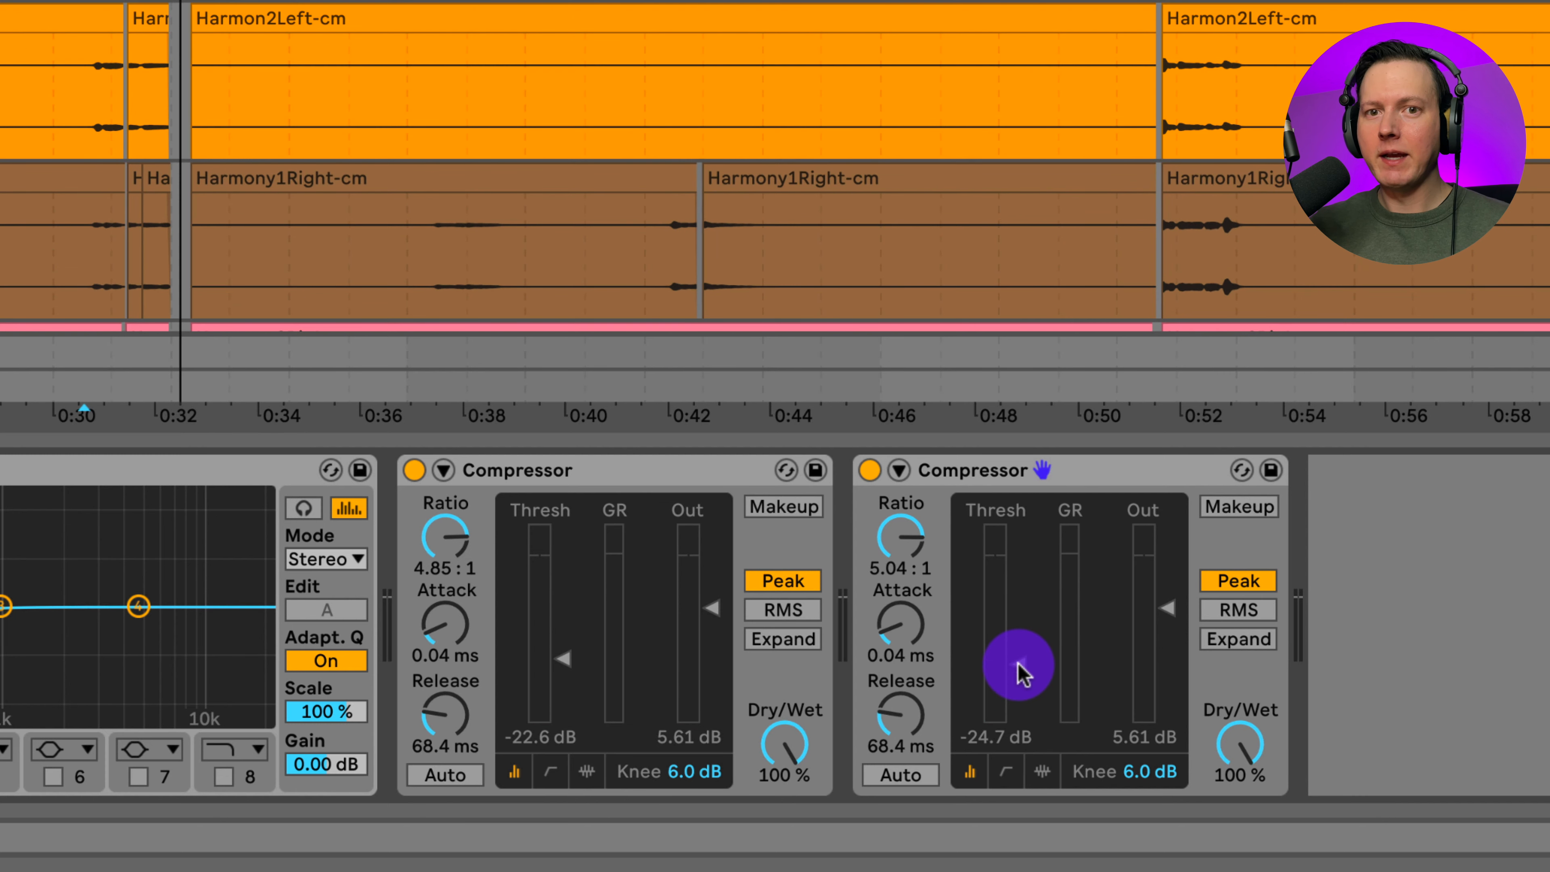
Place a second EQ Eight after the compressors and set band 3 to a -3.10 dB cut at 4.74 kHz
left_click(6, 470)
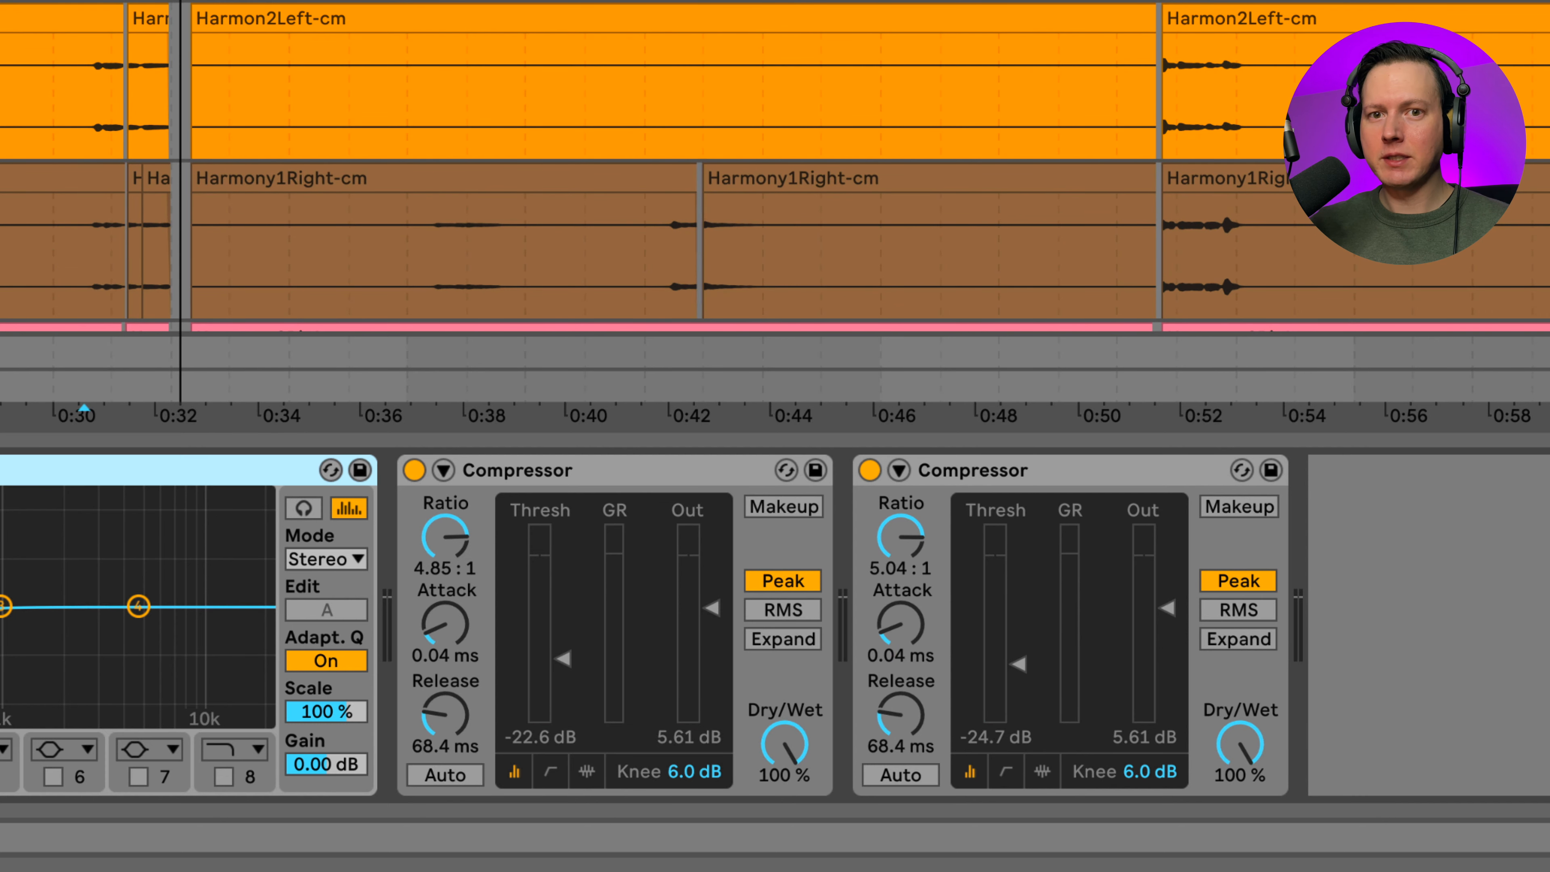
left_click_drag(6, 470, 1548, 527)
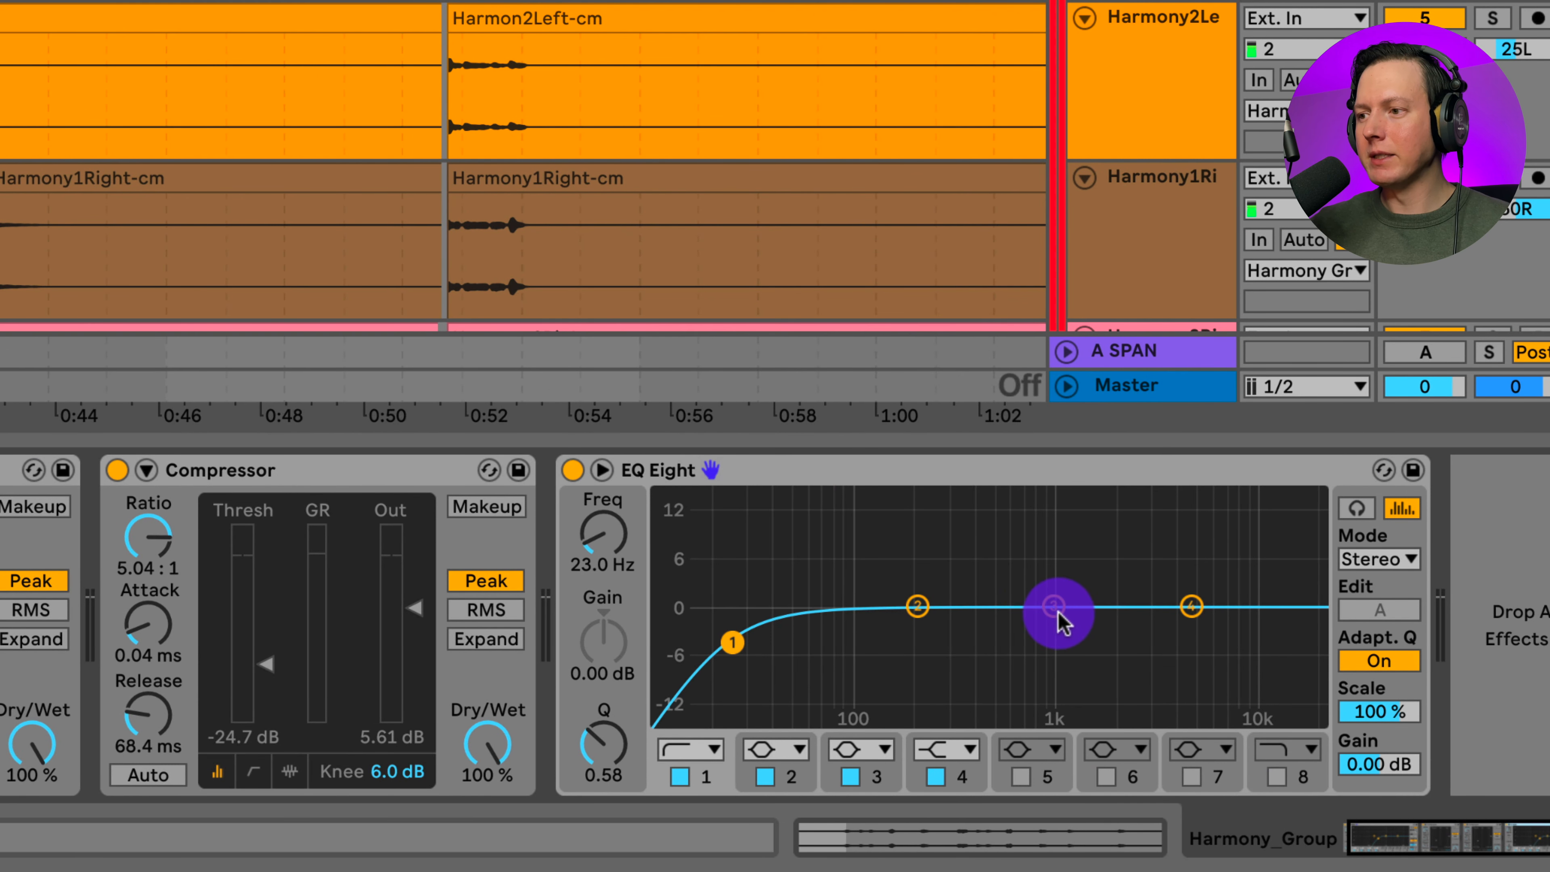
key("space")
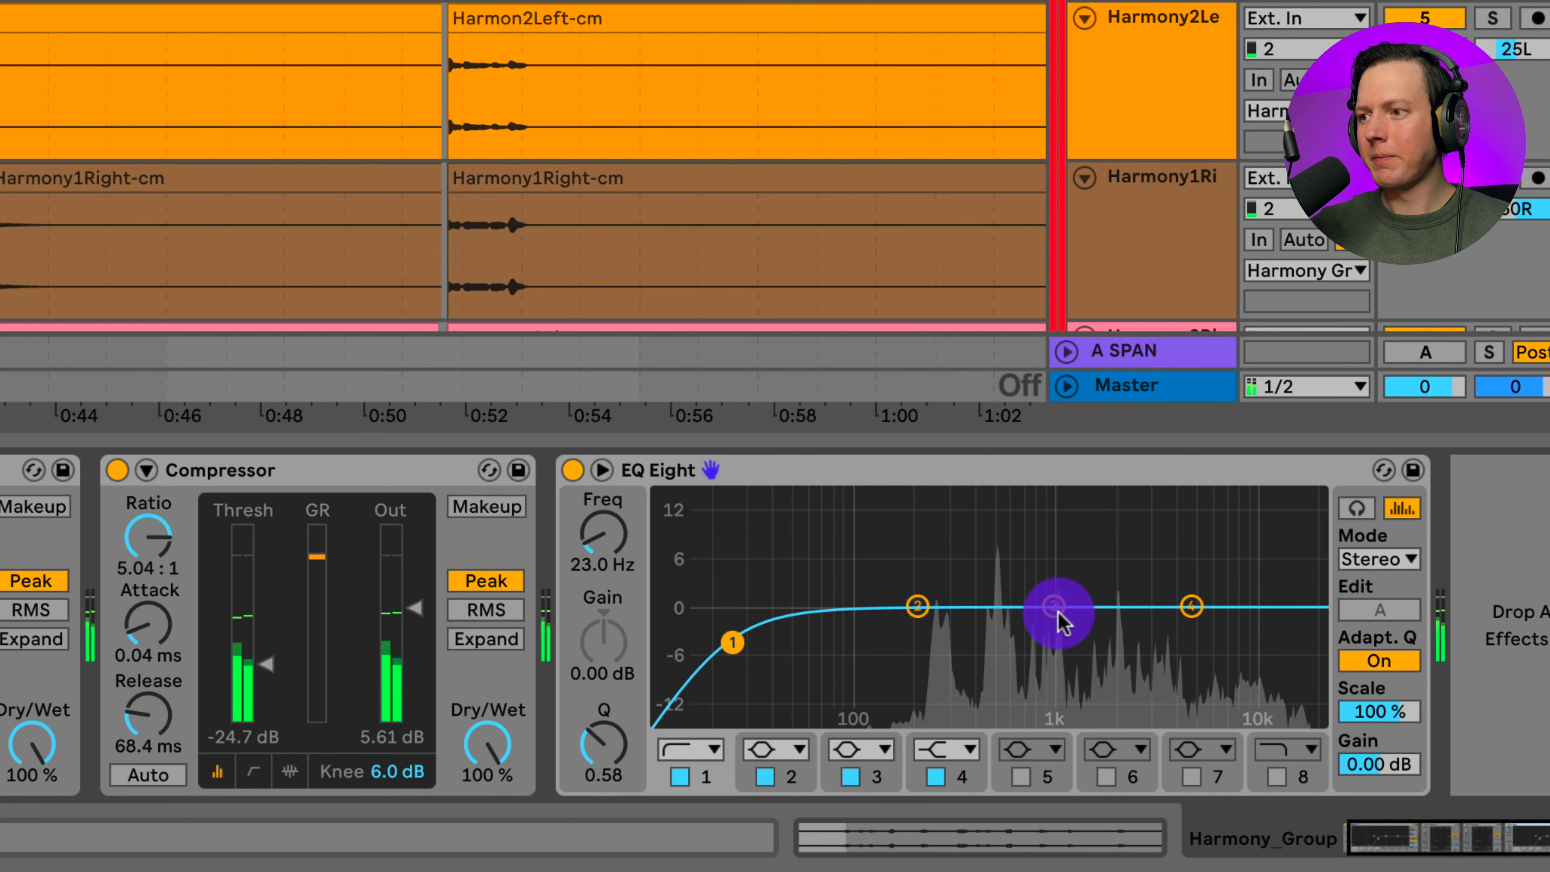
left_click_drag(1057, 611, 1239, 561)
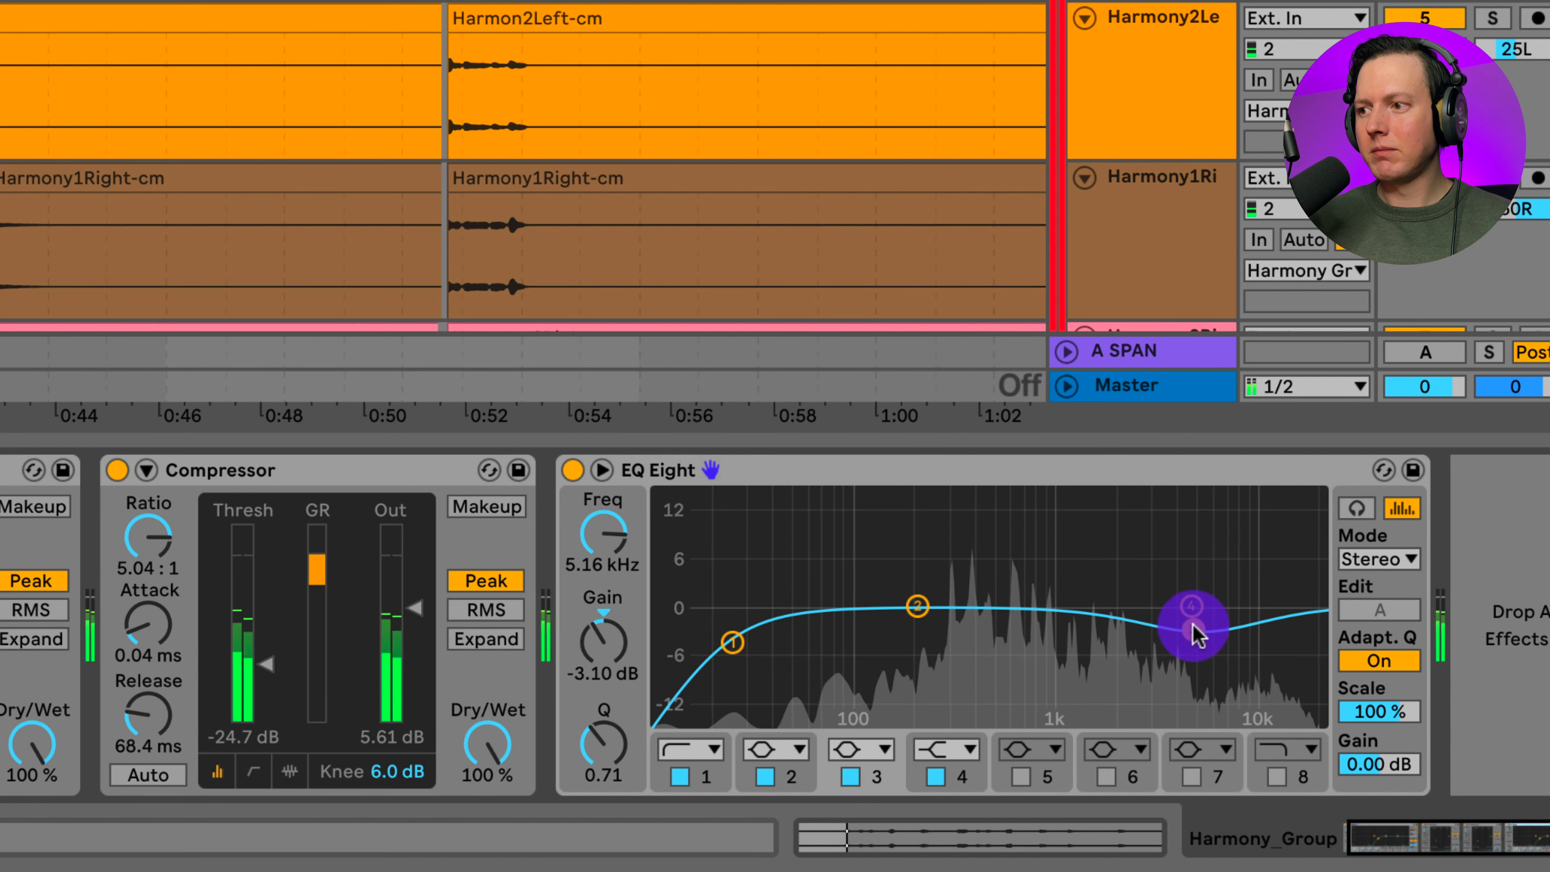
left_click_drag(1195, 627, 1209, 627)
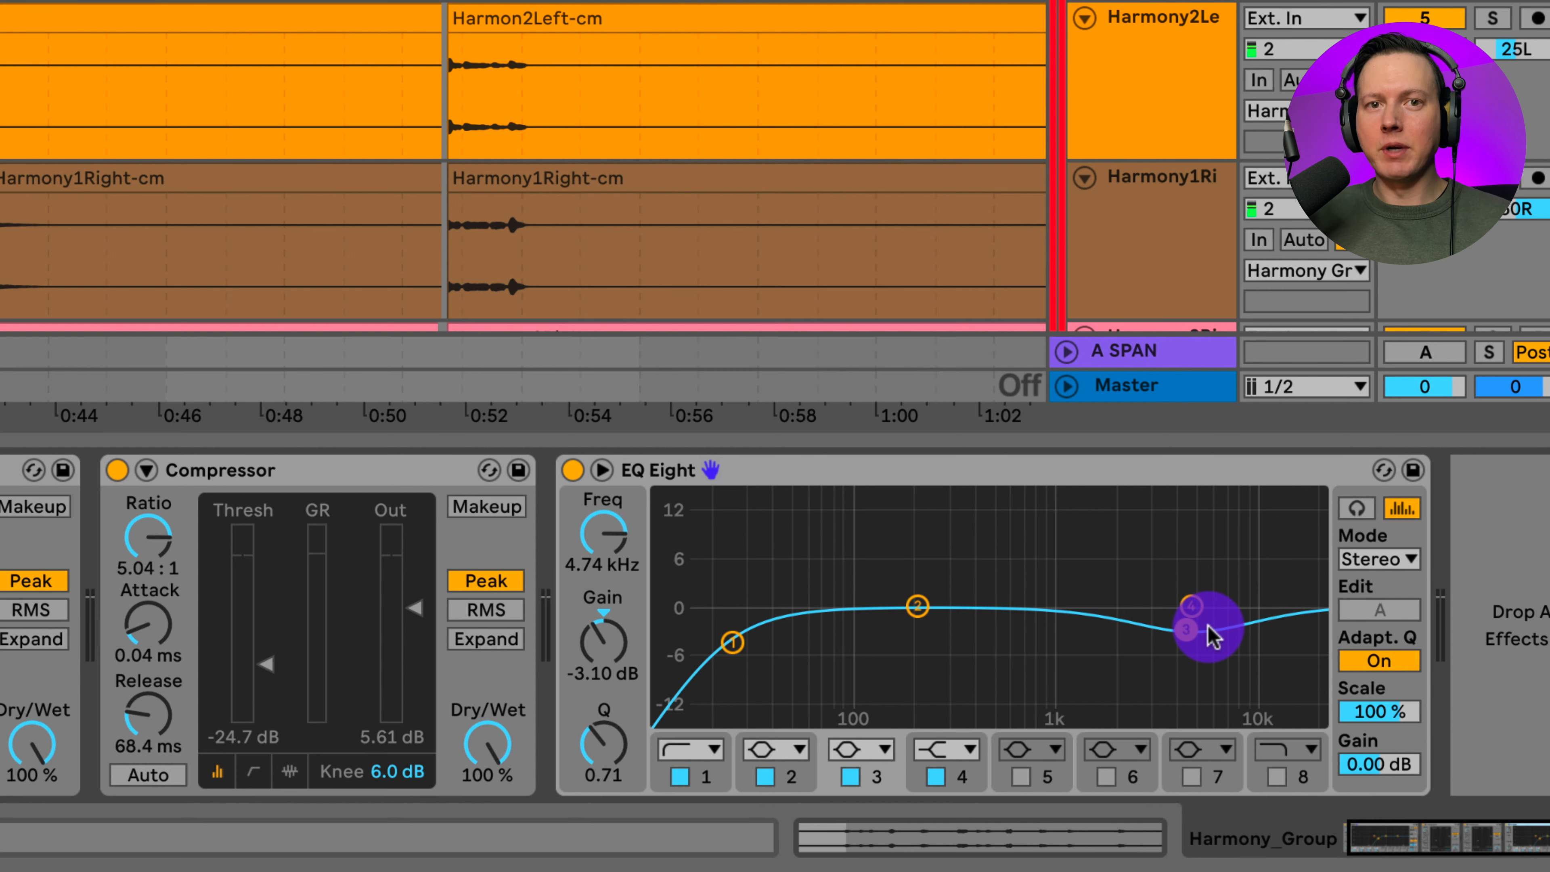
Enable band 8 of the second EQ Eight as a high-cut filter at 10.2 kHz with Q 0.89
left_click(1277, 778)
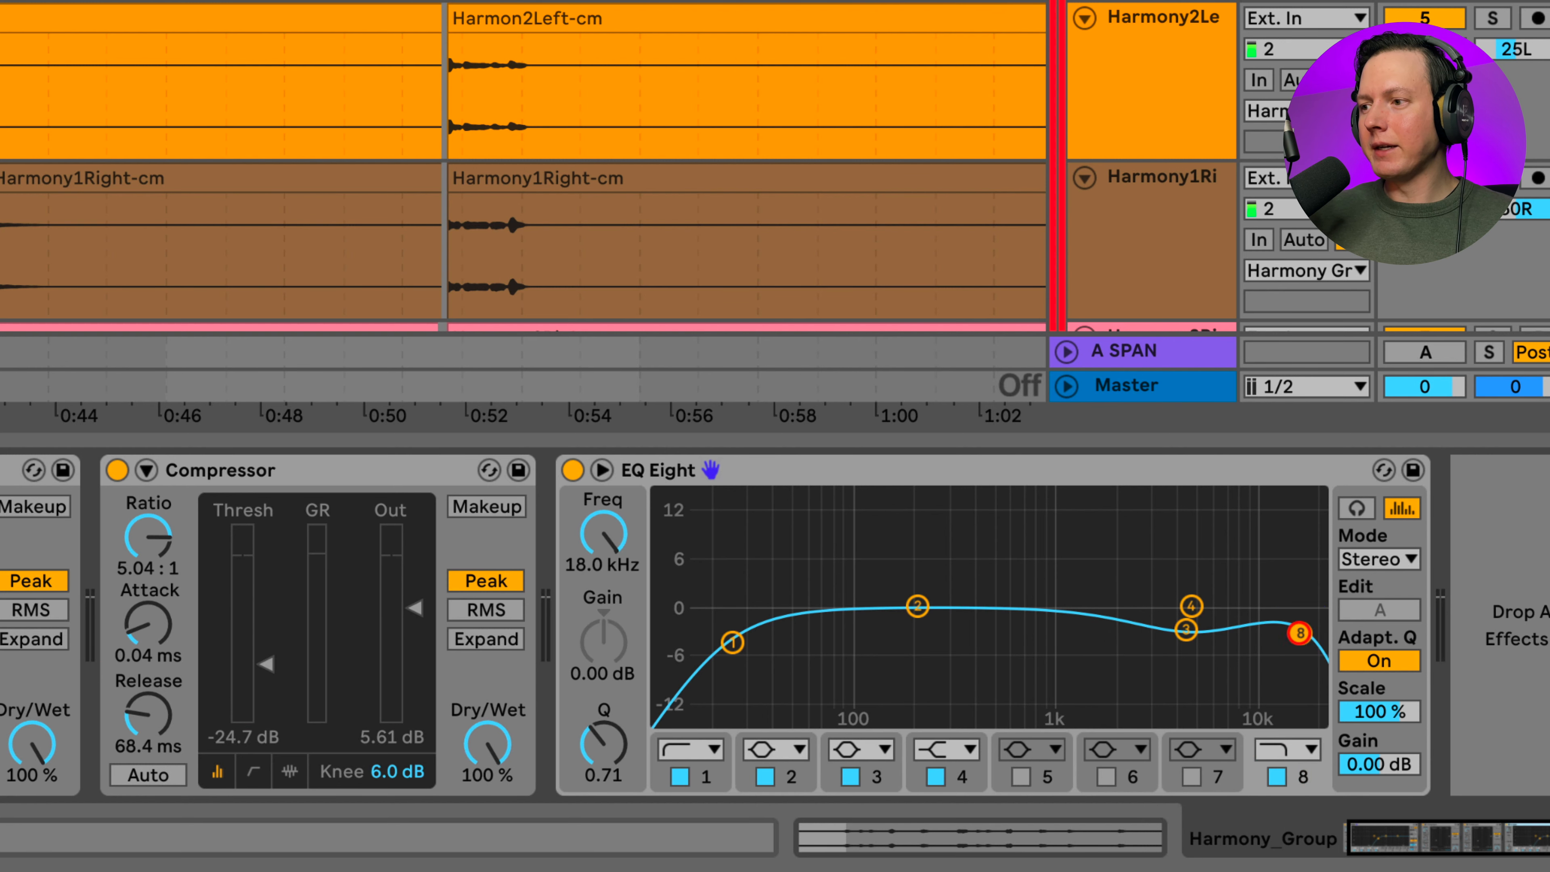
left_click_drag(1298, 636, 1251, 624)
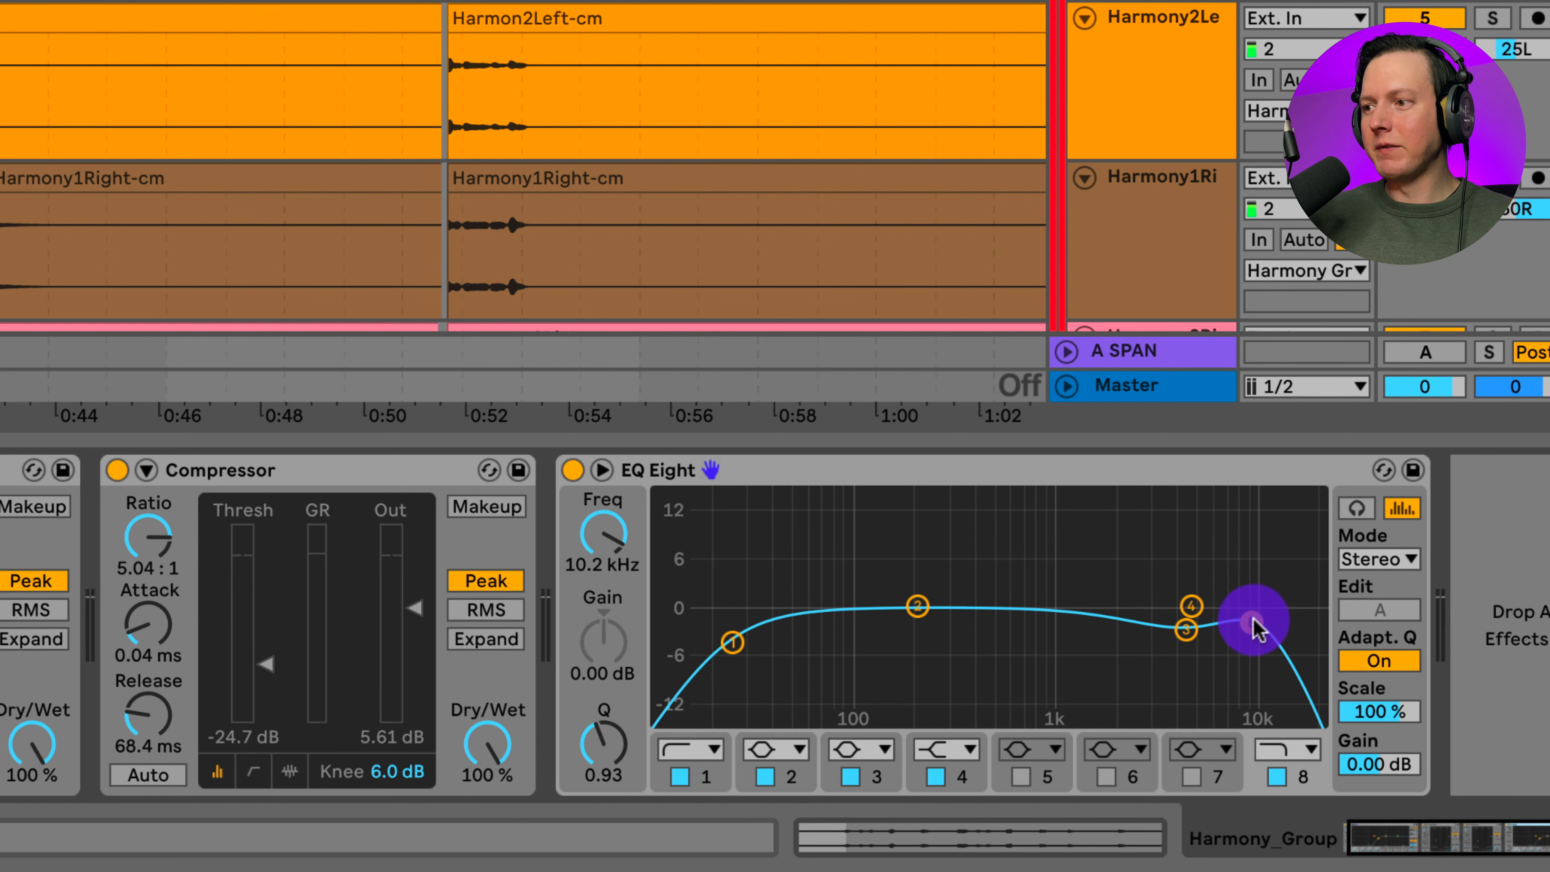
left_click_drag(1254, 618, 1256, 620)
Play the harmonies while bypassing and re-enabling the second EQ Eight to compare the sound
key("space")
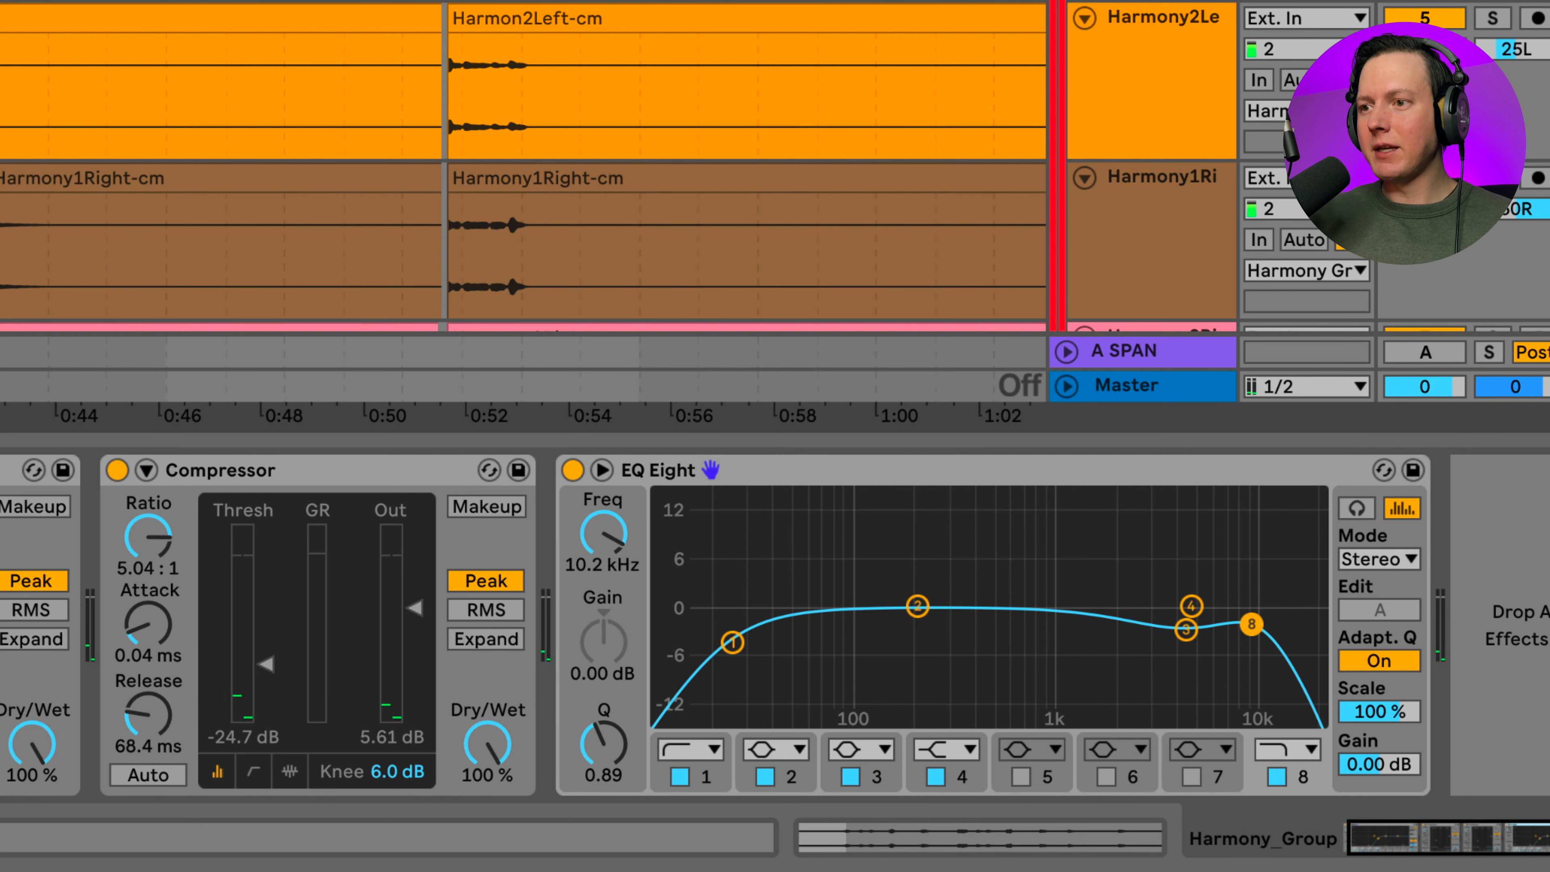
left_click(572, 470)
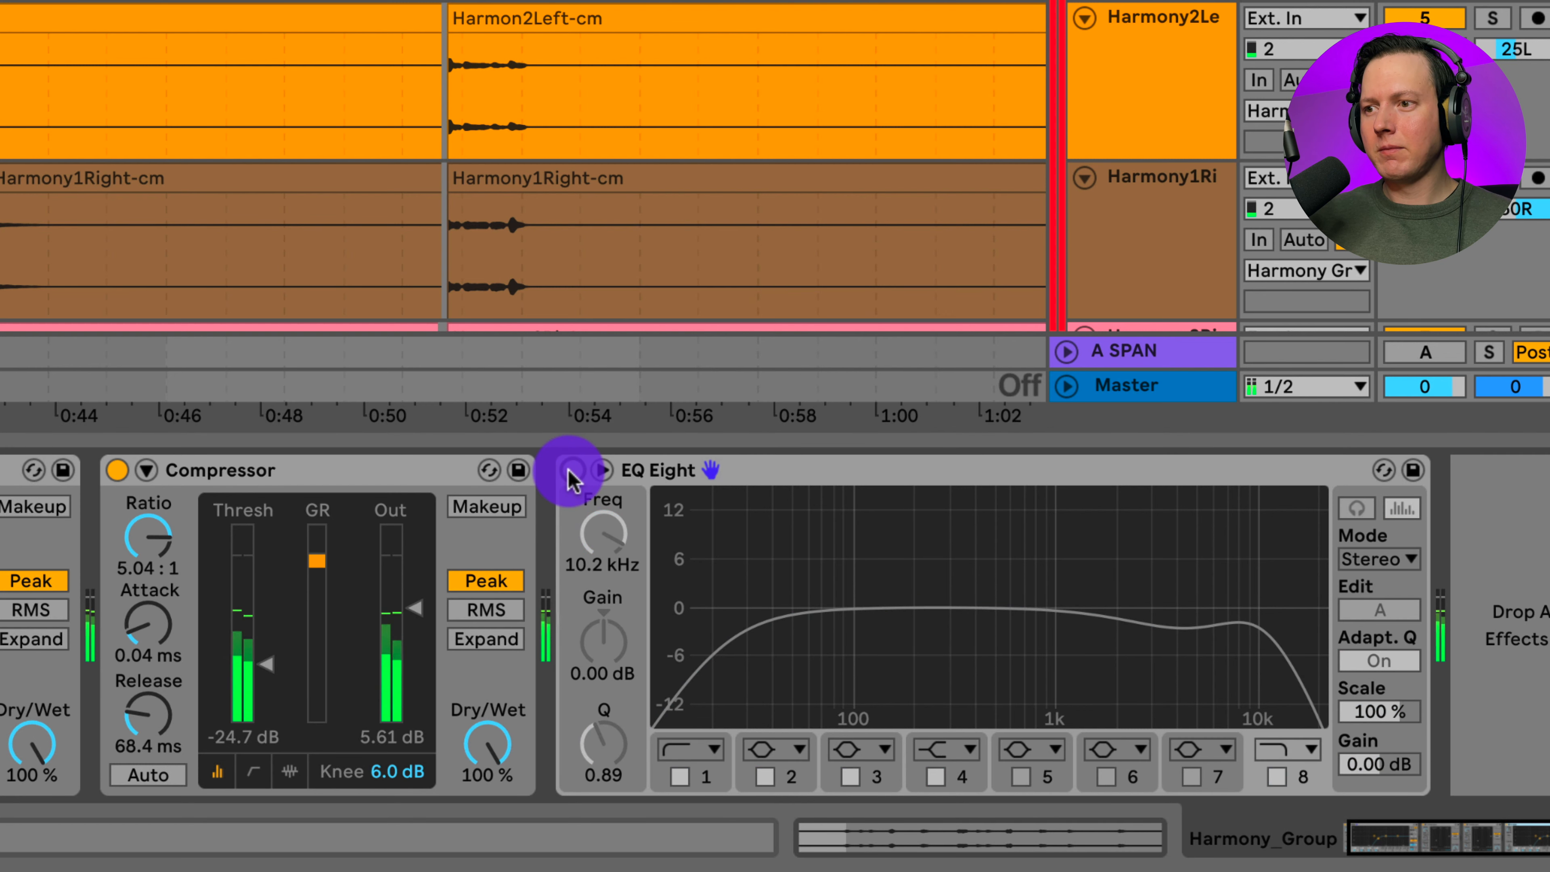
left_click(571, 472)
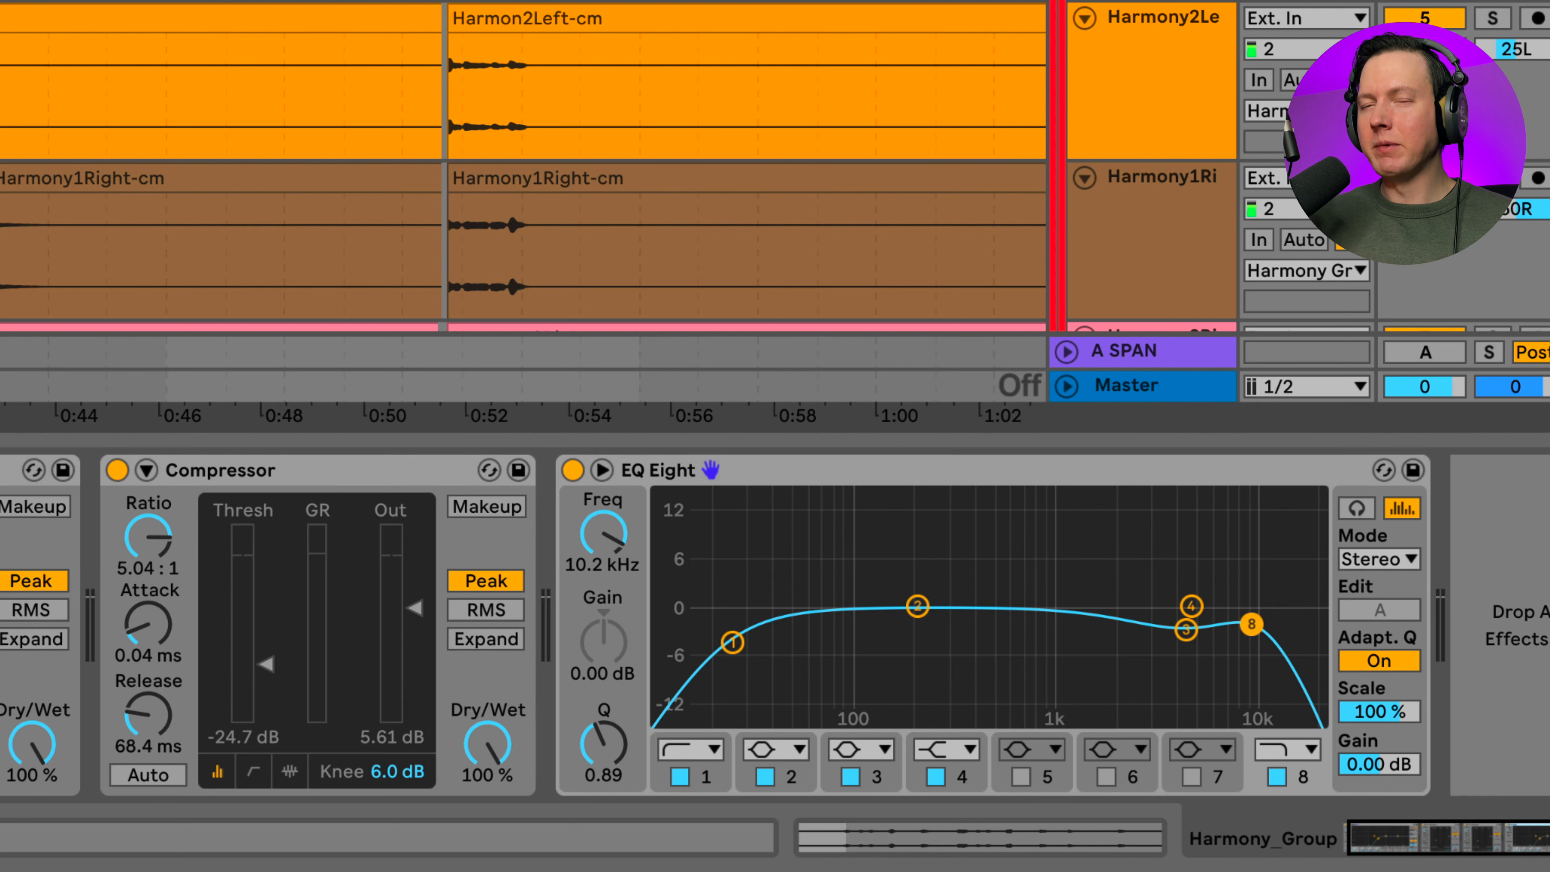
key("space")
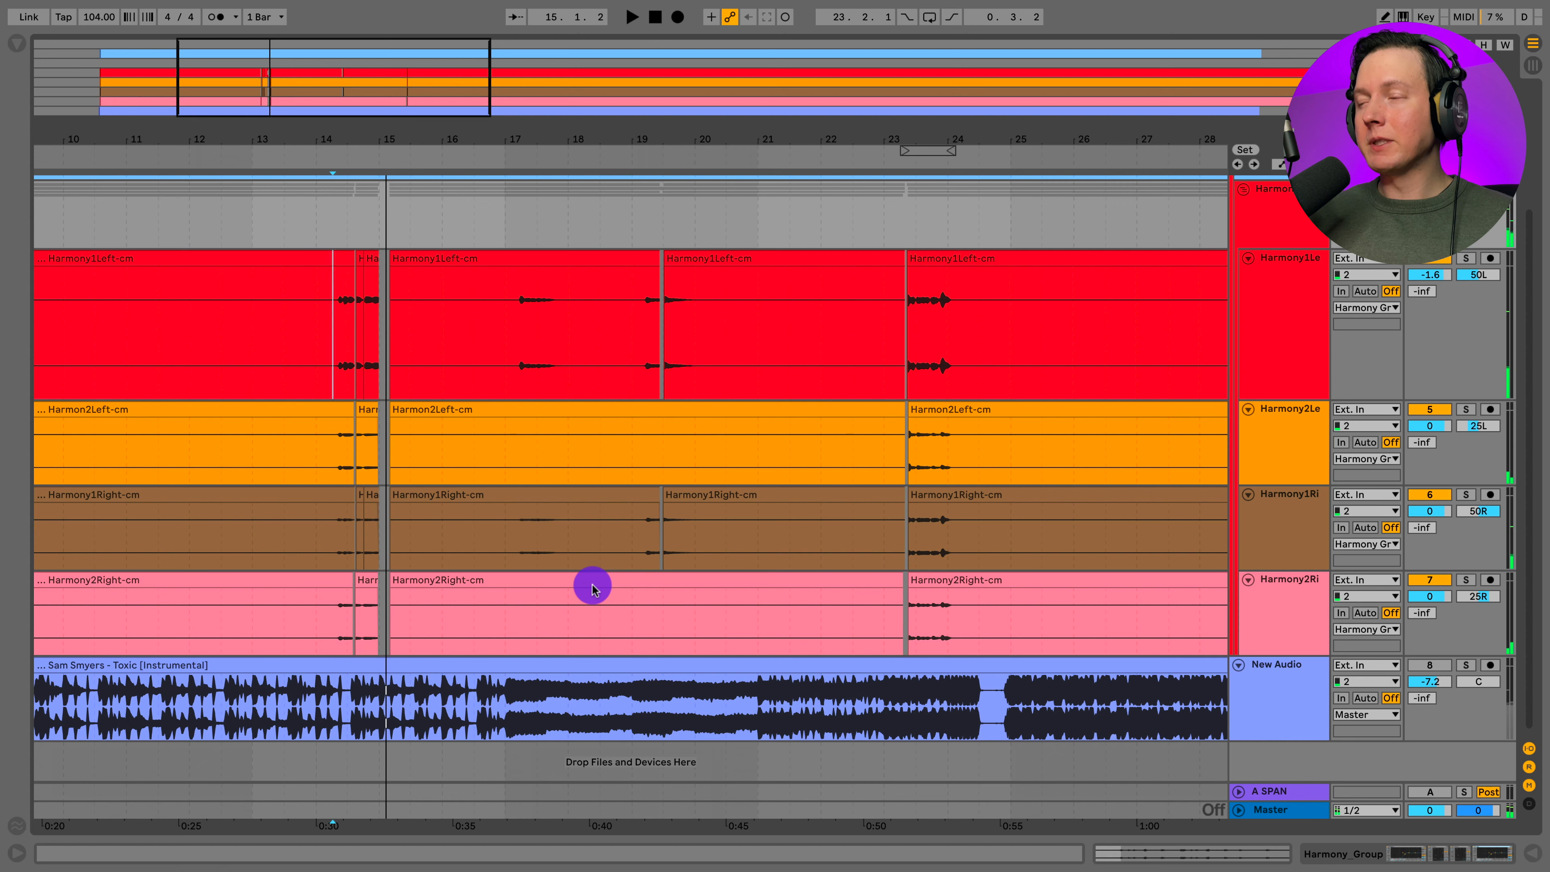
Unmute the instrumental track and set the Harmony1Left track volume to -2.5 dB while the song plays
left_click(1437, 664)
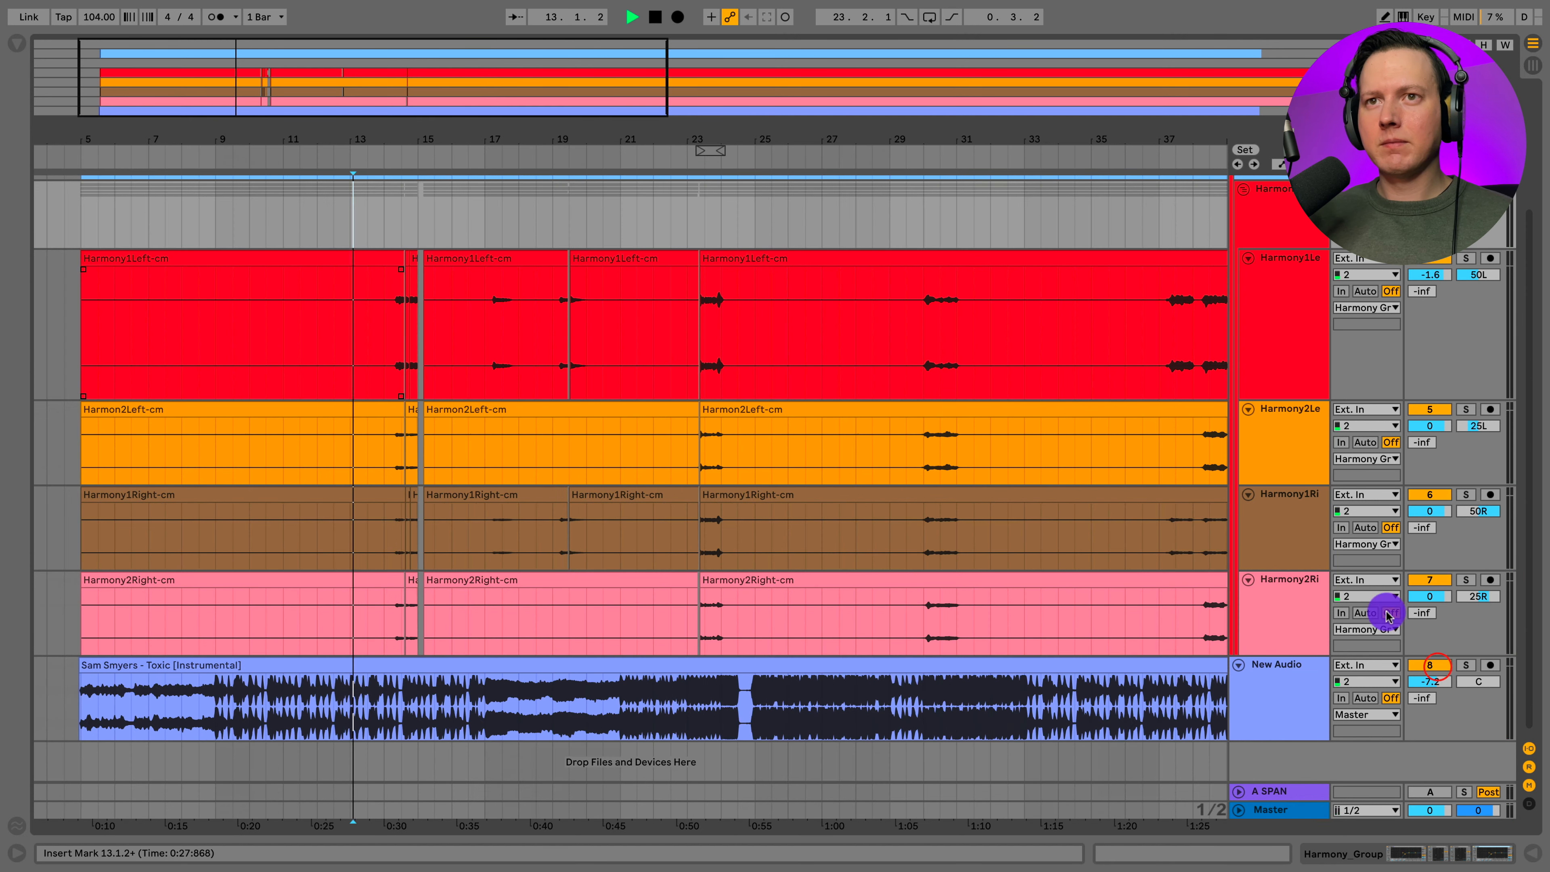
left_click(1107, 302)
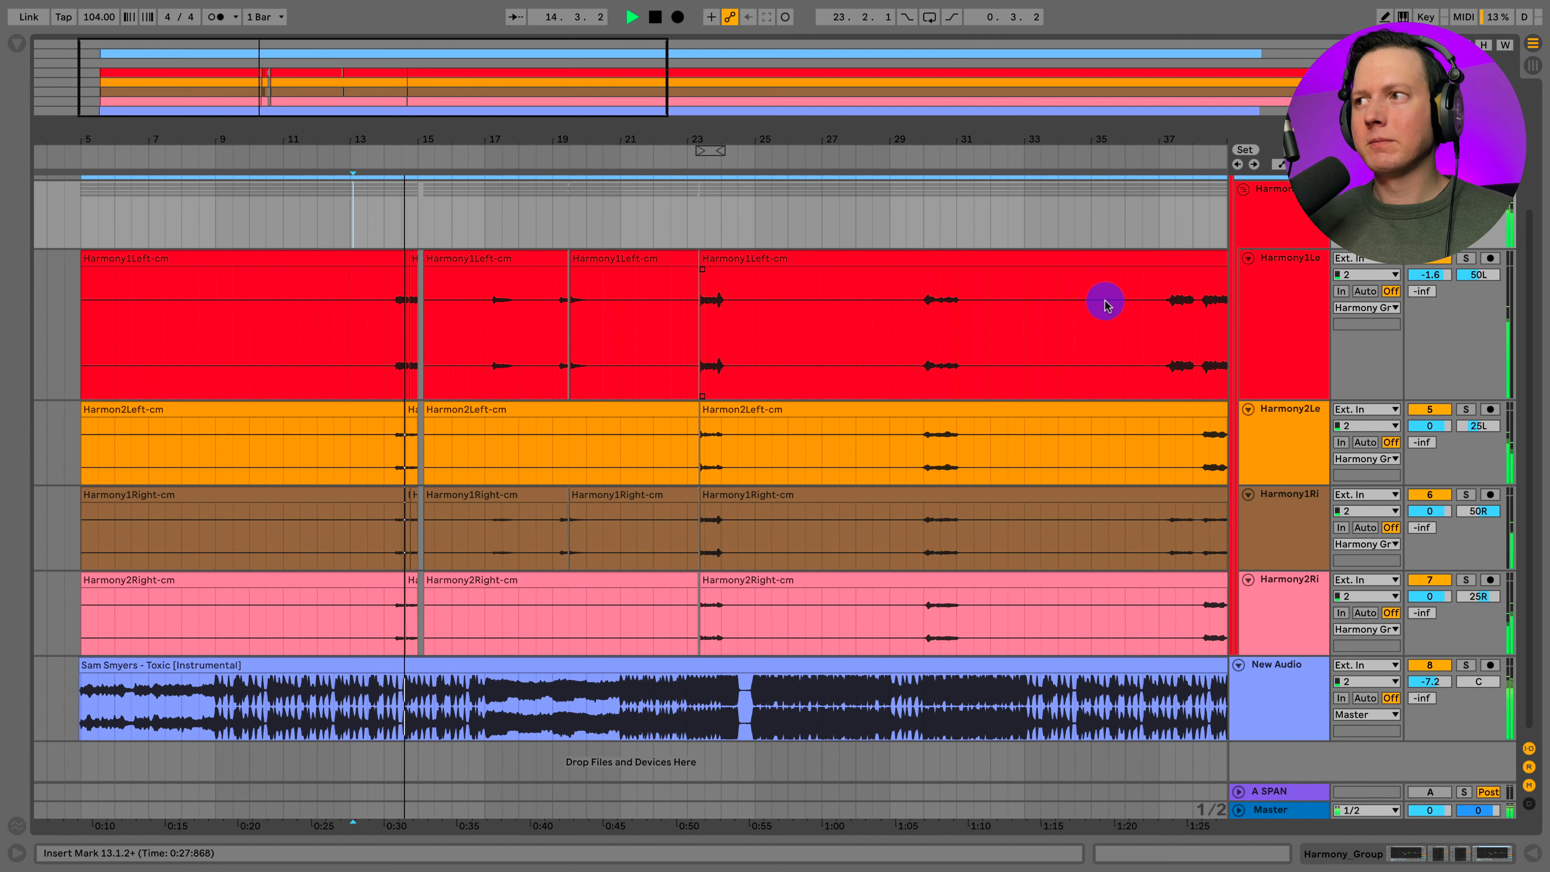
left_click(682, 296)
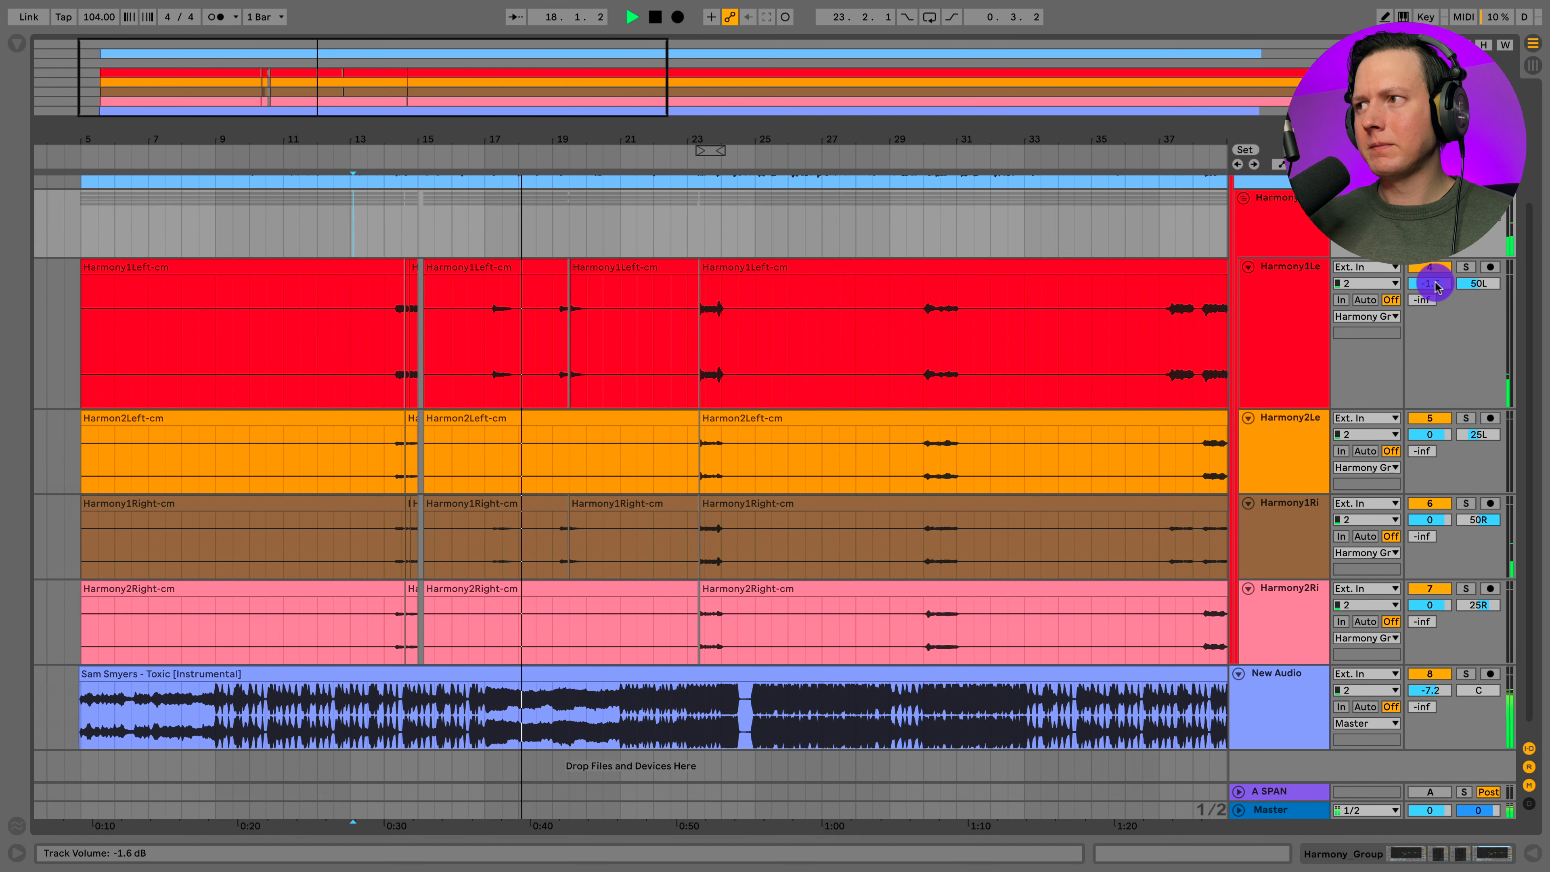
left_click_drag(1429, 285, 1441, 287)
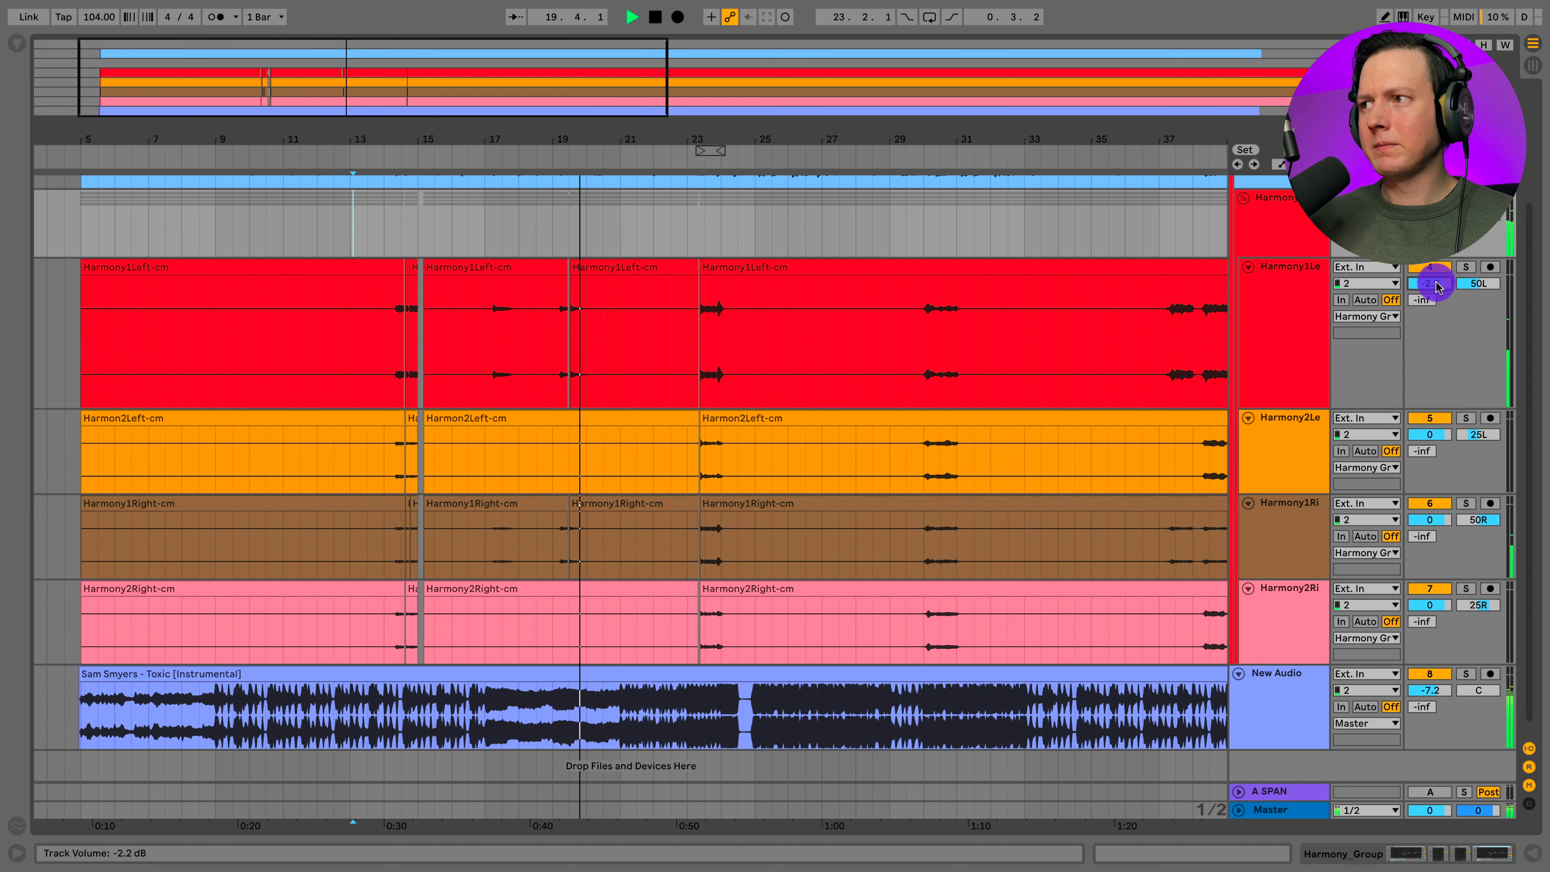
left_click_drag(1435, 283, 1436, 286)
Stop playback and split the phrase between bars 17 and 18 of Harmony1Left into its own clip
left_click(519, 340)
key("space")
left_click_drag(518, 340, 485, 337)
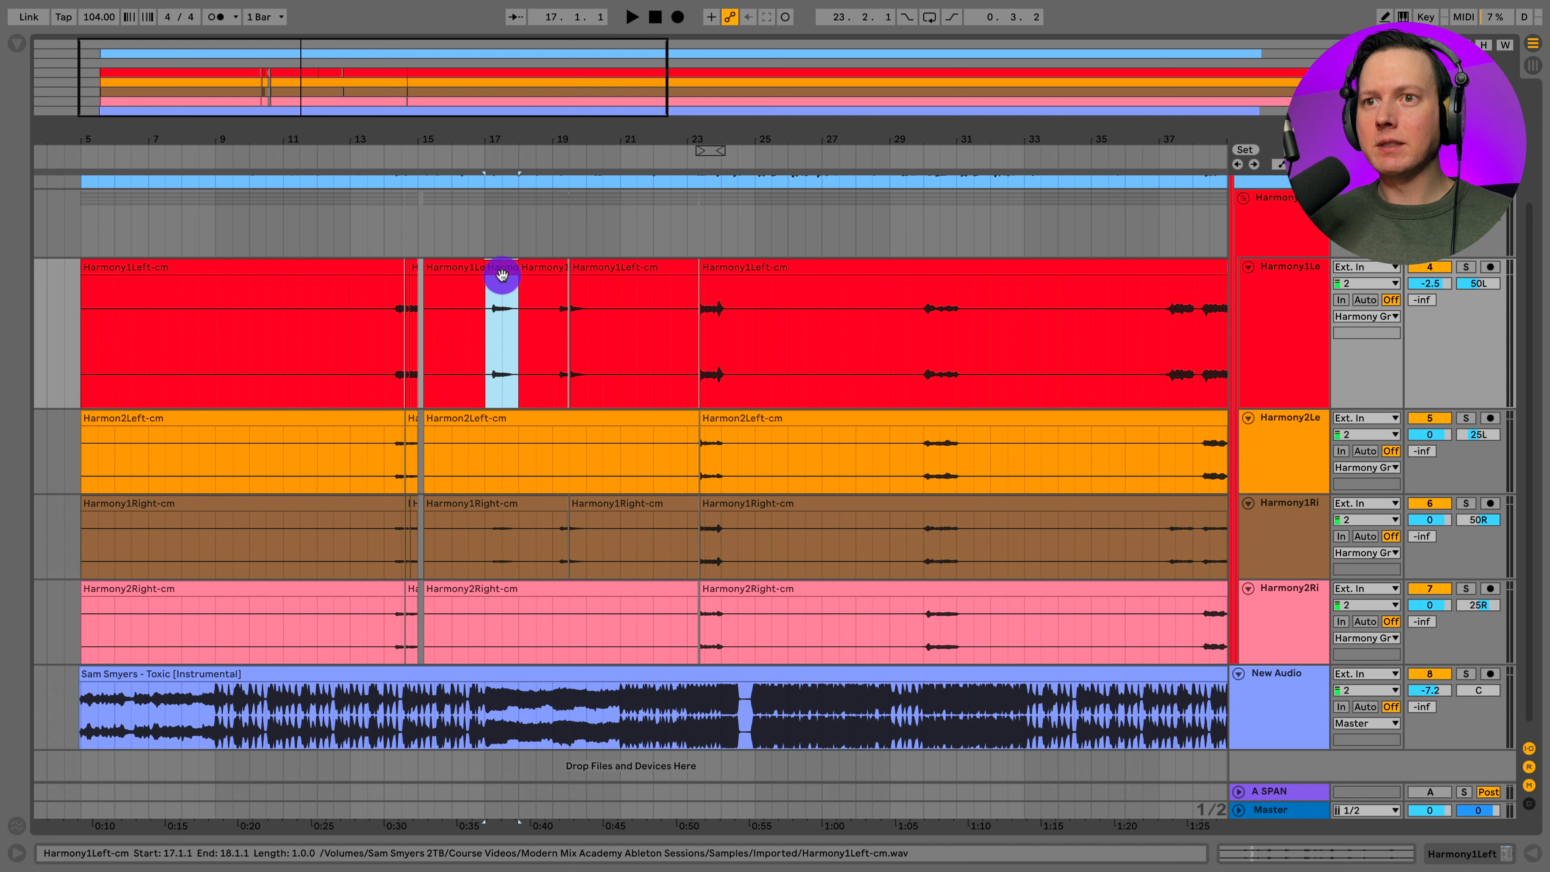
Lower the Harmony1Left clip gain to about -1.42 dB on the bar 17 phrase and -0.20 dB on the bar 23 phrase
double_click(501, 268)
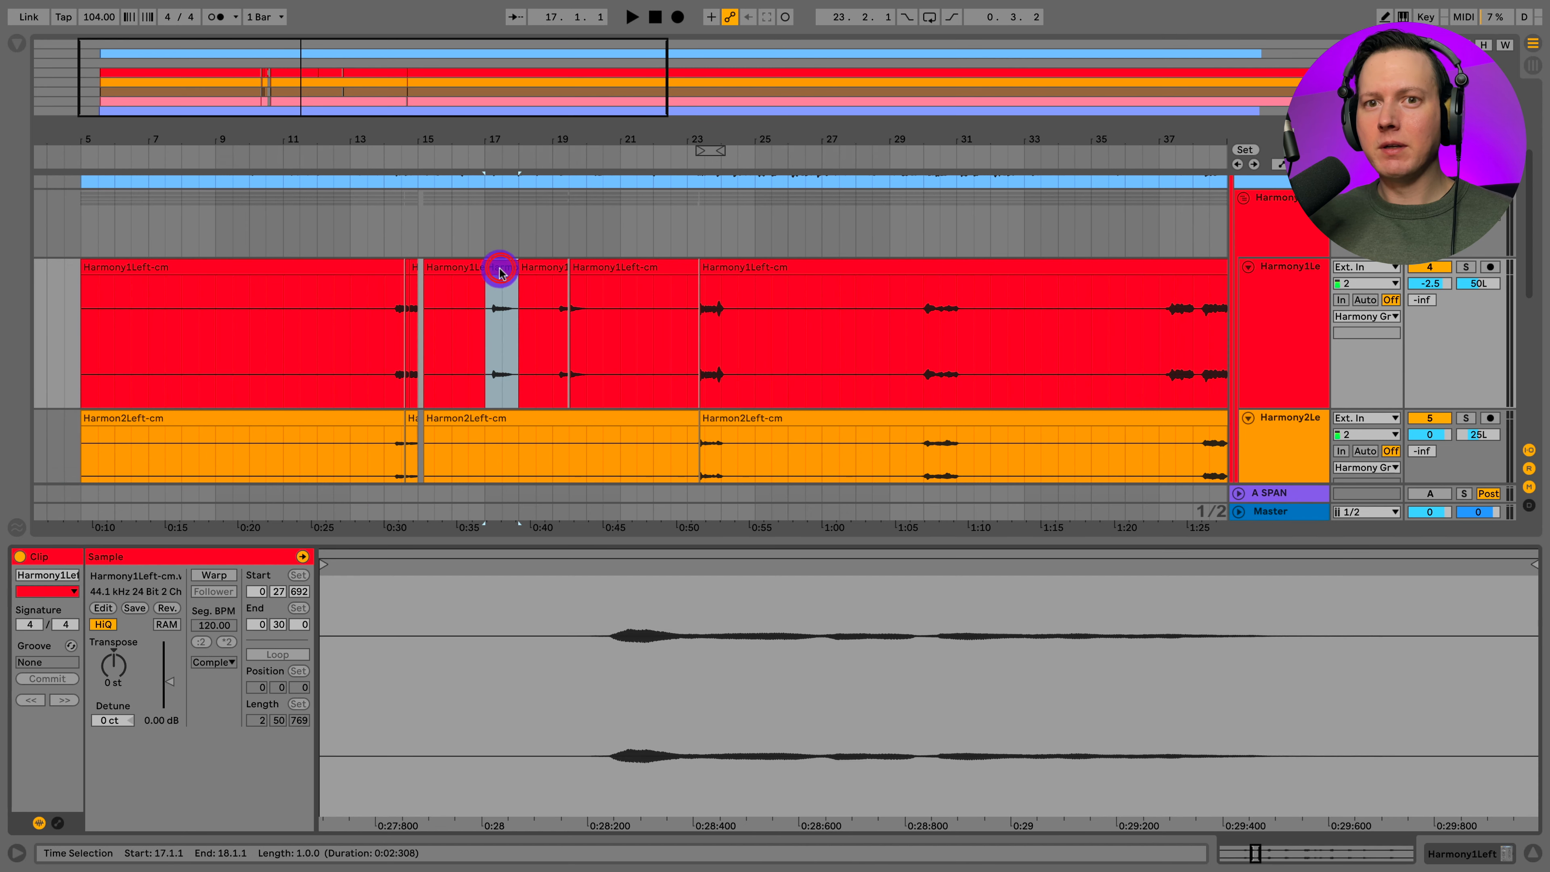
left_click_drag(169, 683, 168, 684)
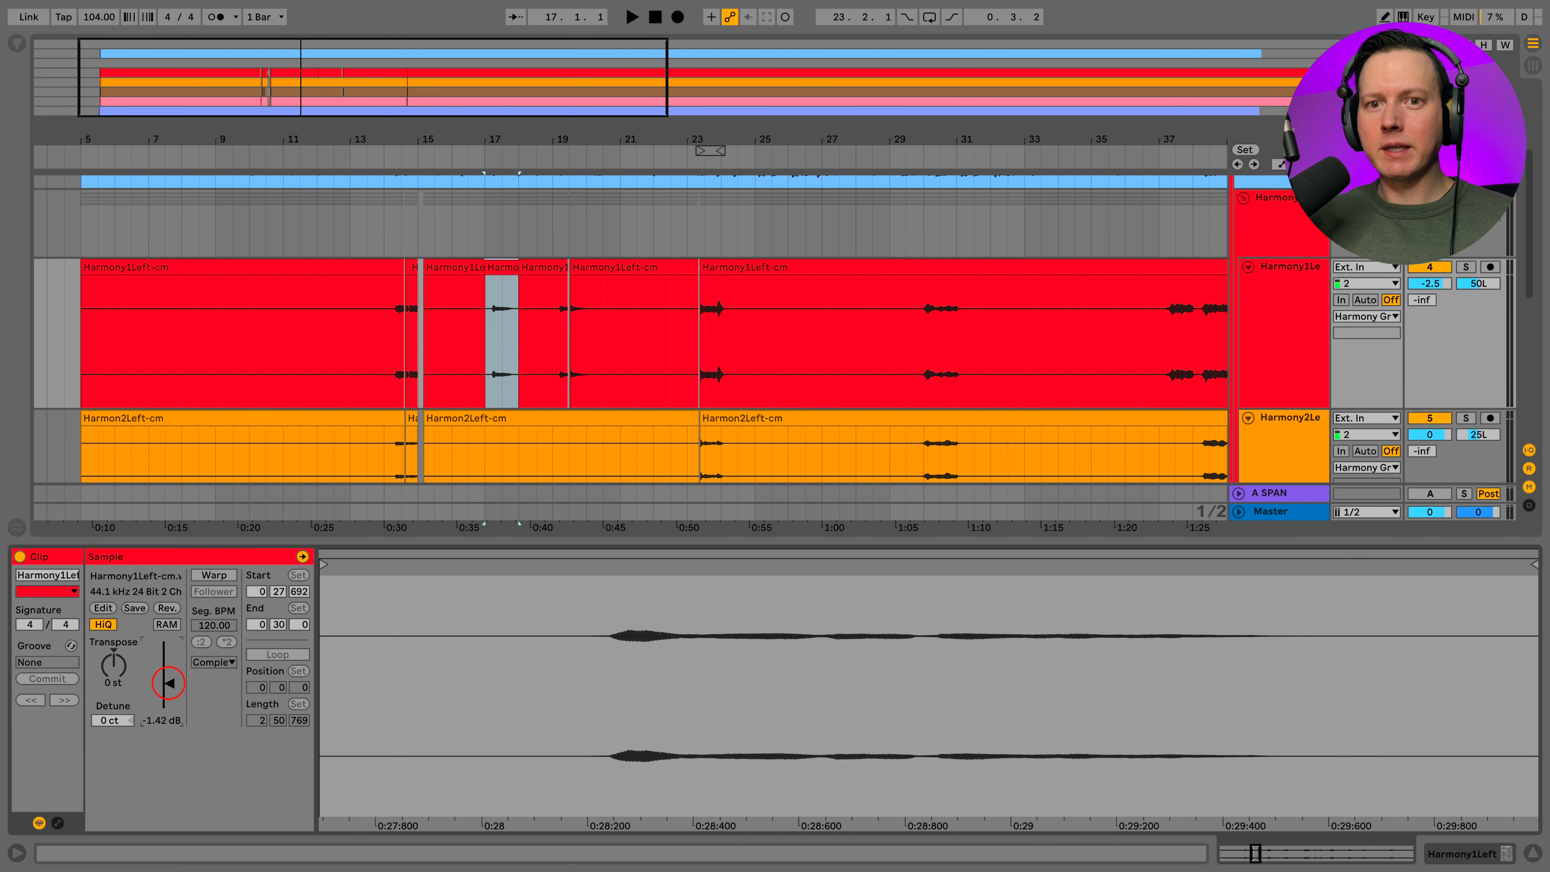
left_click(166, 683)
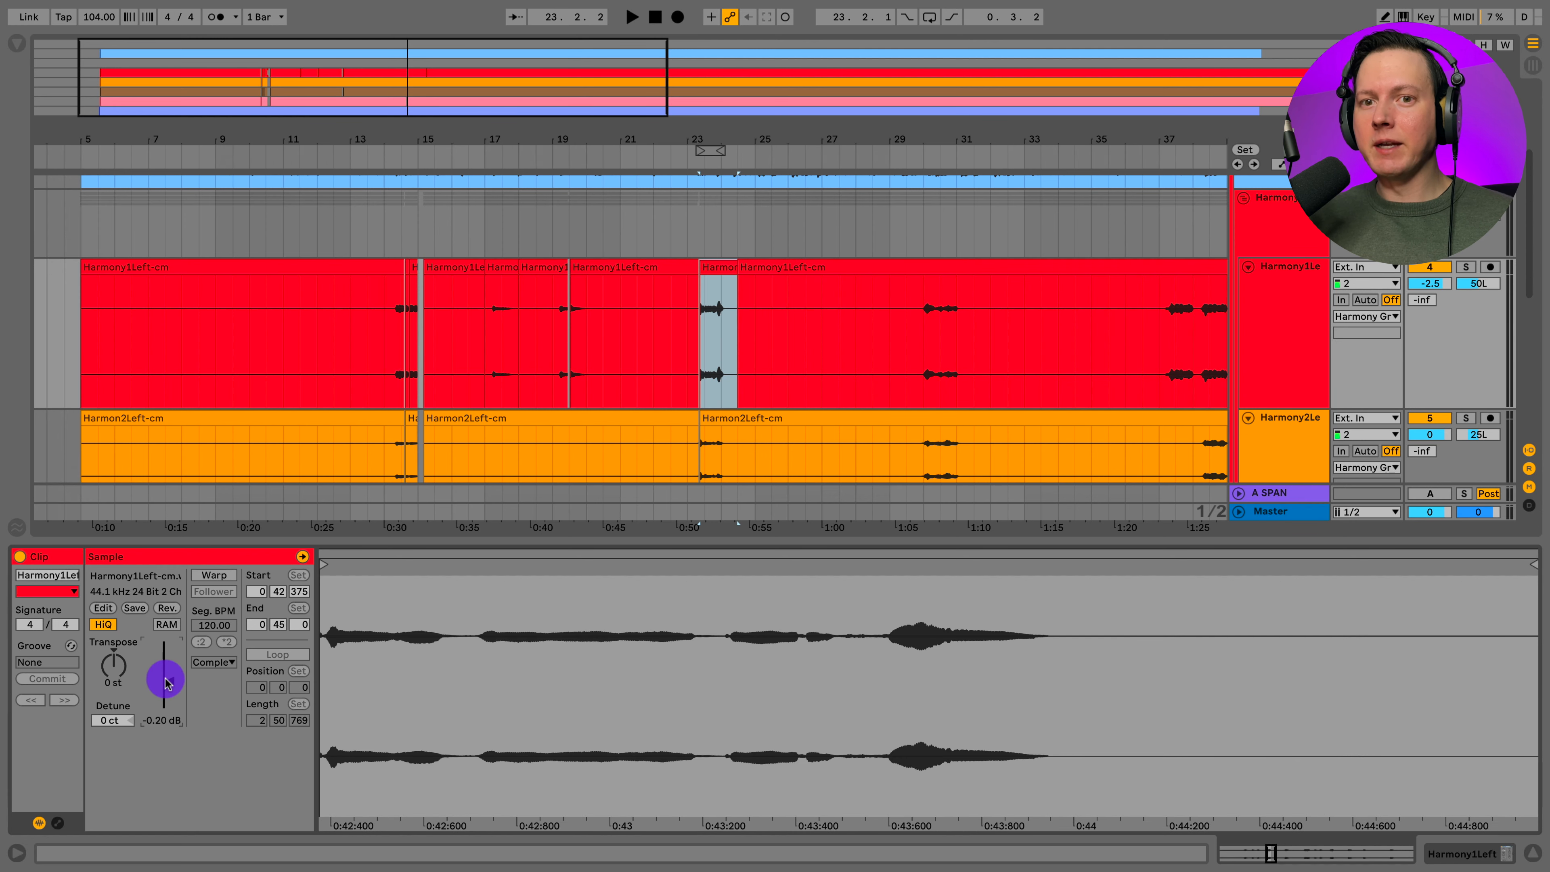
Split Harmony1Left at 14.2.2 to isolate the phrase before bar 15, and open its first clip's settings
left_click_drag(513, 305, 301, 304)
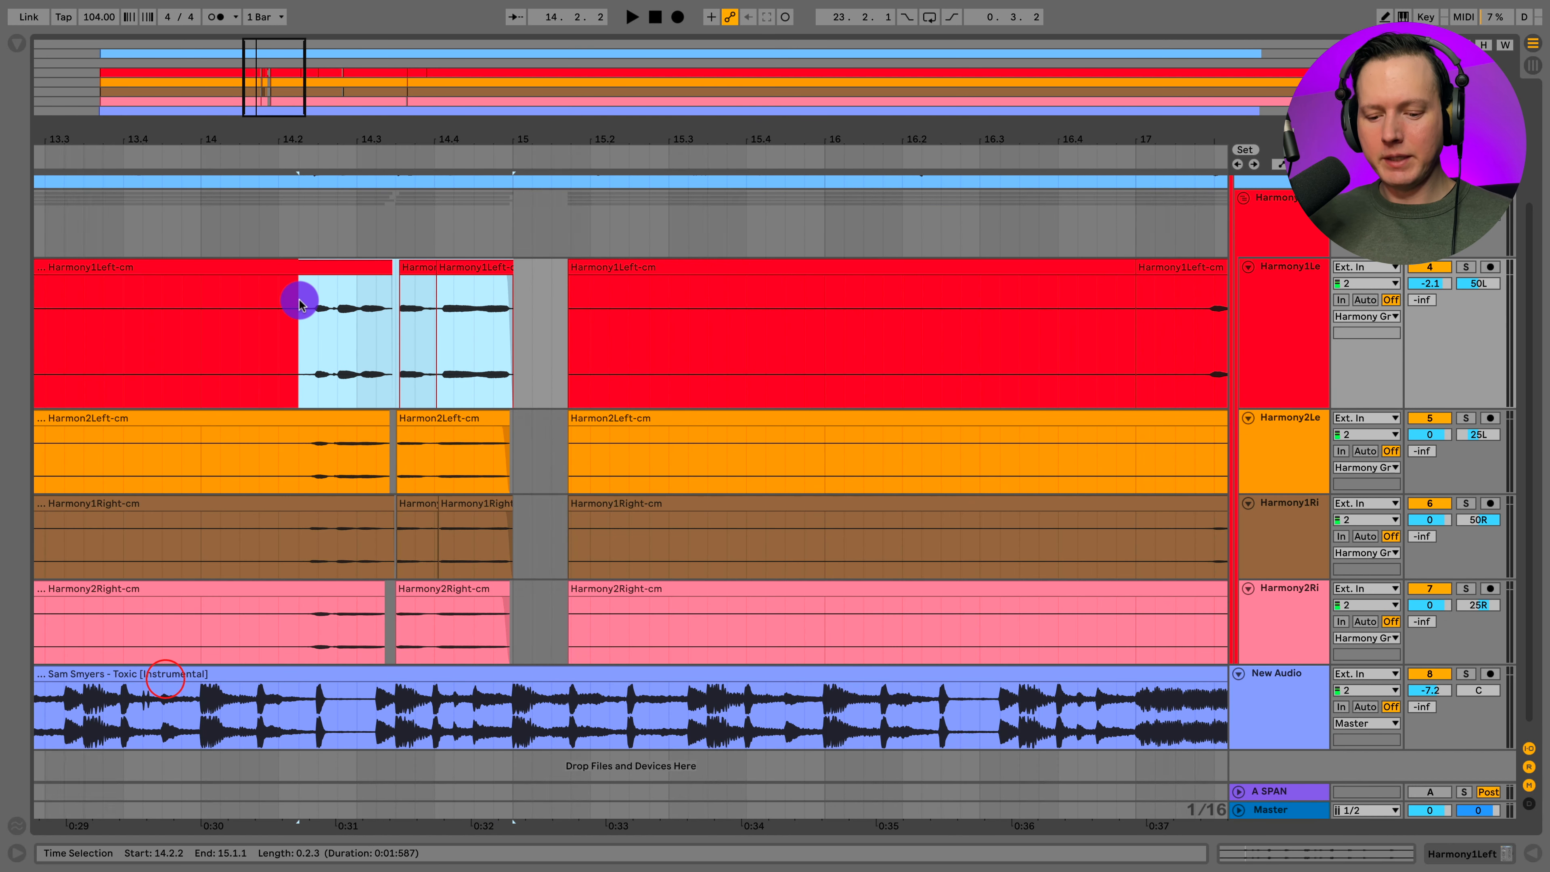
key("super+e")
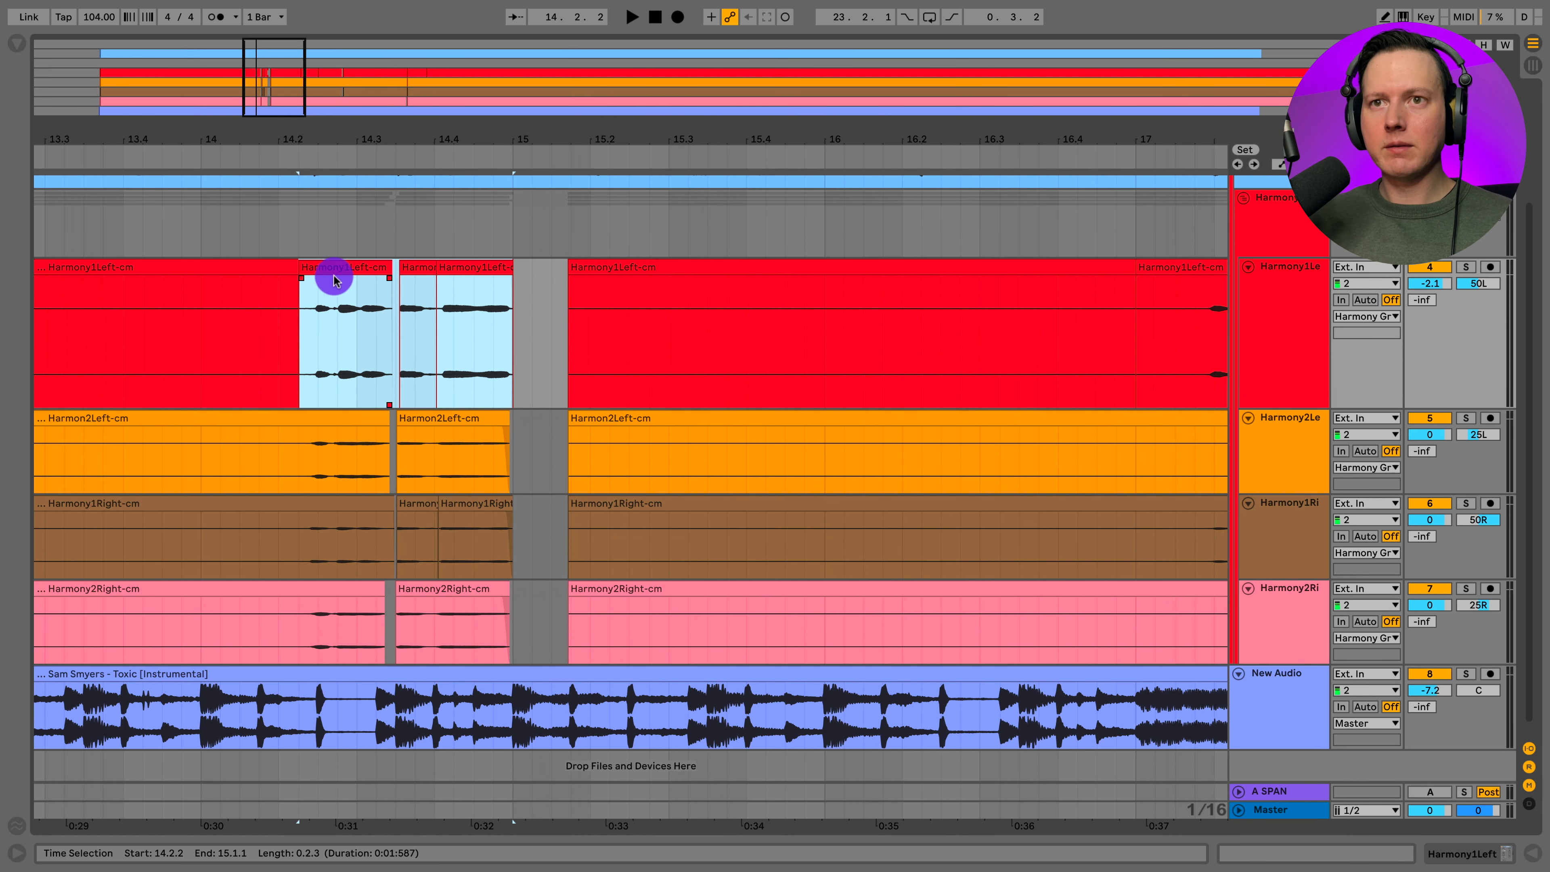
left_click(349, 264)
double_click(349, 264)
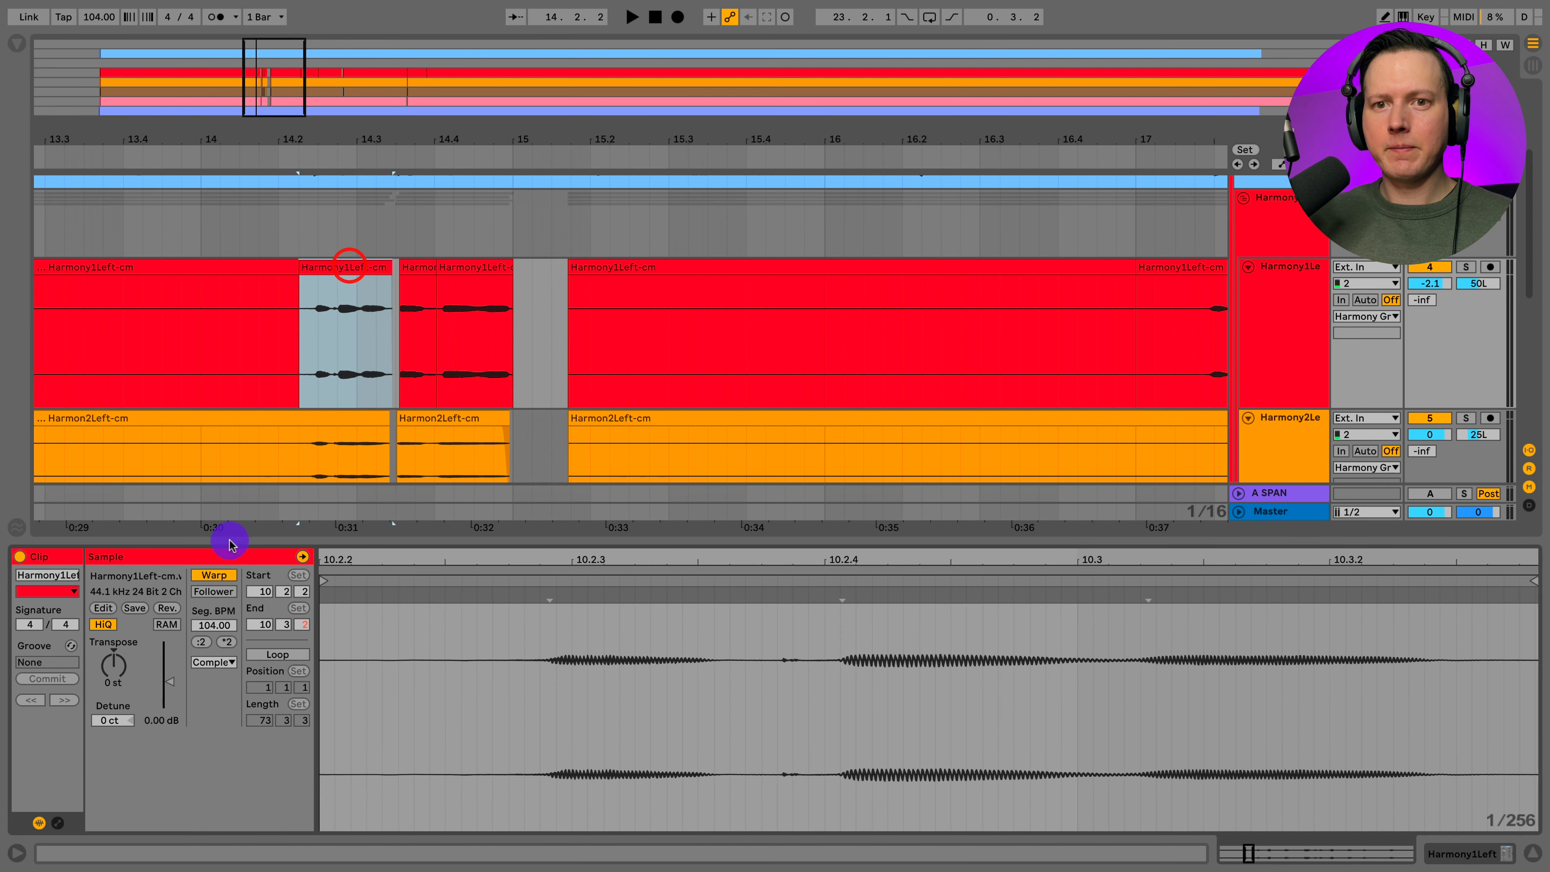
Lower the gain of the last Harmony1Left clip before bar 15, starting at 14.4, to about -1.34 dB
left_click(413, 268)
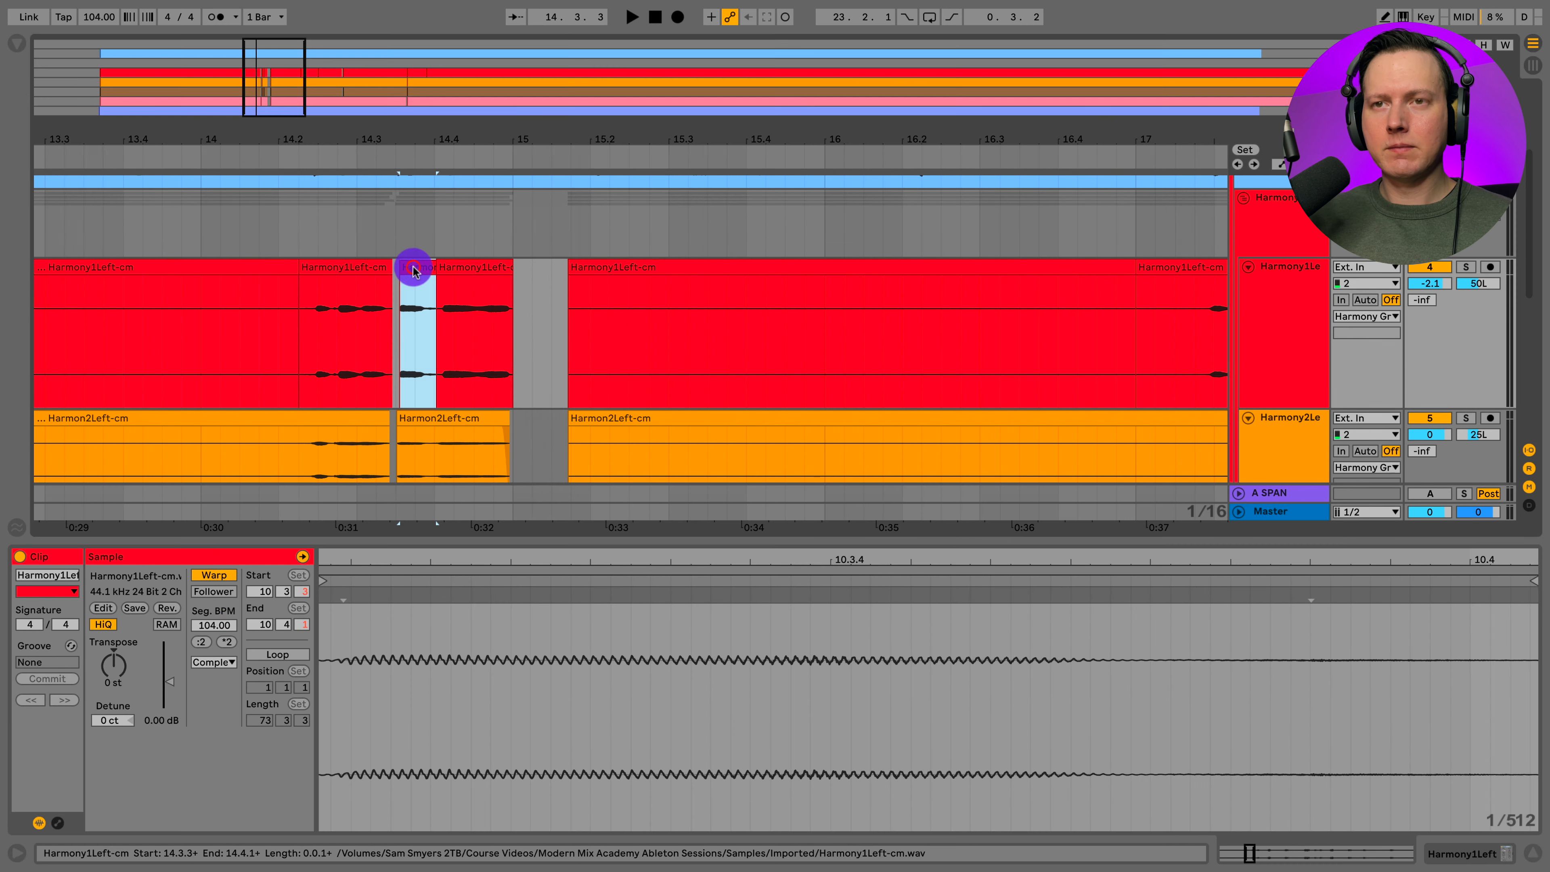
left_click(488, 267)
left_click_drag(169, 681, 168, 683)
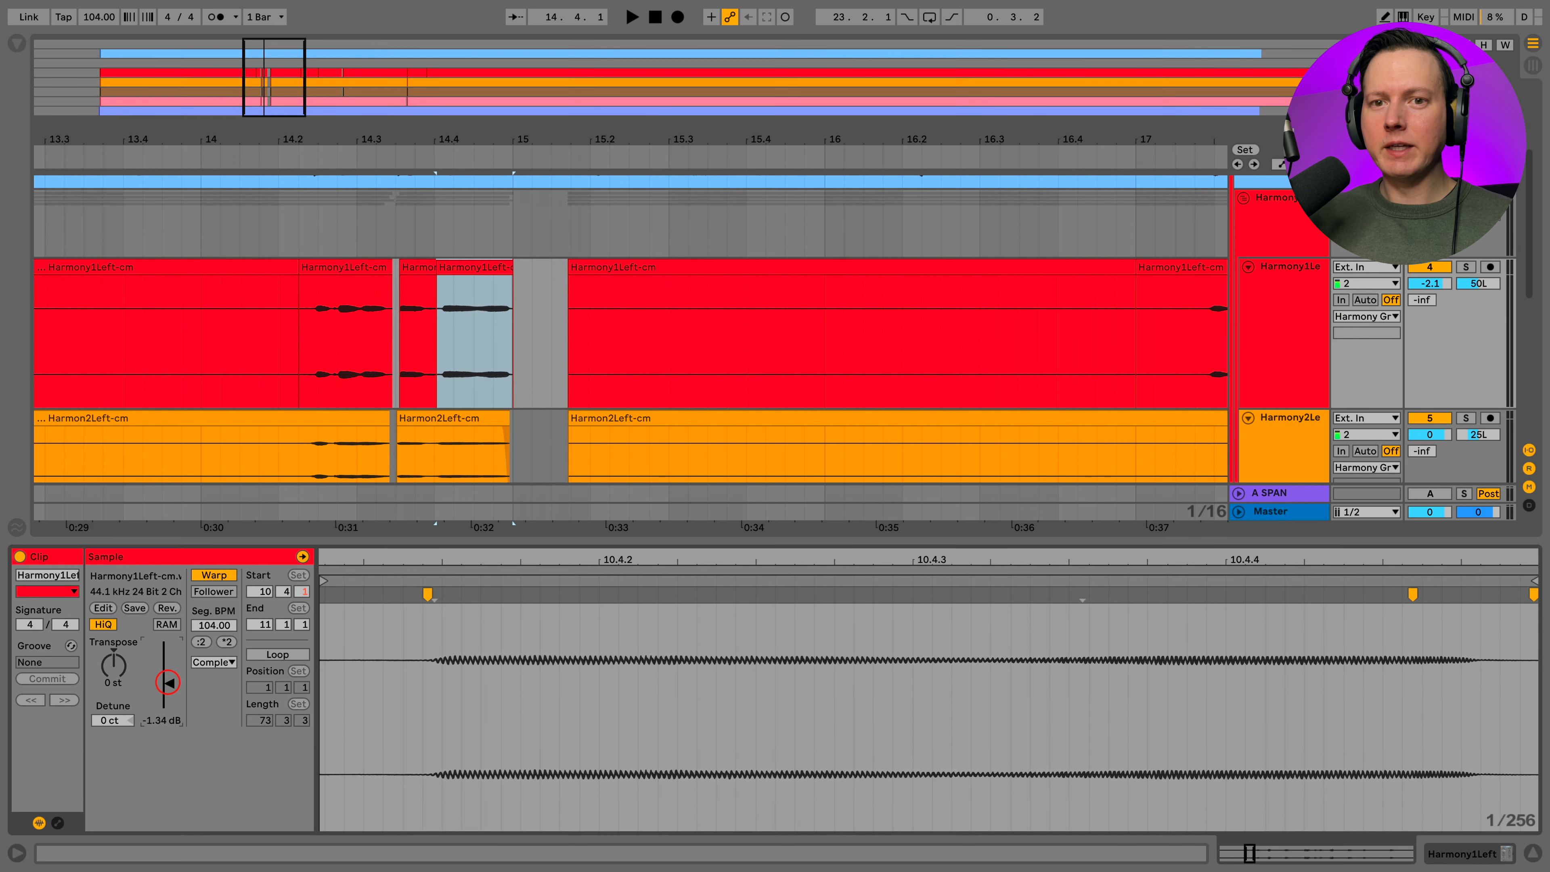
left_click(278, 318)
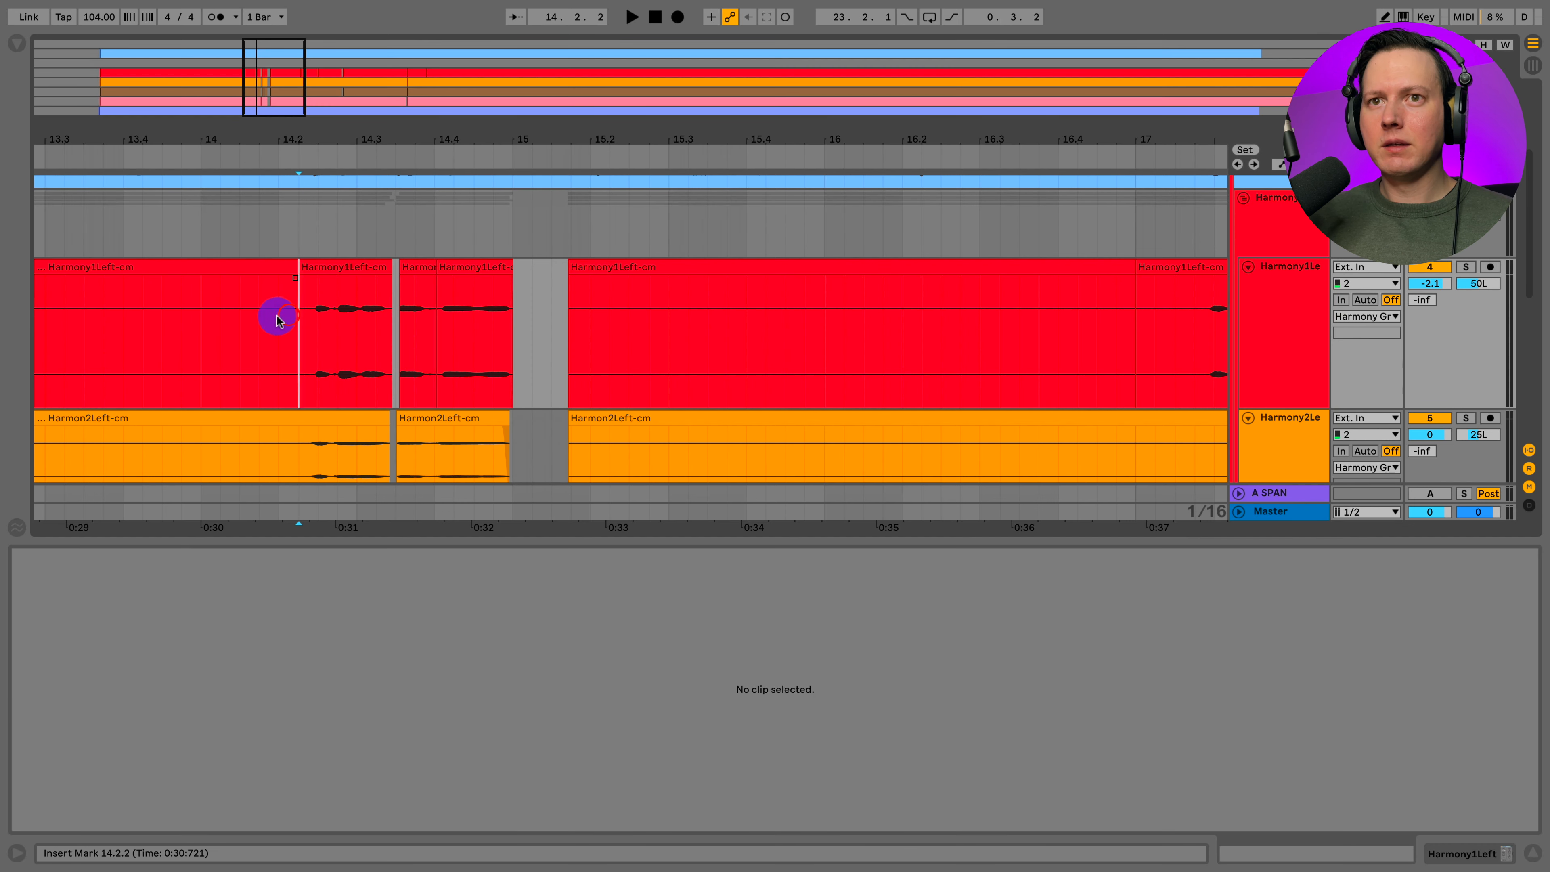
Add a Multiband Dynamics after the last EQ Eight in the harmony group's effect chain
left_click(1532, 853)
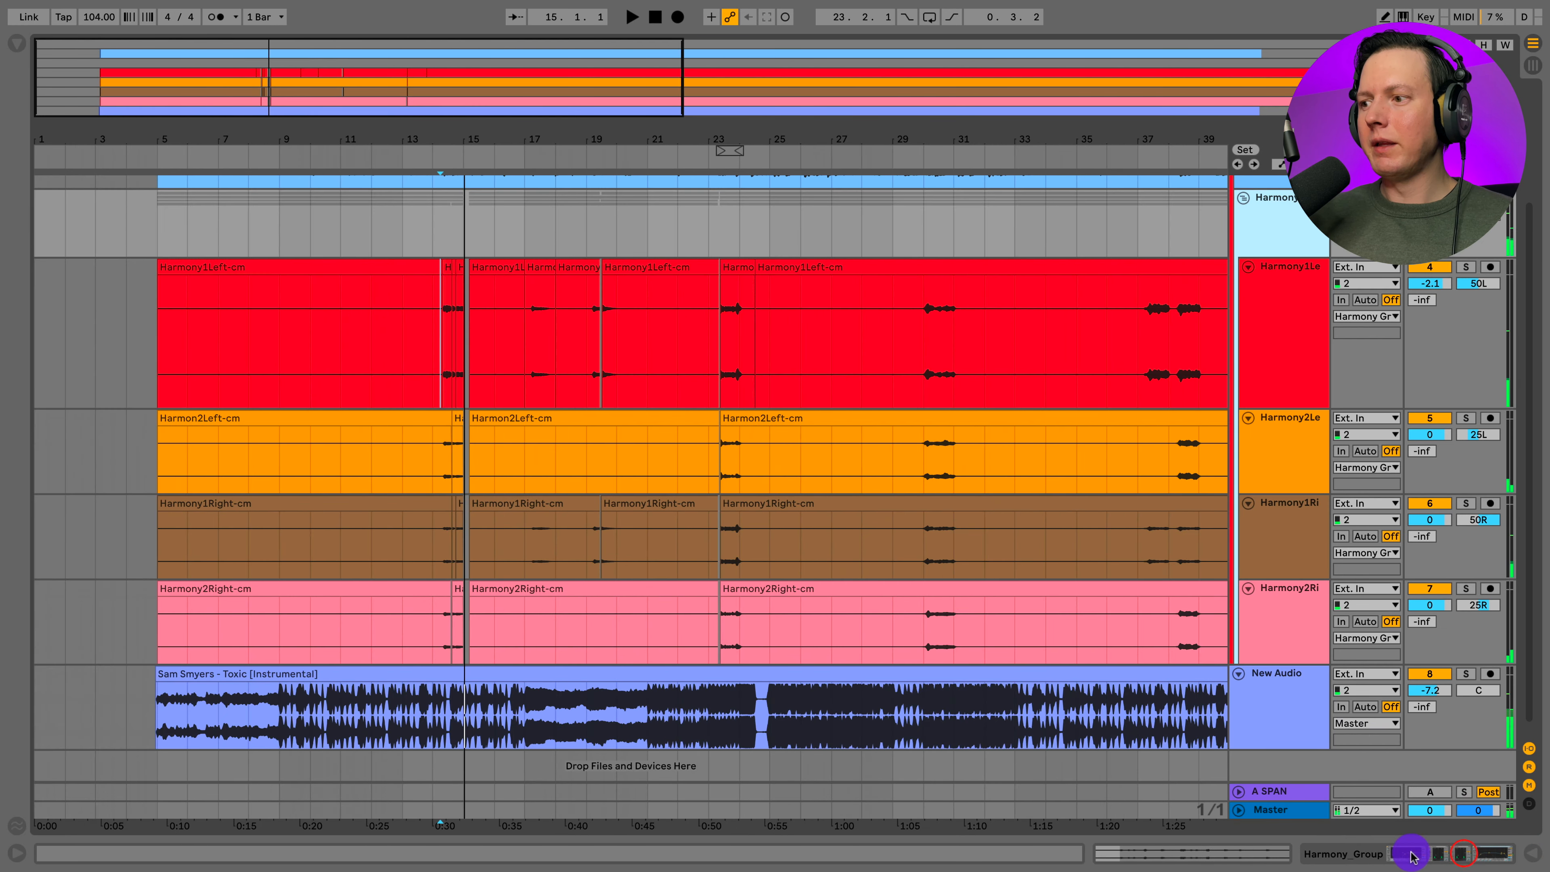
left_click(1412, 854)
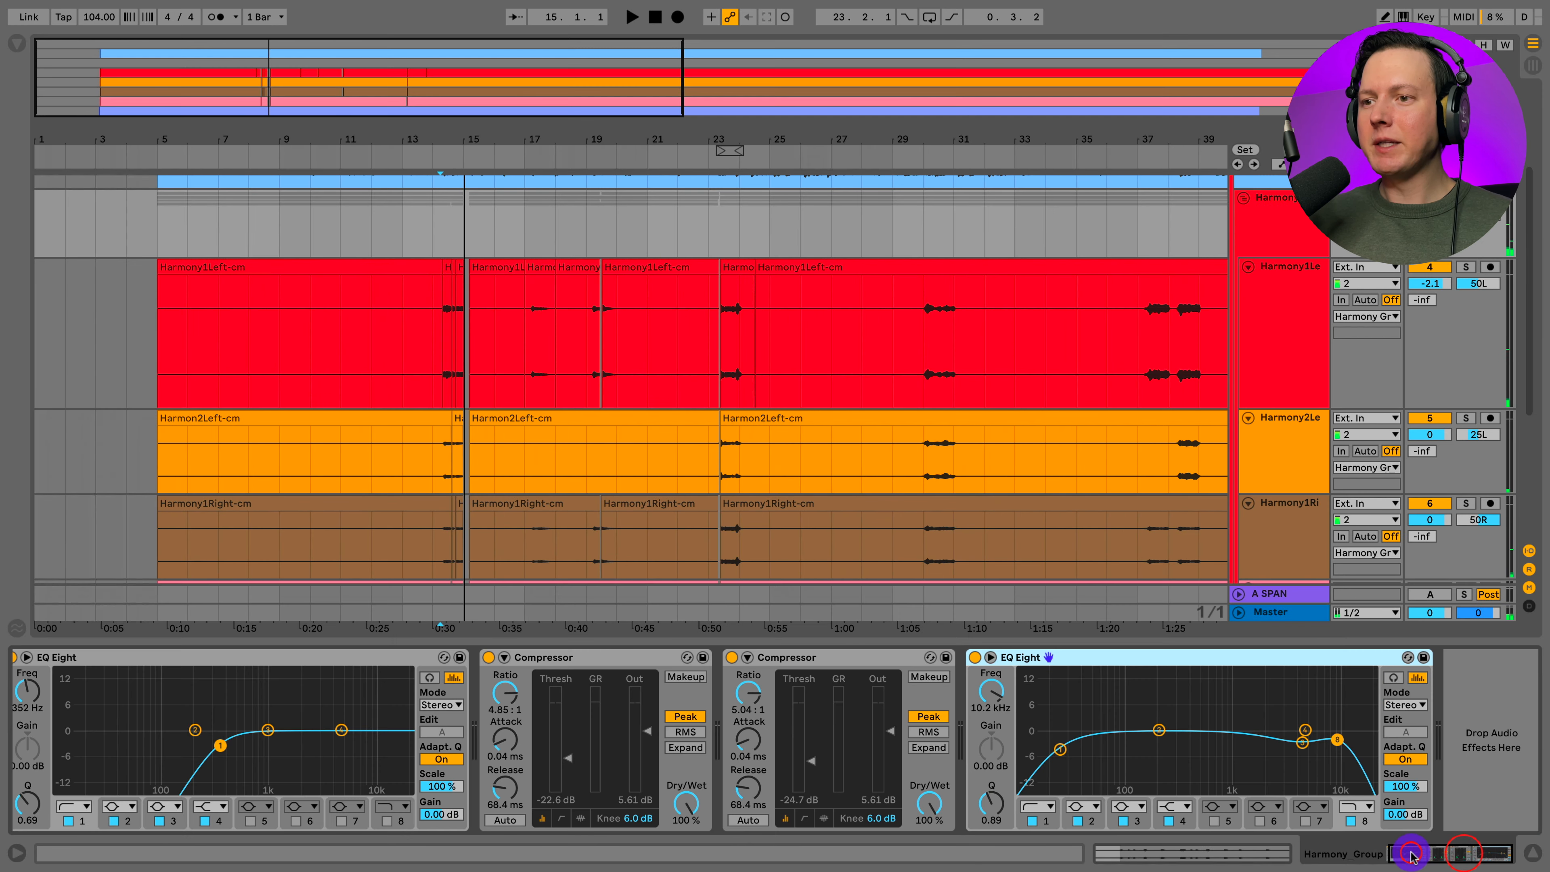
left_click(1458, 688)
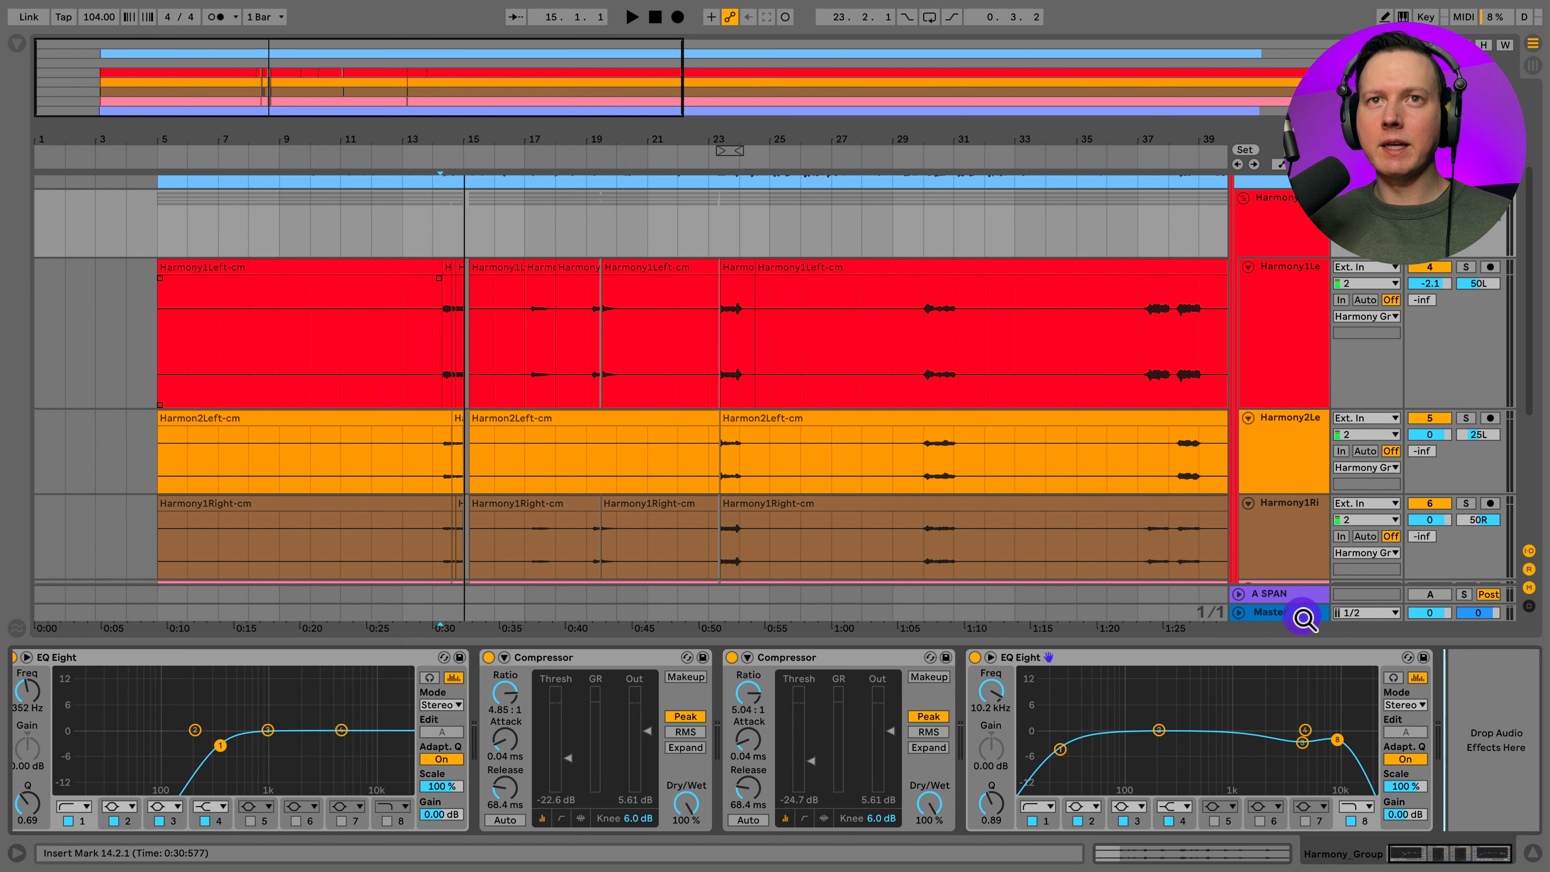
left_click(17, 42)
left_click(76, 48)
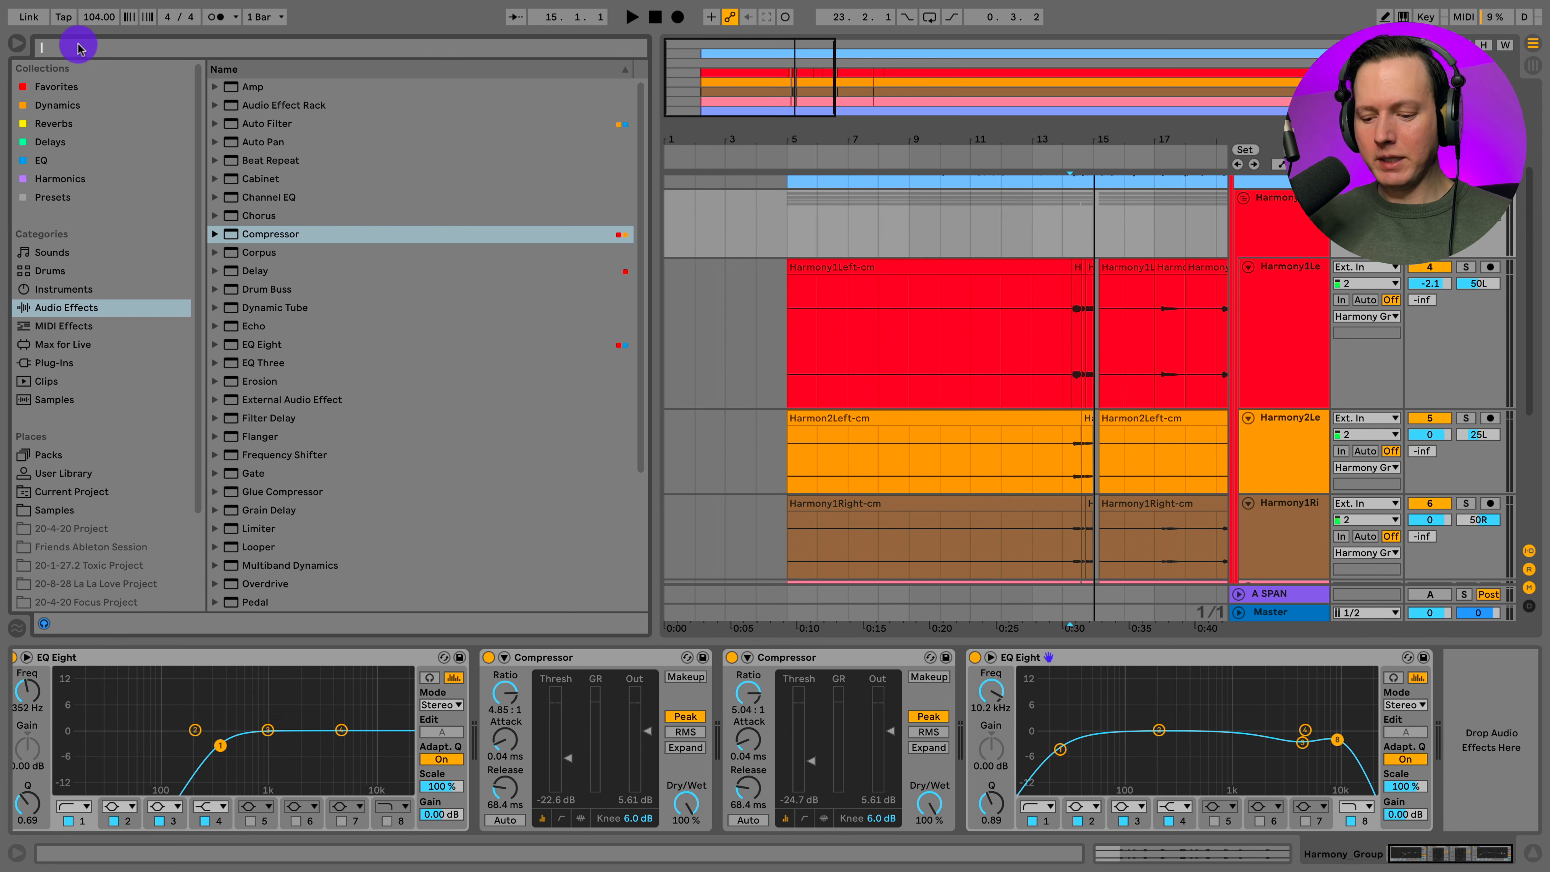
type("mu")
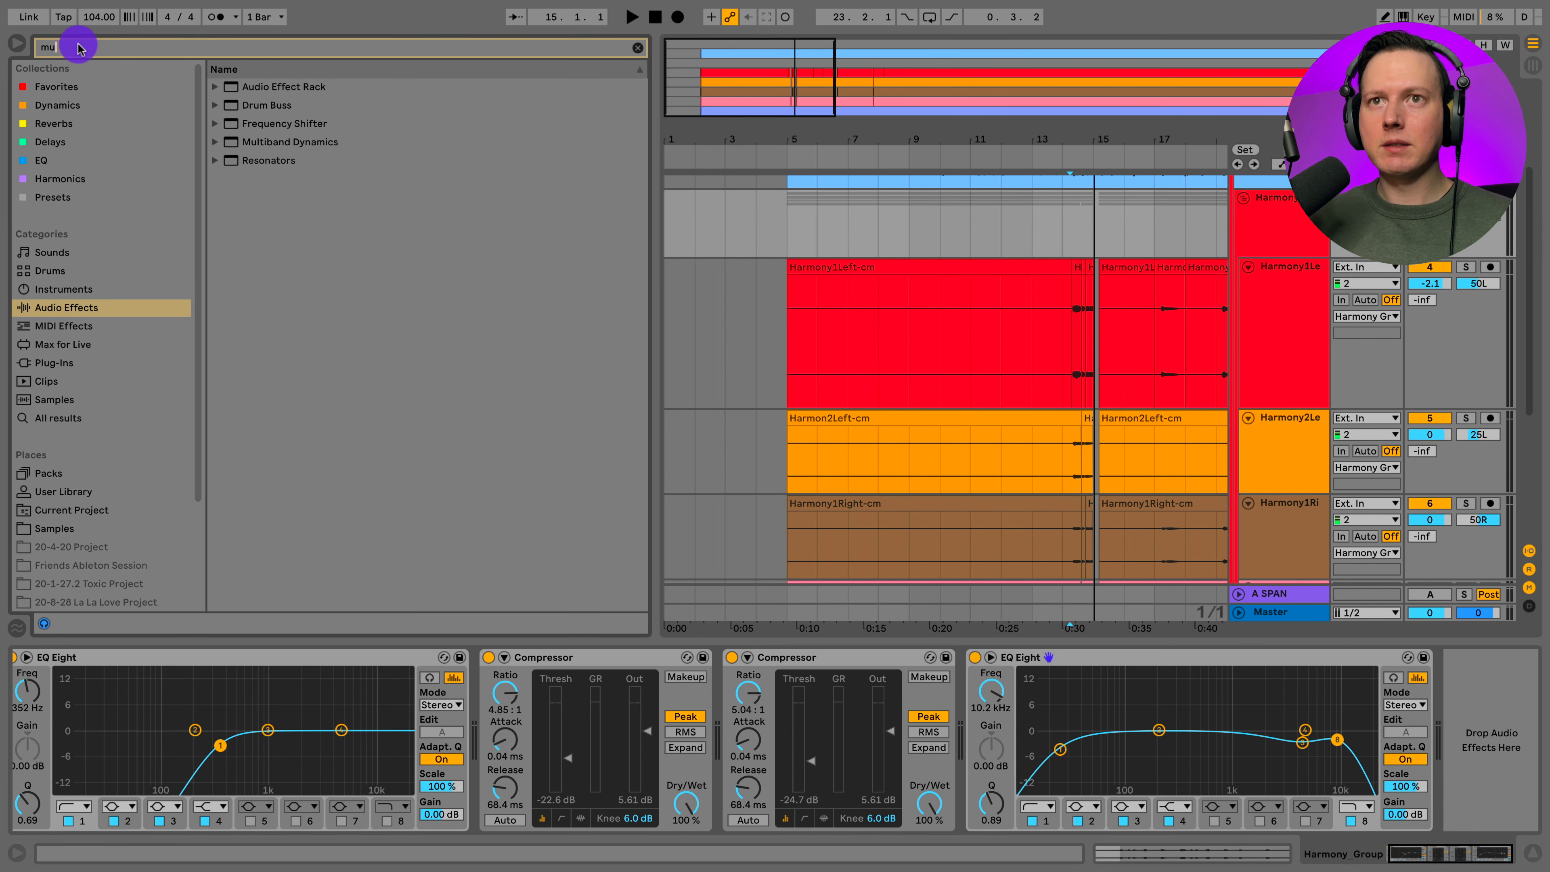
left_click_drag(293, 141, 1461, 716)
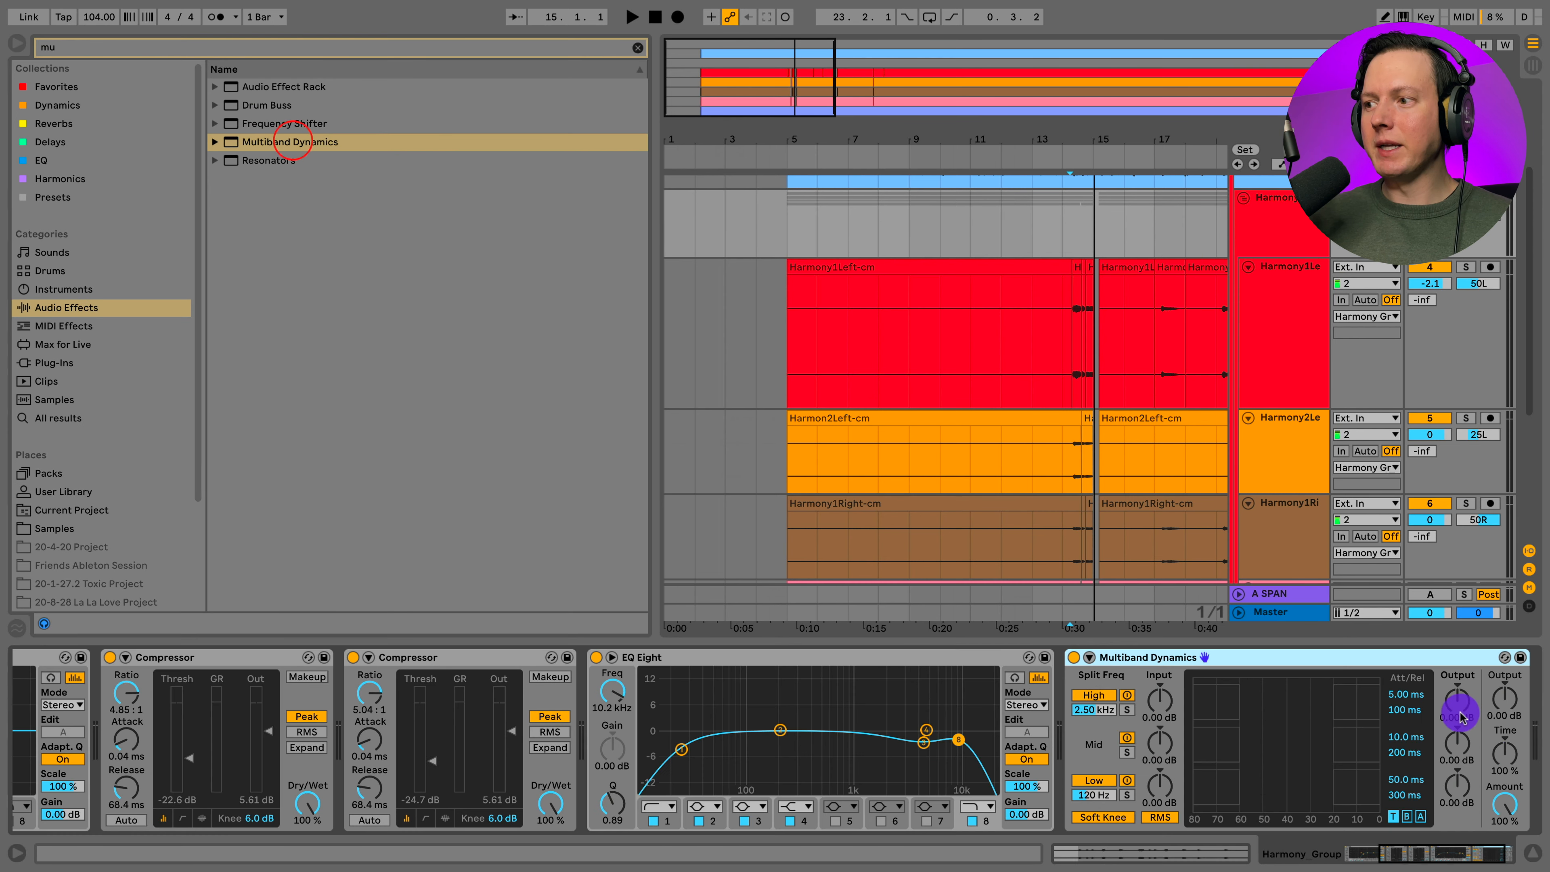
left_click(13, 44)
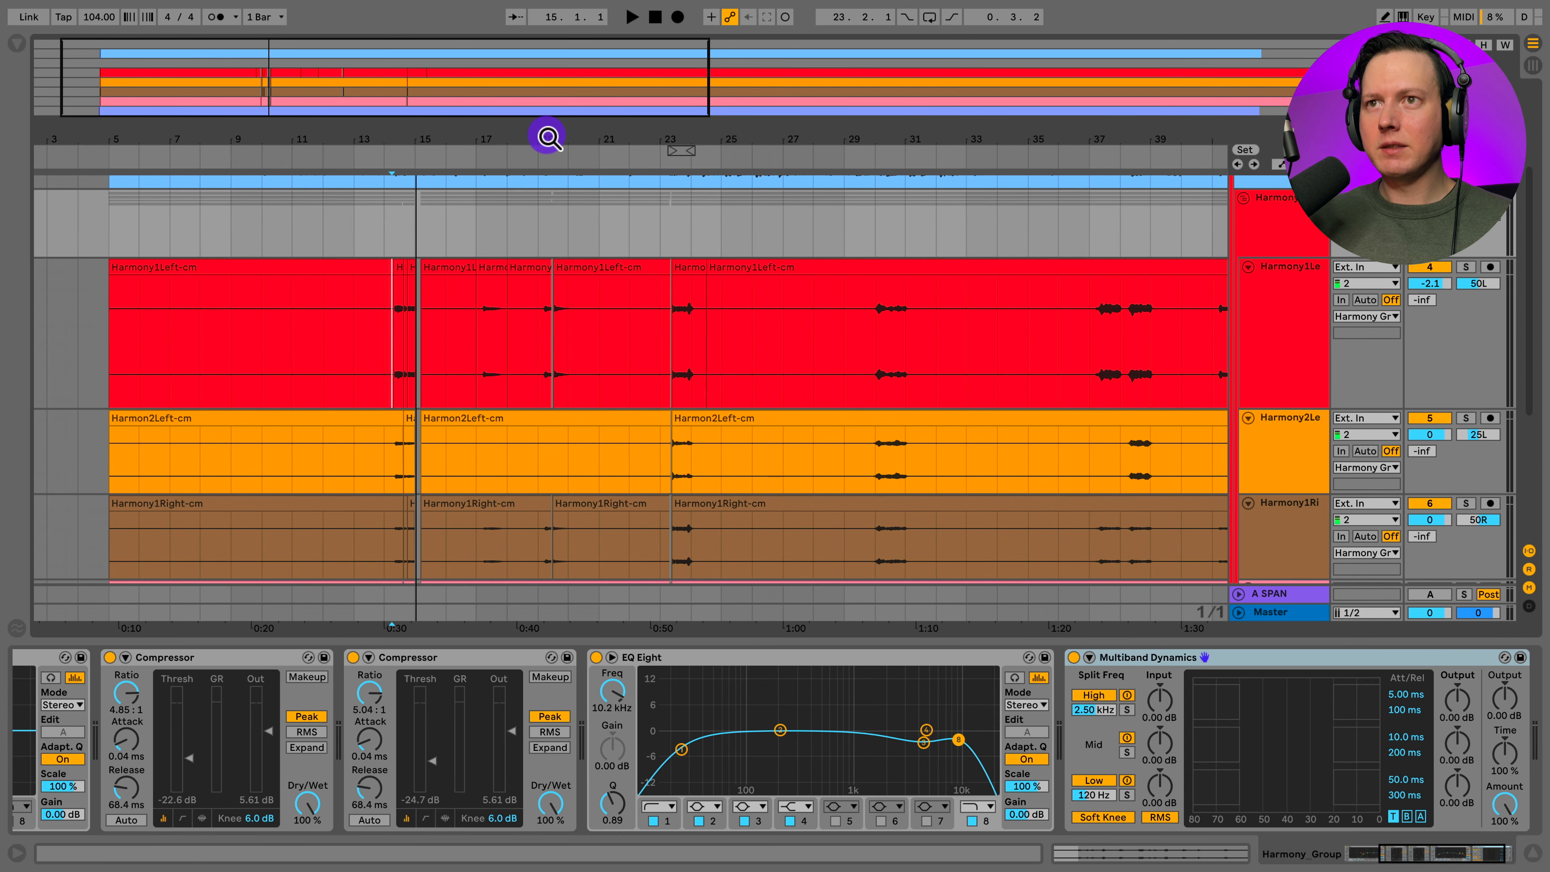
Turn off the low and high bands in the harmony group's Multiband Dynamics, leaving only the mid band active
mouse_move(548, 137)
left_mouse_down()
mouse_move(561, 244)
mouse_move(571, 138)
left_mouse_up()
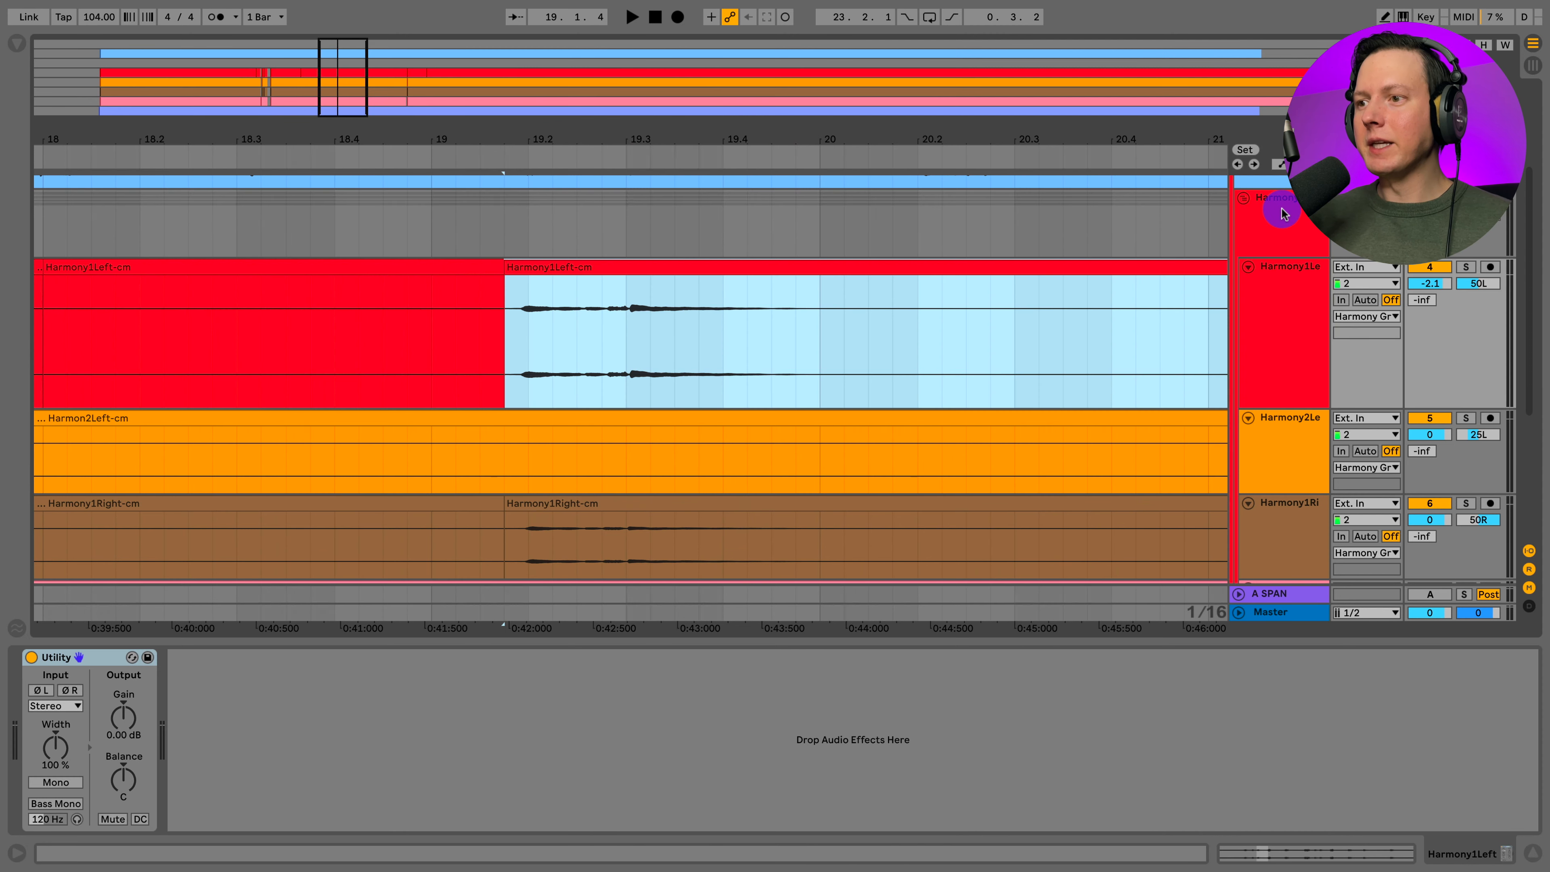
left_click(1283, 214)
left_click(1205, 696)
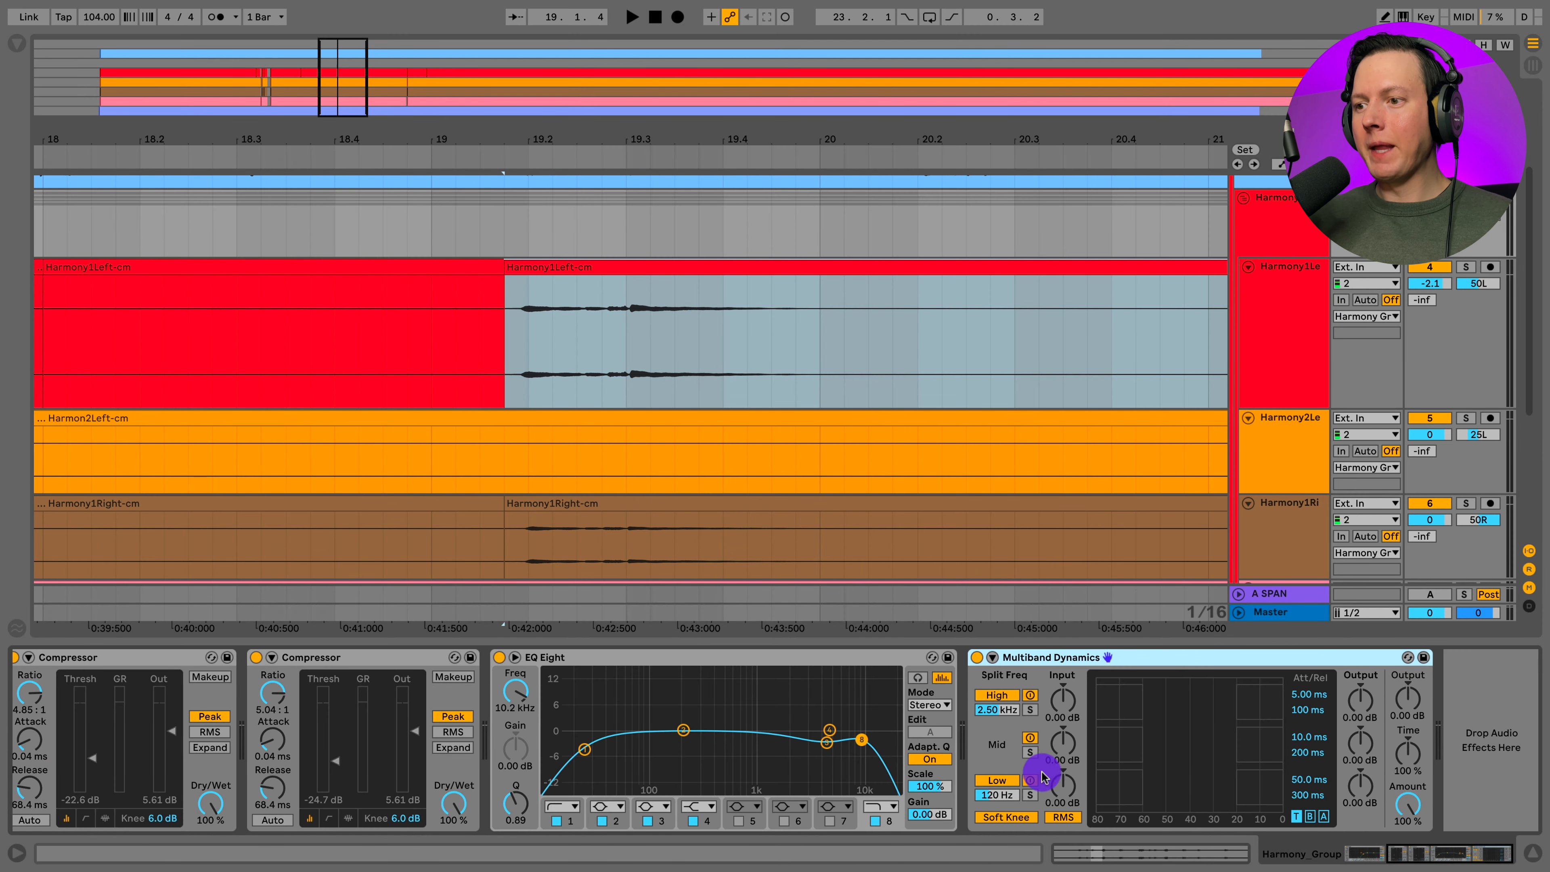
left_click(1030, 780)
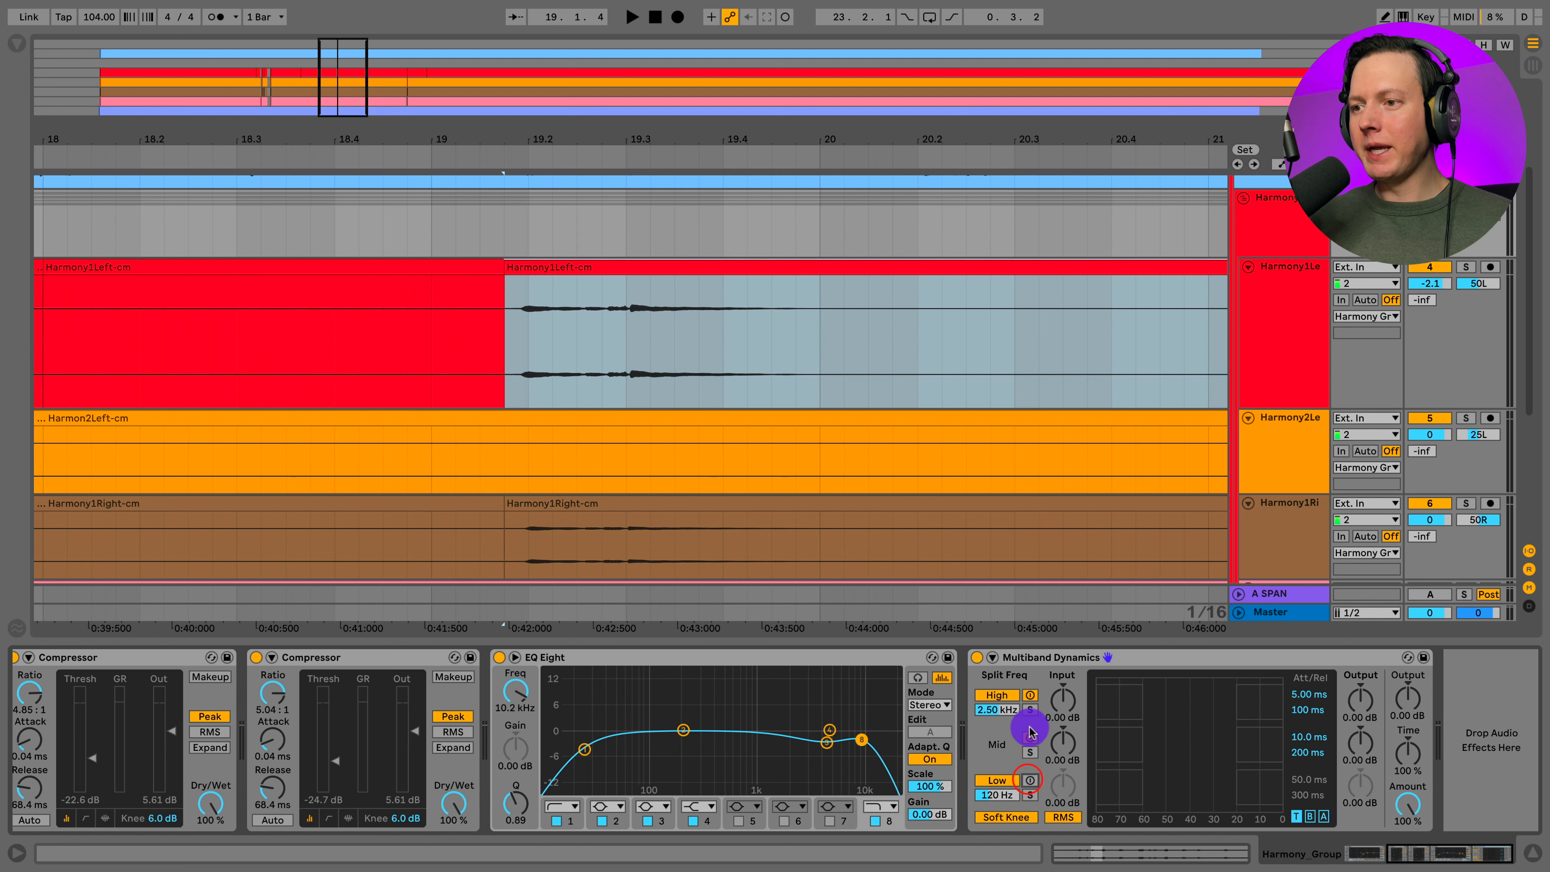
left_click(1030, 695)
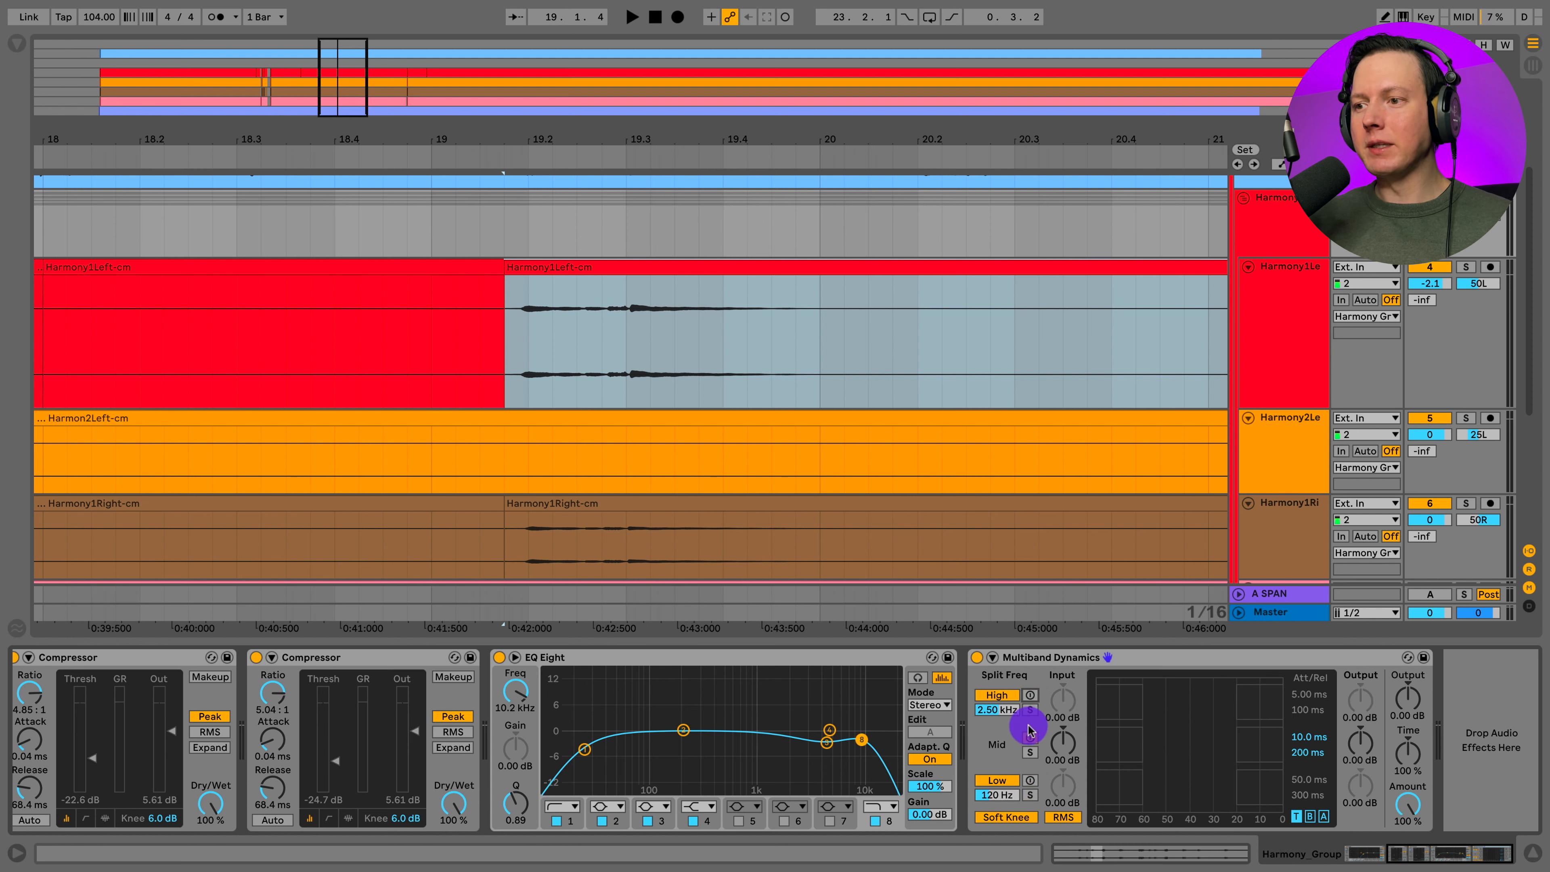